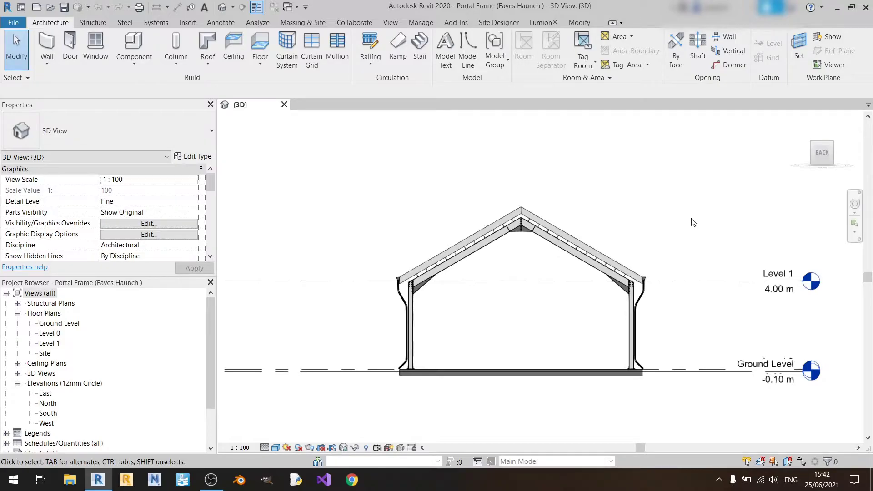
Open the type parameters of the left-hand eaves connection, Knee of frame bolted, with haunch, and show its preview from the front.
click(424, 289)
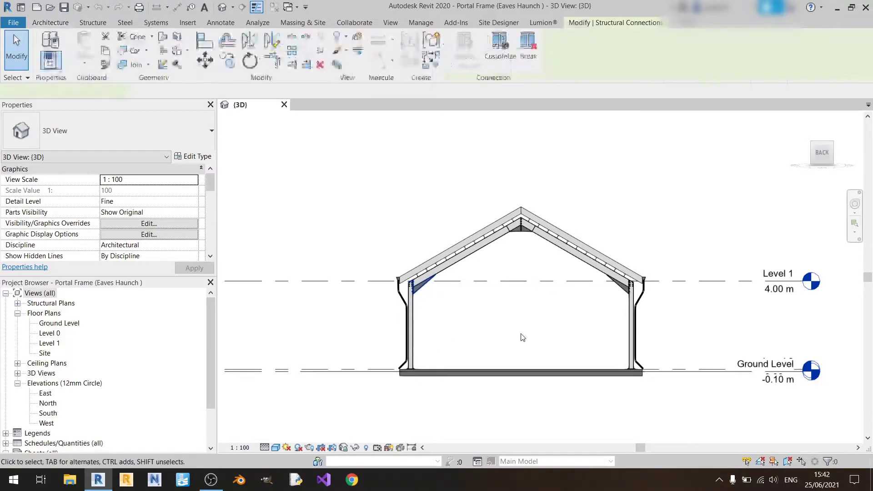
scroll(430, 309, up, 2)
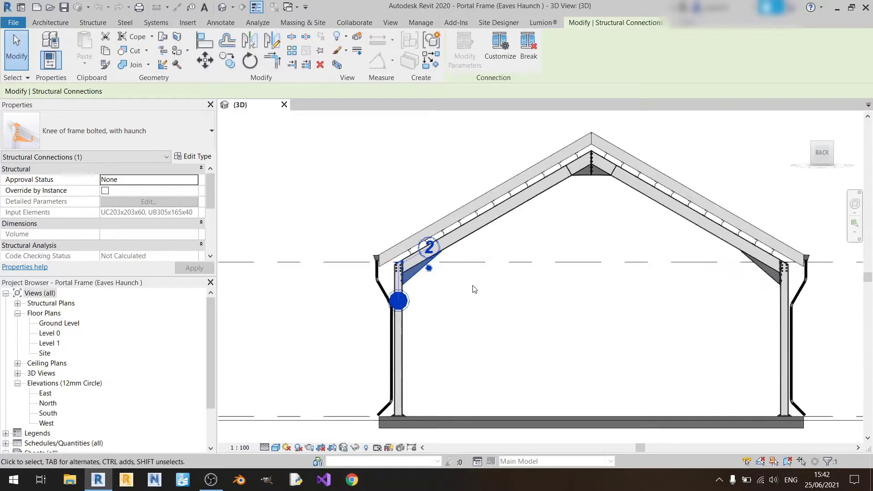
click(193, 157)
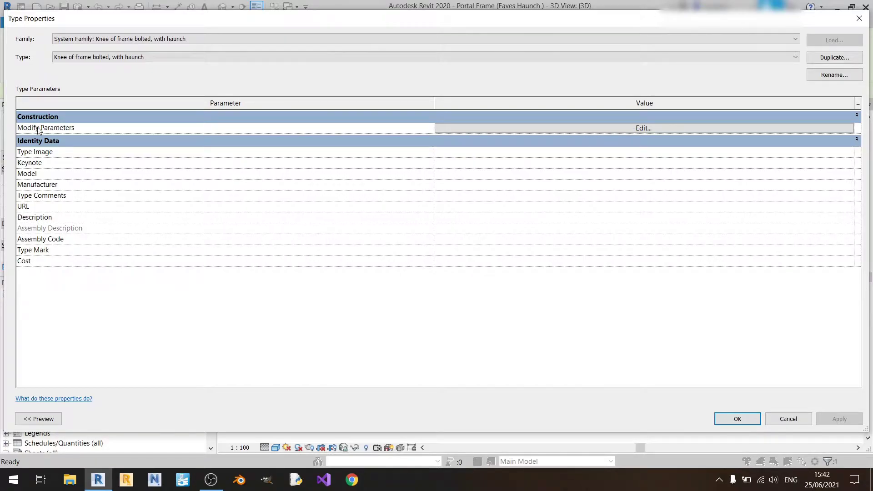
click(456, 127)
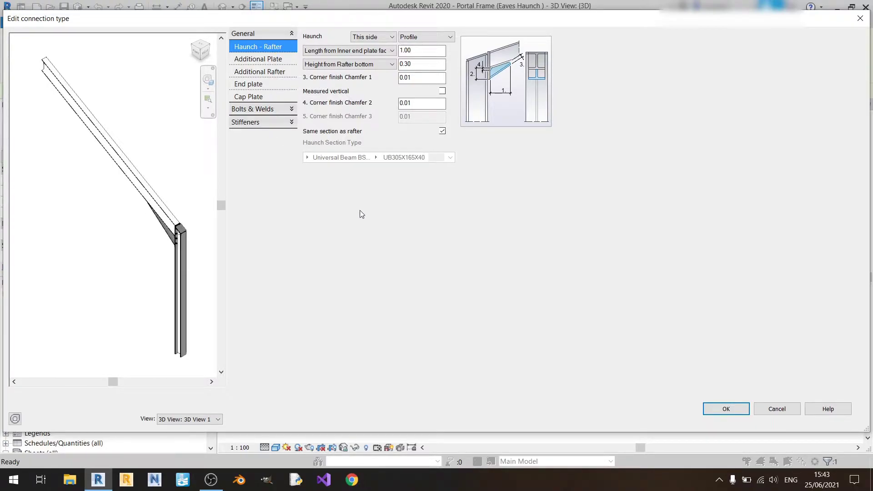
click(195, 49)
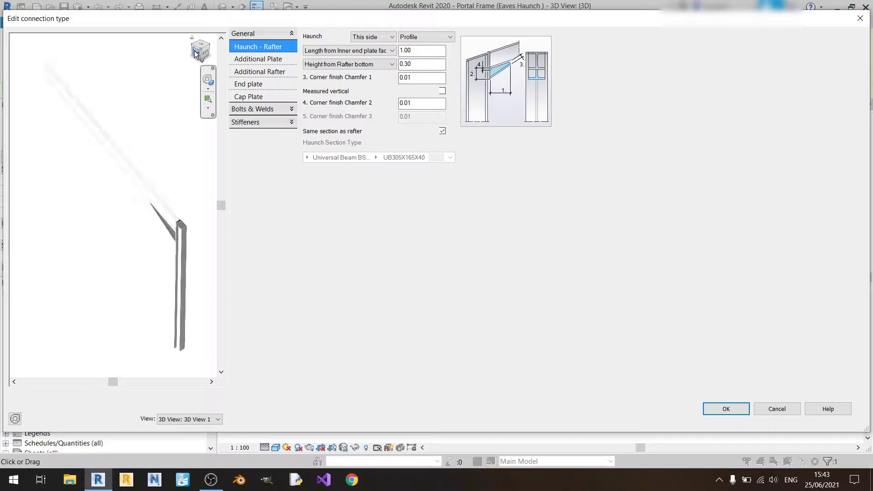
scroll(155, 193, up, 4)
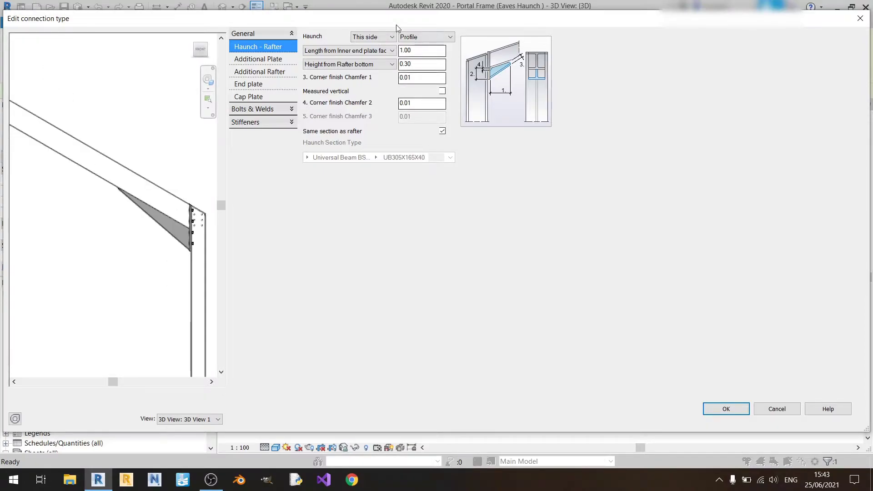
Try placing the haunch on the other side of the rafter and return it to This side.
click(367, 39)
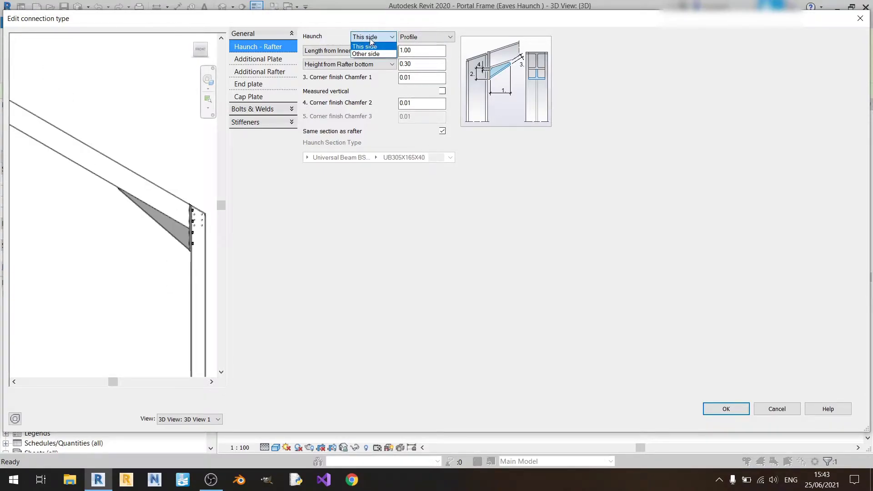
click(374, 46)
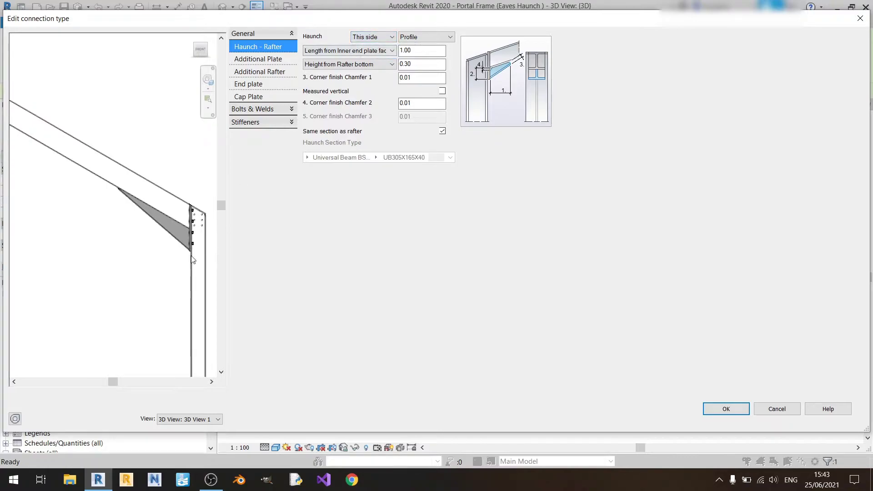
middle_drag(190, 256, 137, 236)
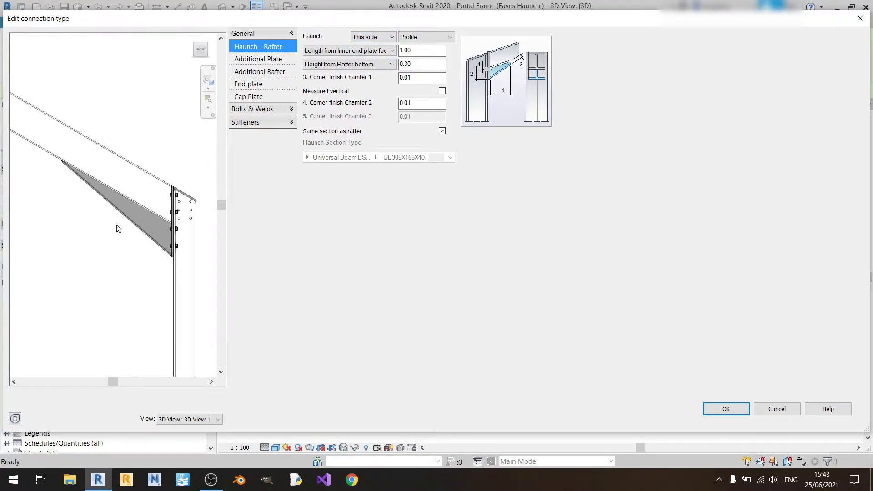
click(376, 53)
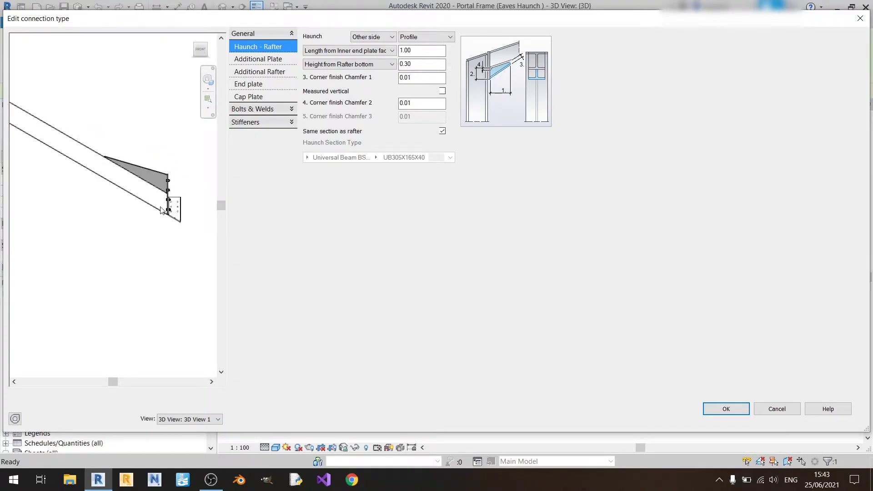
click(384, 37)
click(379, 45)
Try the haunch type None and restore it to Profile.
click(435, 37)
click(436, 48)
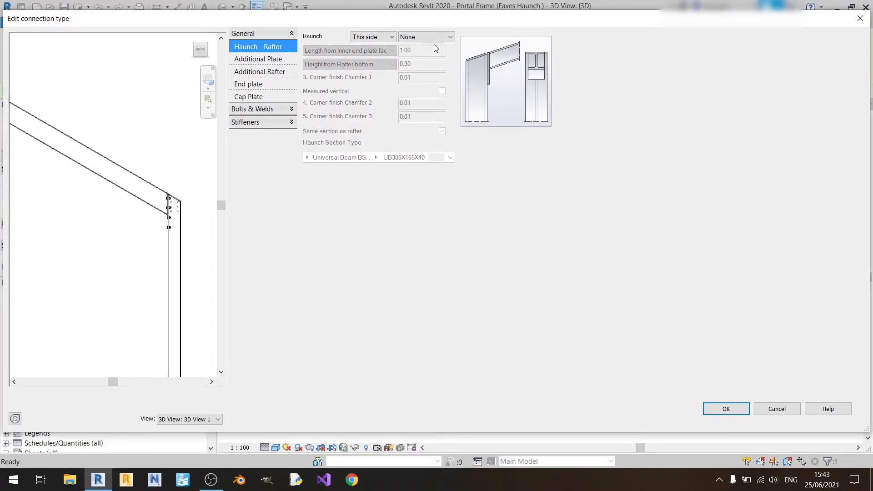
click(435, 37)
click(432, 53)
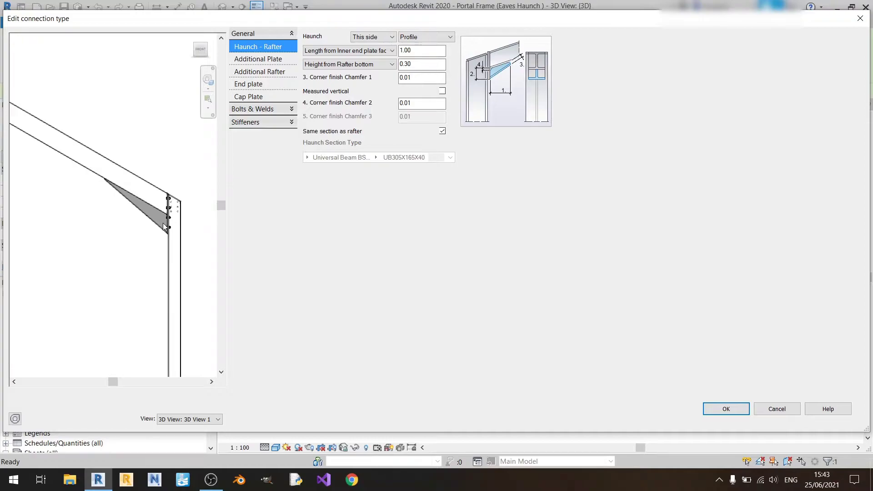
Change the haunch type to Plates, keep its length measured from the inner end plate face, and inspect the chamfered corner.
click(435, 37)
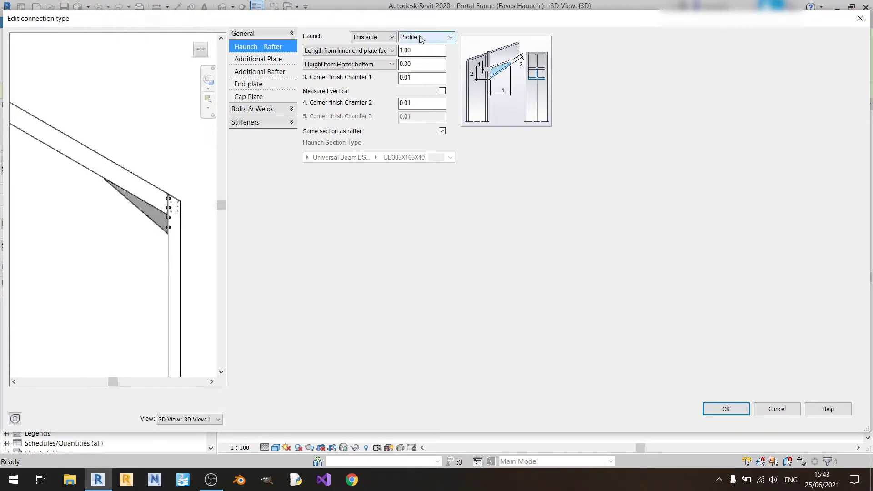
click(427, 63)
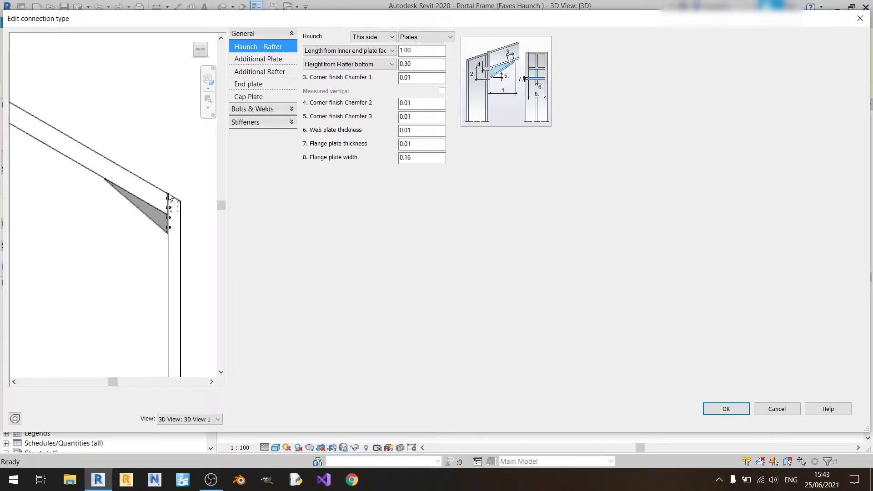
click(360, 51)
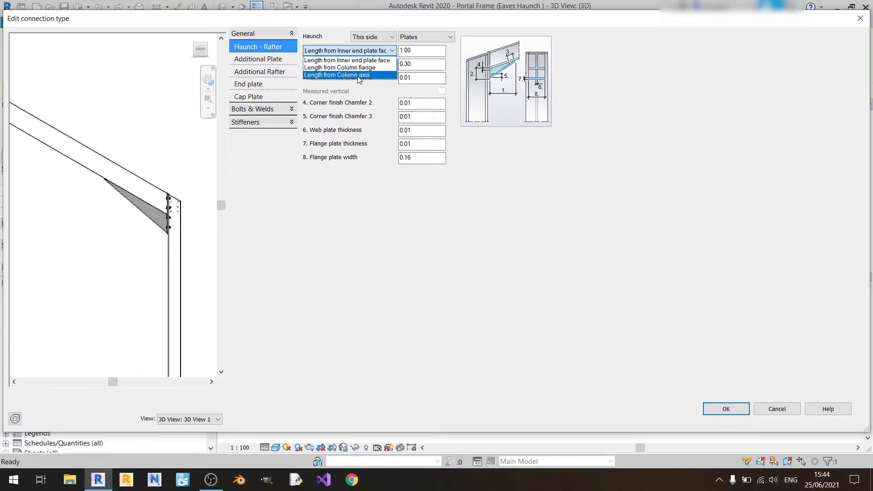
click(359, 62)
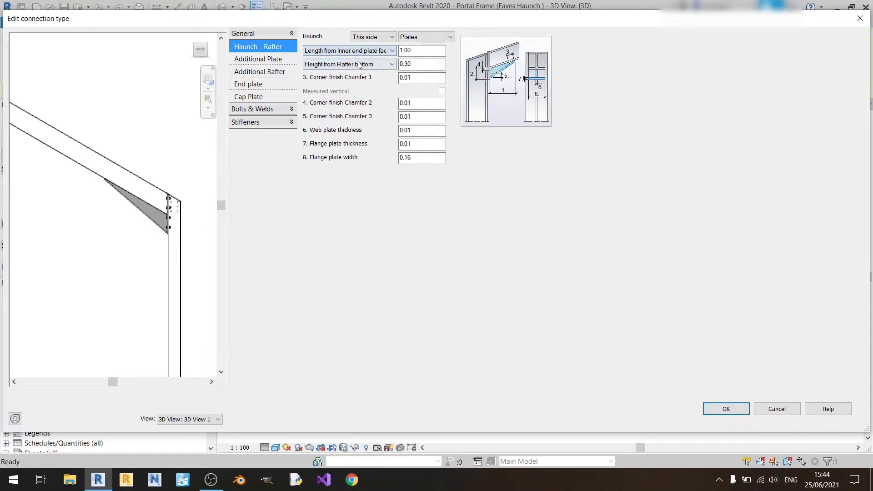
scroll(164, 238, up, 5)
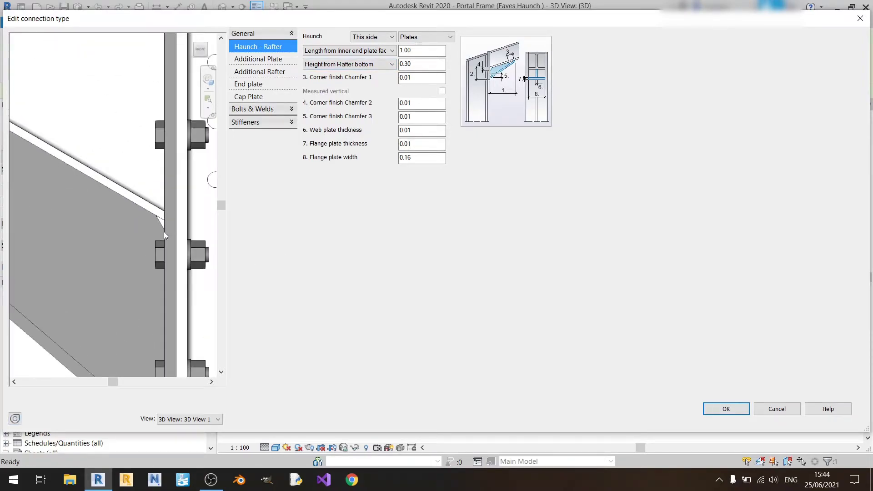
scroll(164, 231, down, 4)
scroll(162, 230, down, 3)
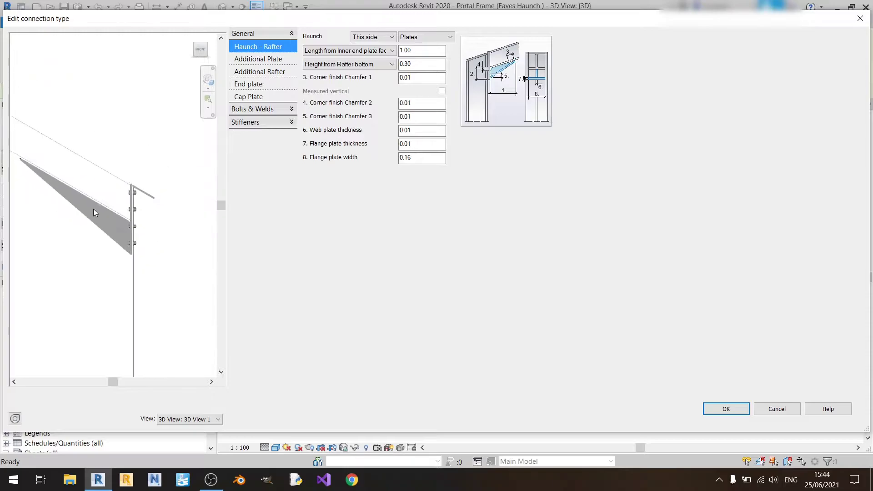
Set the haunch length to be measured from the column flange and inspect both ends of the haunch.
click(345, 51)
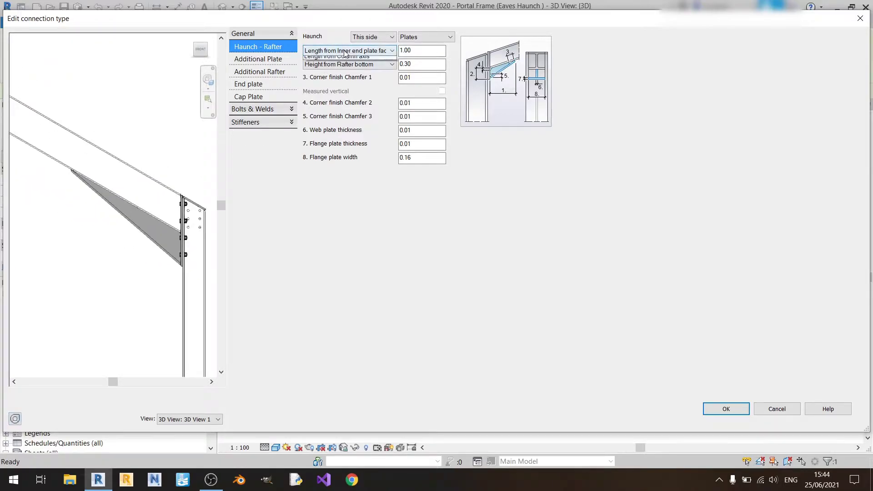
click(344, 68)
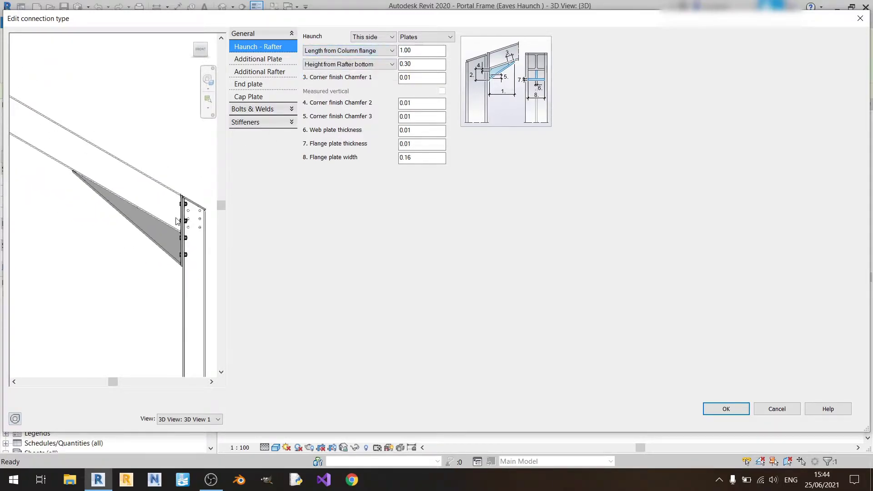
middle_drag(168, 228, 149, 200)
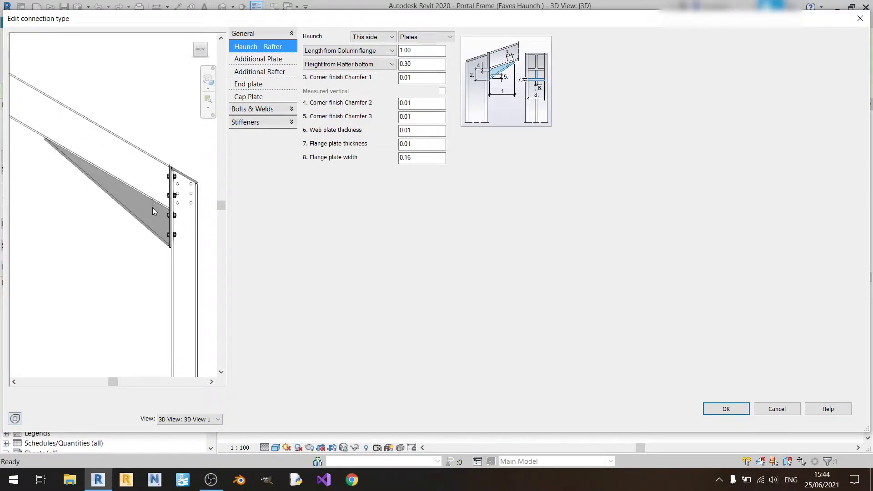
scroll(151, 207, up, 8)
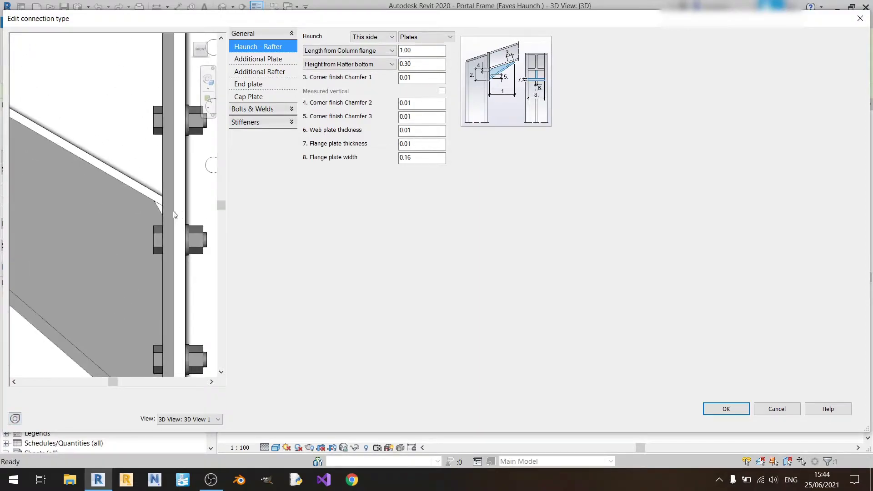
scroll(175, 214, down, 5)
scroll(89, 164, up, 4)
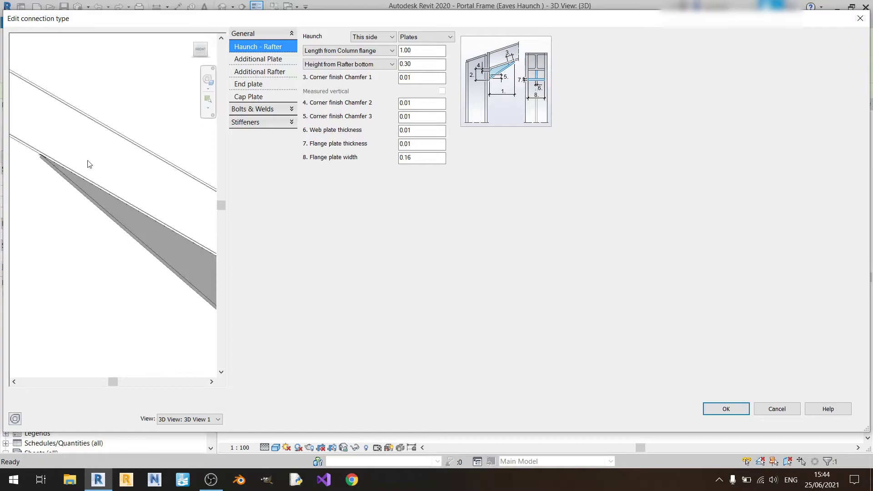
Set the haunch length to be measured from the column axis and inspect the haunch in the preview.
click(342, 50)
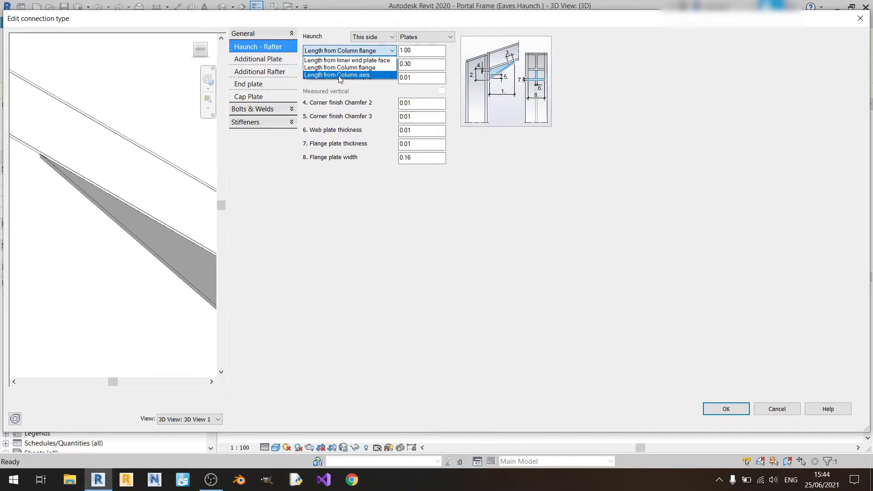
click(340, 76)
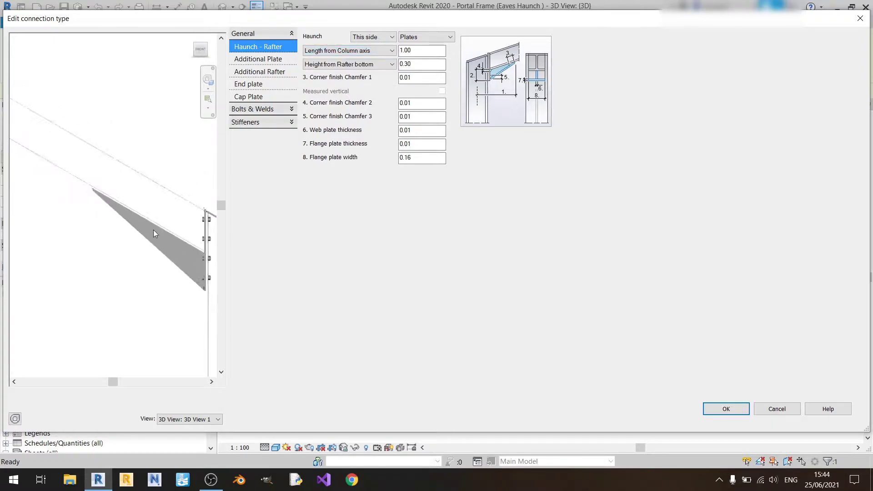
scroll(129, 238, up, 3)
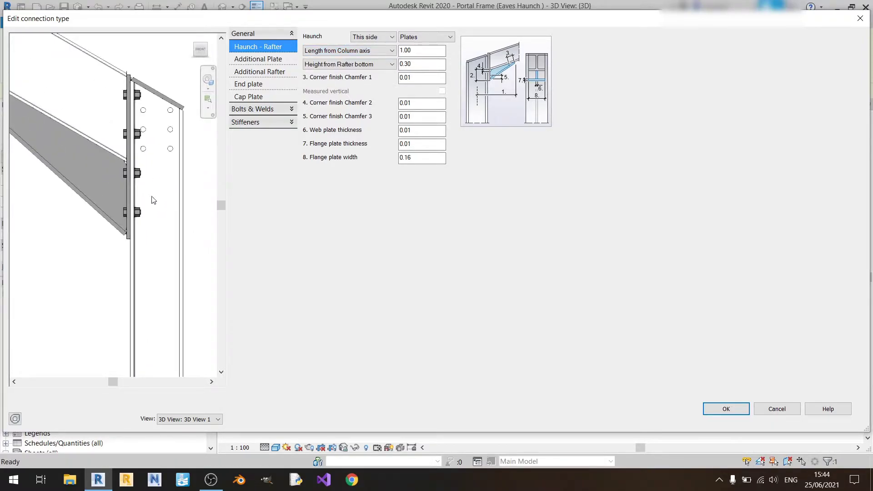
scroll(91, 195, down, 2)
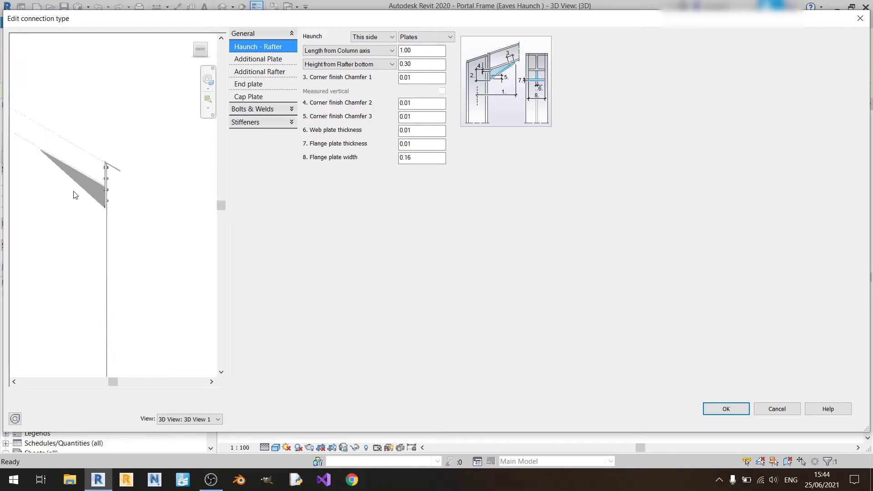
scroll(97, 189, up, 5)
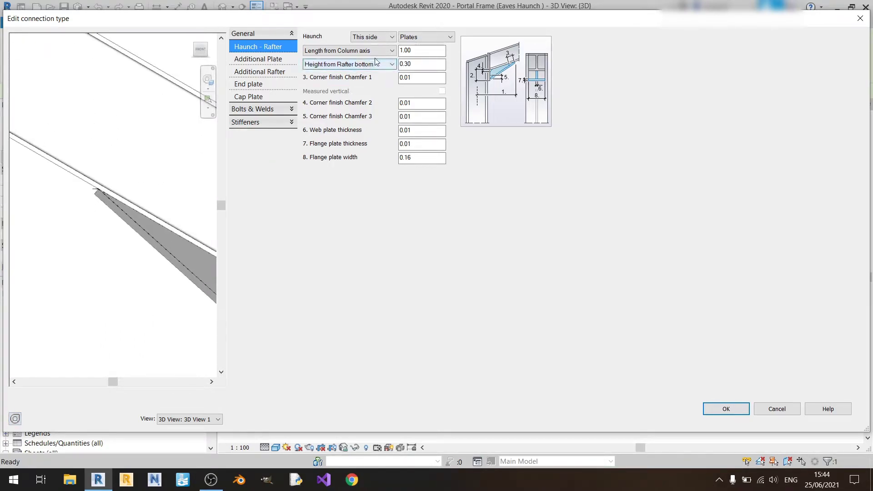
Set the haunch length reference back to Length from Inner end plate face.
click(386, 51)
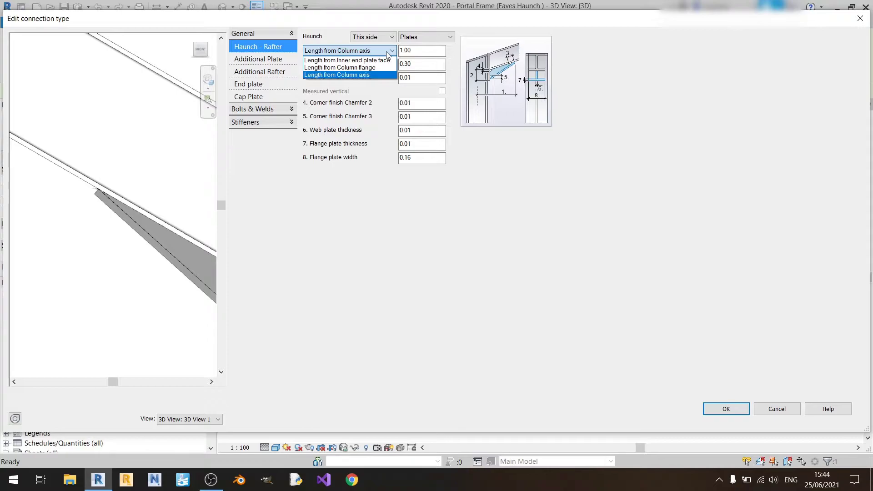
click(346, 61)
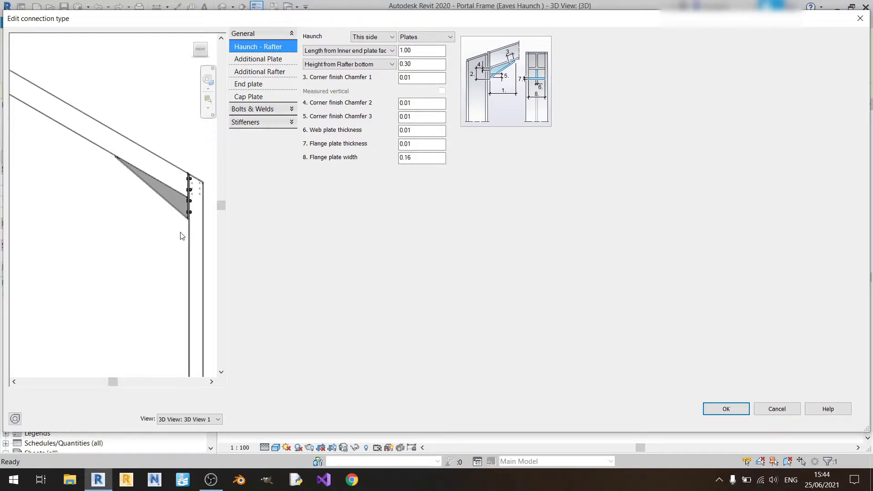
click(406, 50)
Set the haunch height reference to Height from Rafter top and inspect the connection in the preview.
click(363, 64)
click(364, 65)
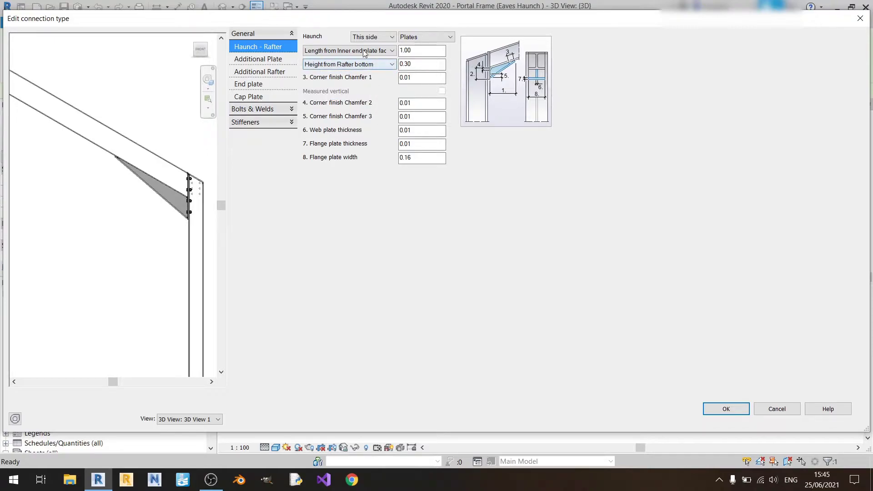
click(368, 66)
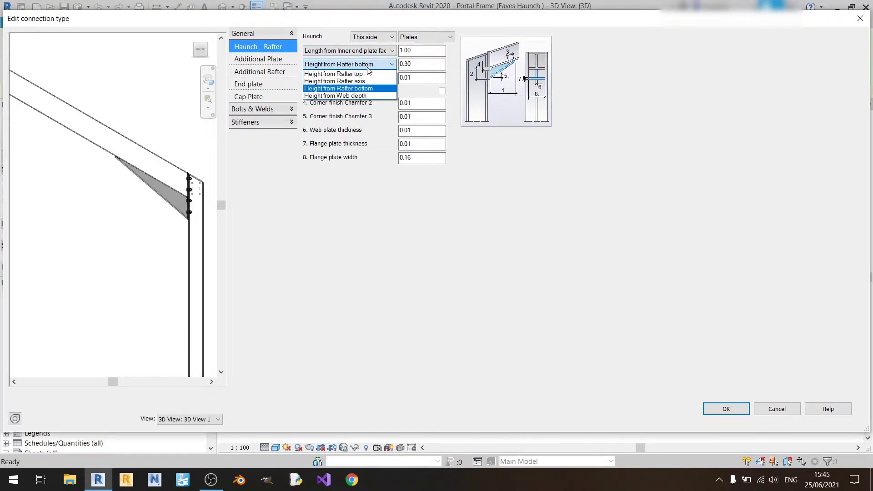
click(365, 74)
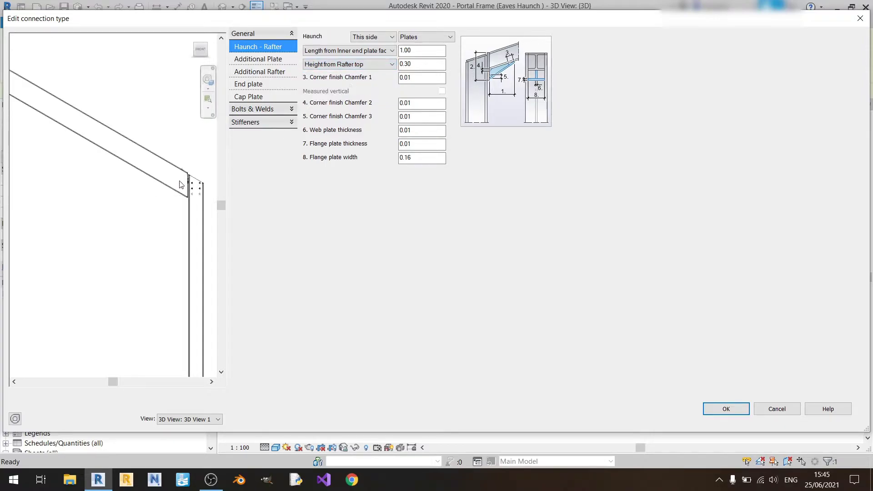
scroll(177, 188, up, 3)
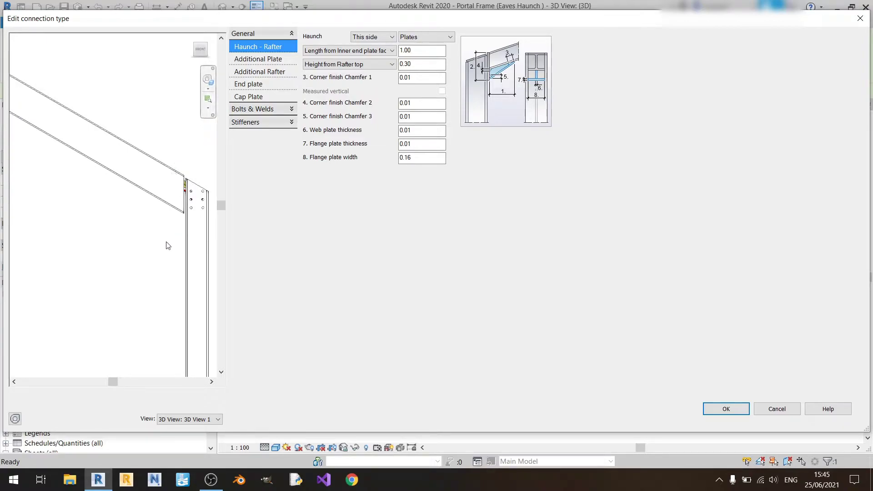
Set the haunch height reference to Height from Rafter axis and inspect the haunch in the preview.
click(363, 64)
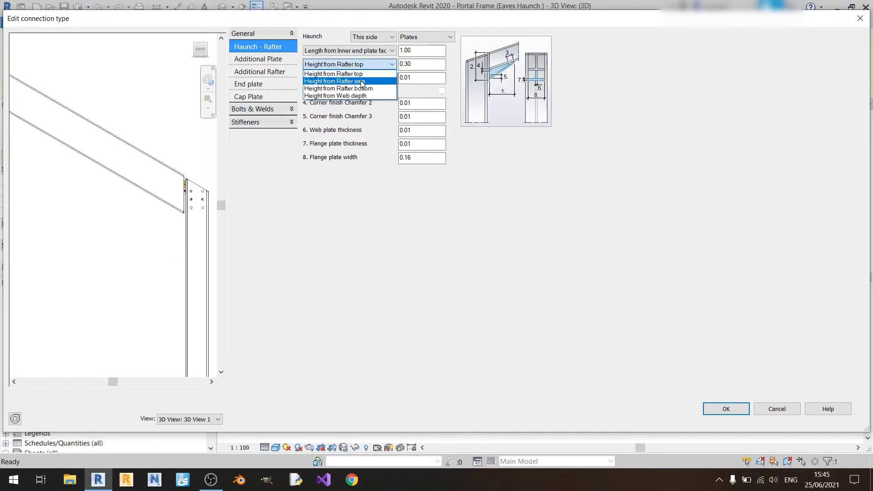
click(335, 81)
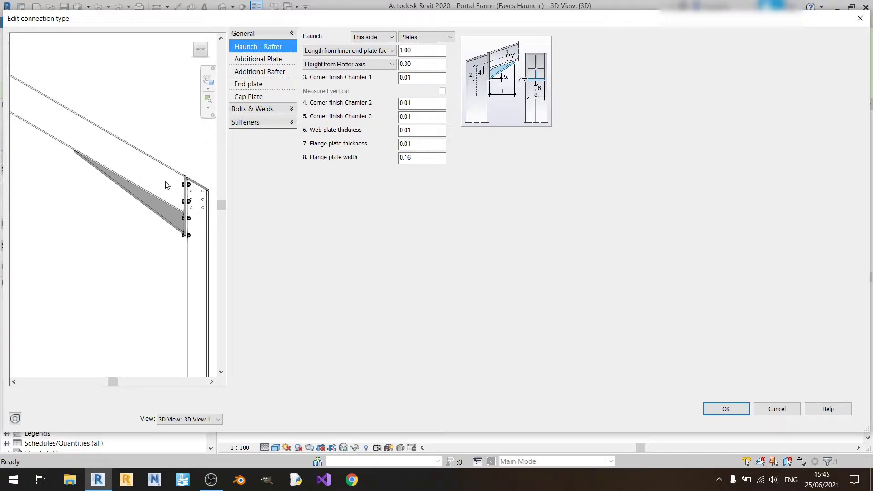
click(371, 51)
click(371, 53)
Try the haunch height references Height from Rafter bottom and Height from Web depth, comparing the haunch in the preview.
click(363, 64)
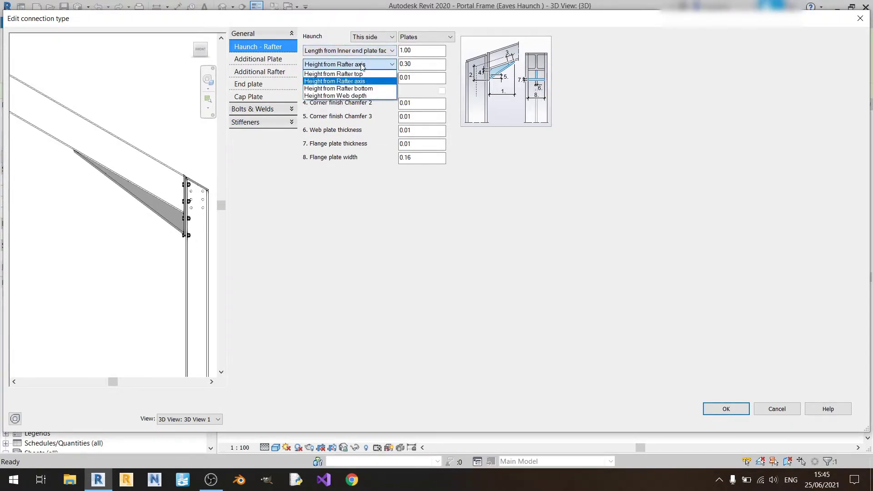
click(355, 93)
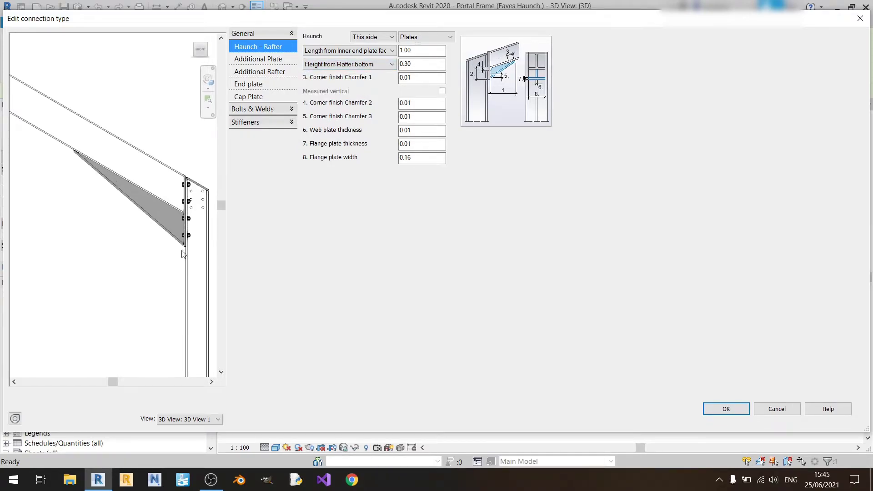
click(388, 64)
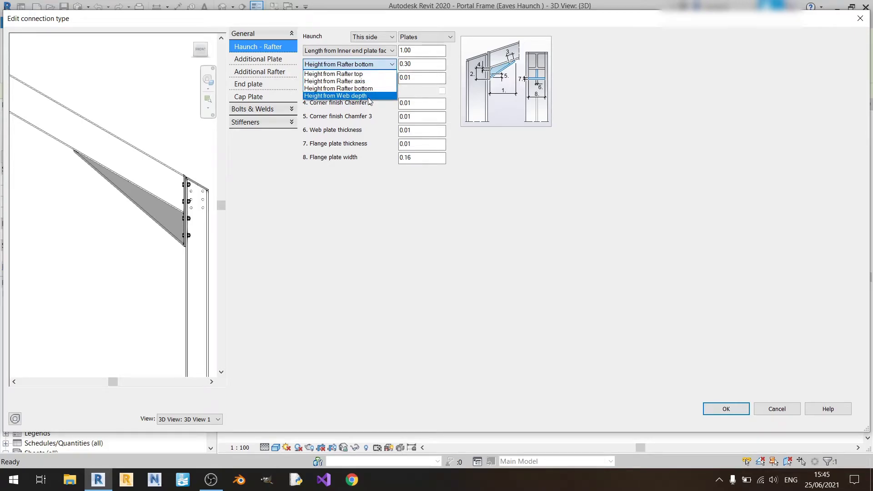
click(369, 96)
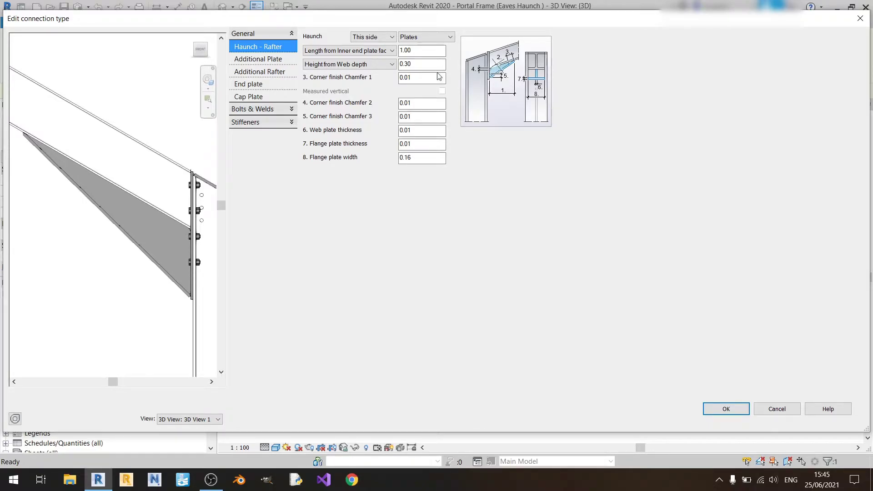
Set the haunch height reference to Height from Rafter bottom and Corner finish Chamfer 1 to 0.
click(390, 65)
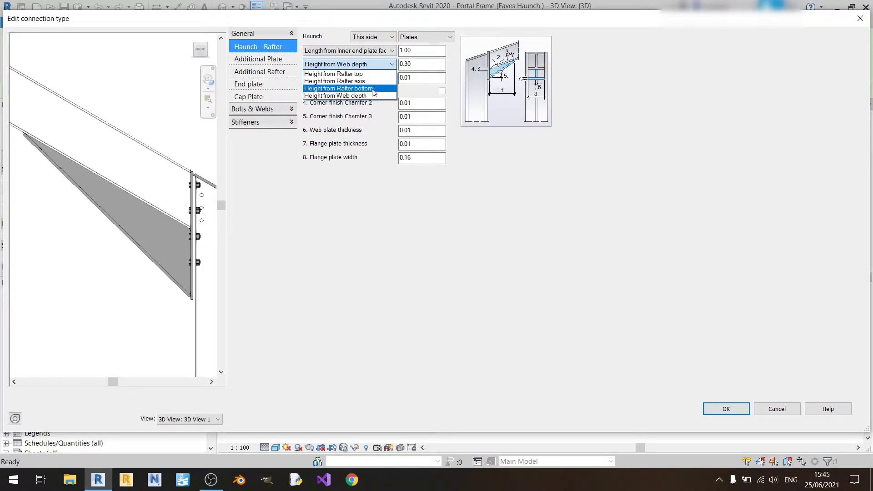
click(369, 89)
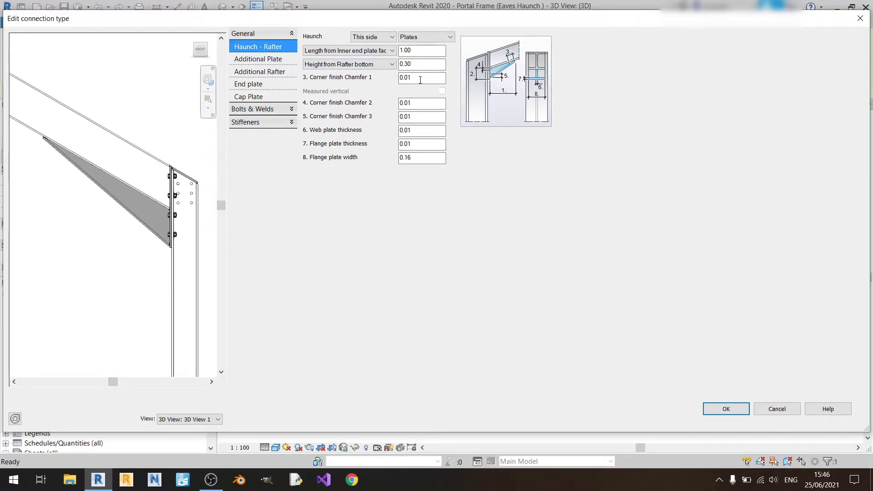
scroll(94, 138, up, 4)
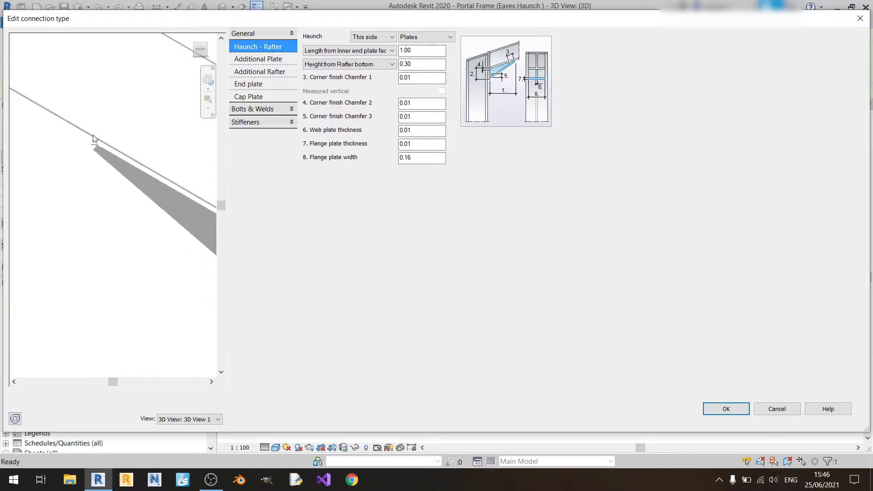
scroll(94, 138, up, 1)
double_click(414, 77)
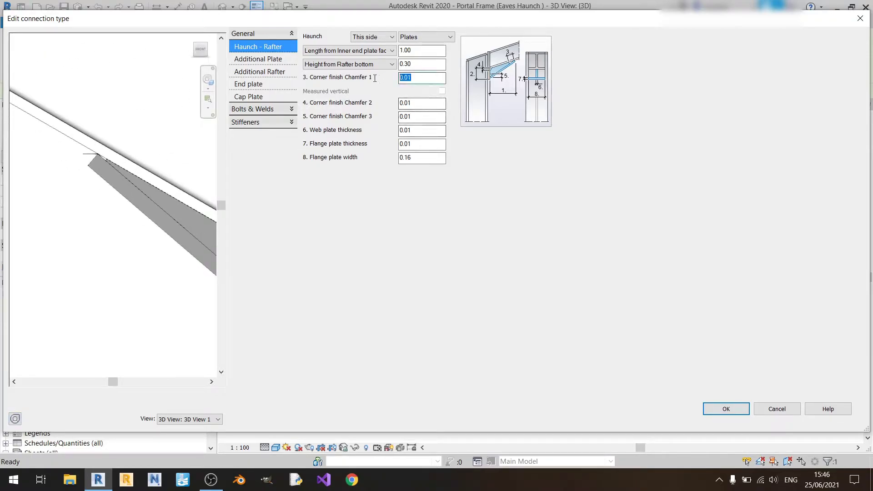
text(0)
key(Return)
Set Corner finish Chamfer 2 and Corner finish Chamfer 3 to 0 at the haunch's end-plate side.
scroll(46, 146, down, 3)
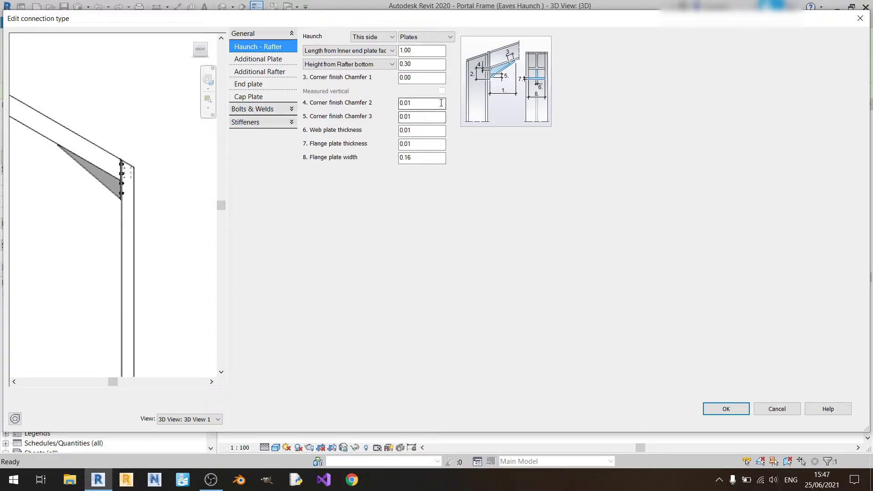
scroll(151, 176, up, 3)
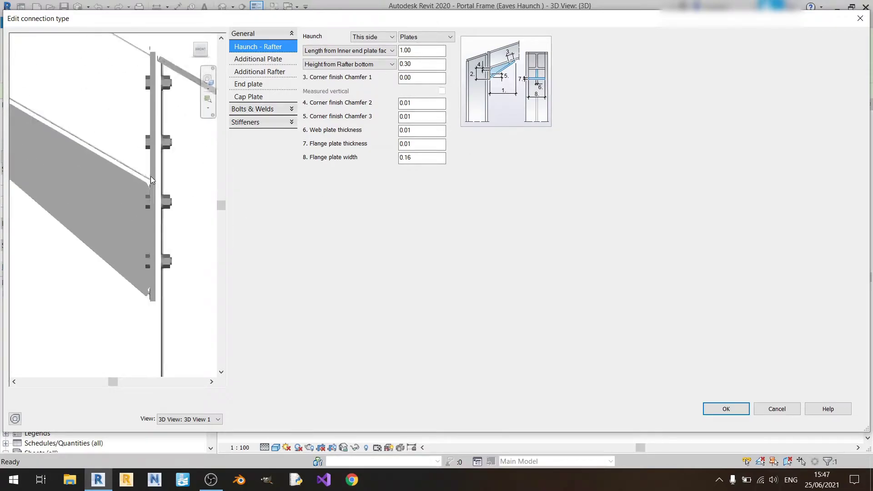
click(423, 103)
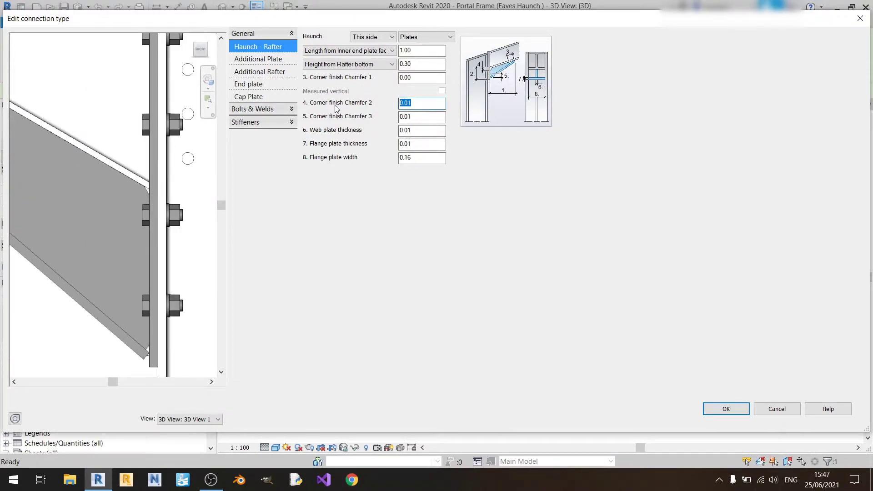
text(0)
key(Tab)
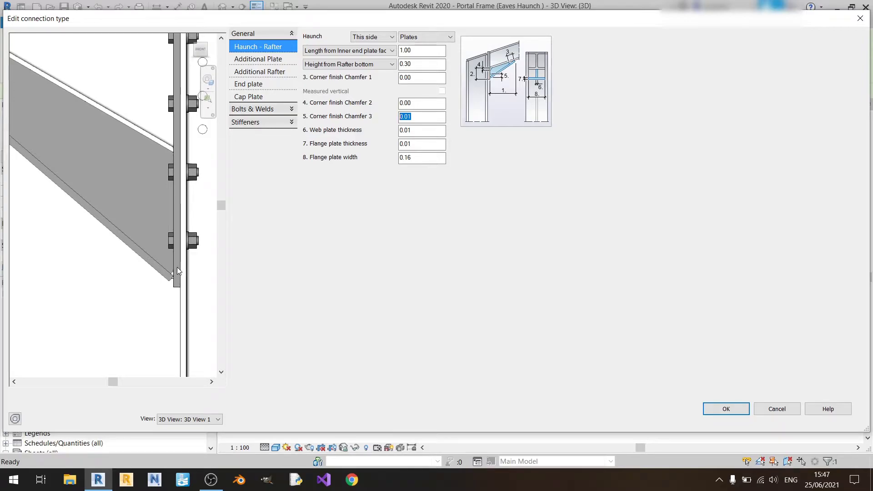
text(0)
scroll(202, 286, down, 3)
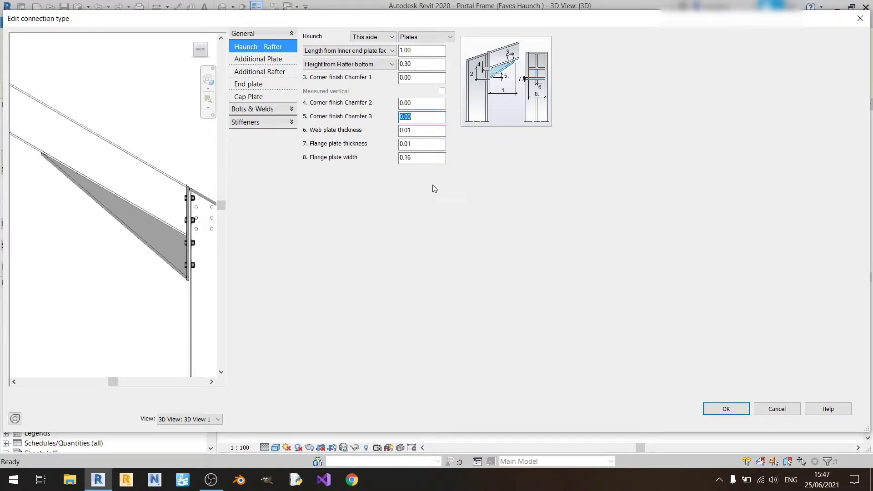
Examine the haunch web plate in the preview, the part governed by the Web plate thickness.
click(432, 131)
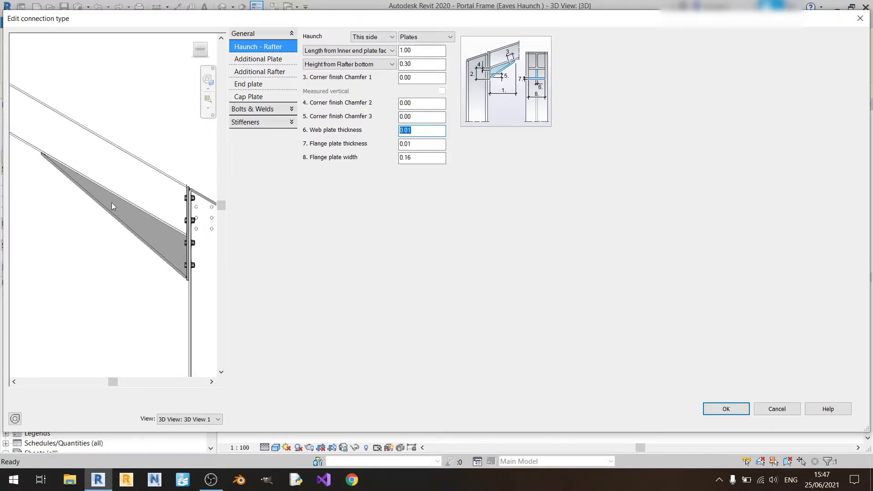
click(163, 239)
scroll(164, 240, up, 5)
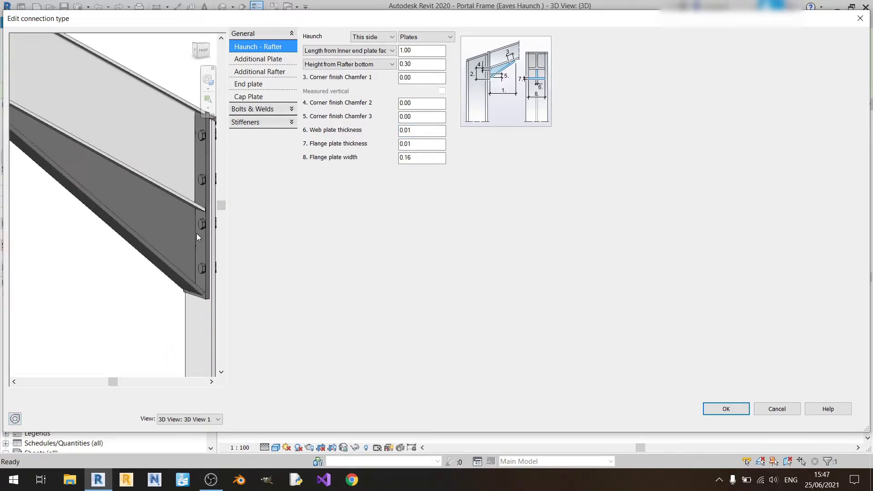
click(423, 131)
drag(195, 273, 254, 210)
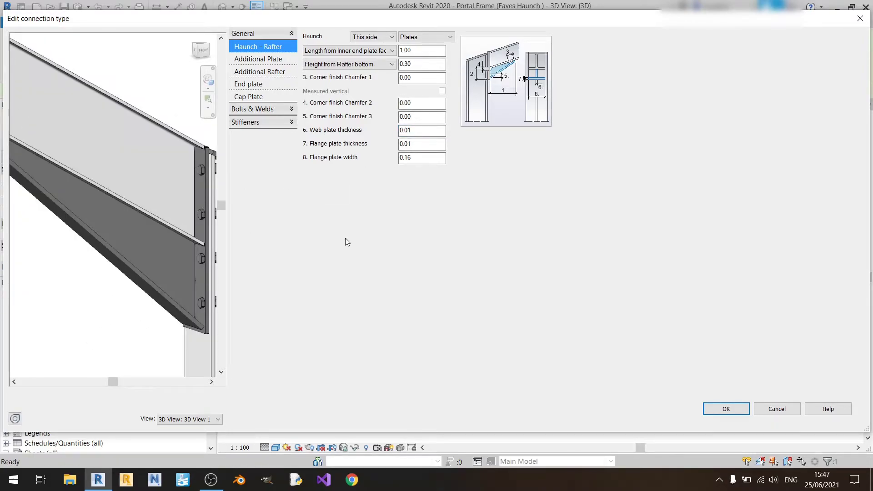
Try a haunch flange plate thickness of 0.02, and settle on 0.01.
drag(153, 188, 120, 233)
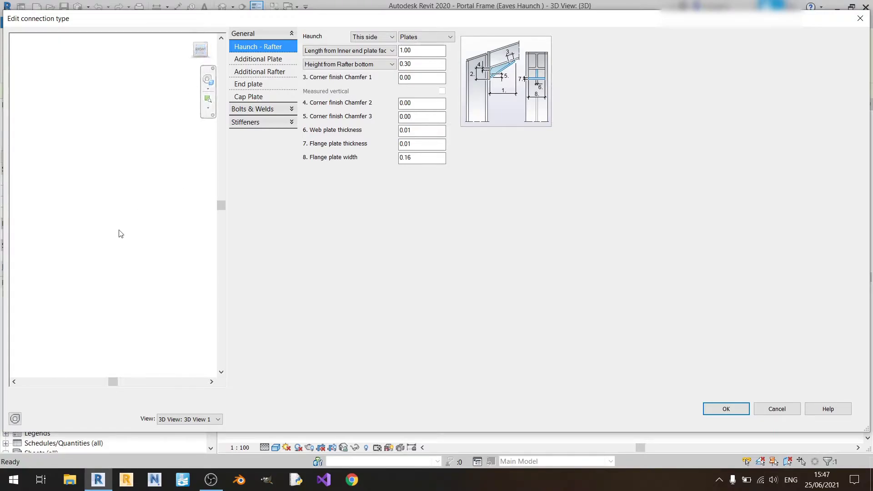
scroll(142, 200, down, 3)
scroll(181, 202, up, 5)
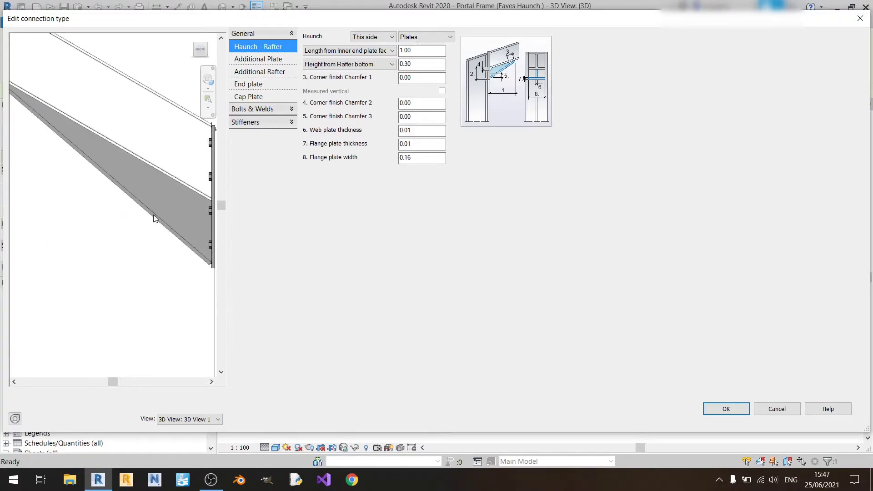
drag(428, 144, 396, 145)
text(0)
key(Return)
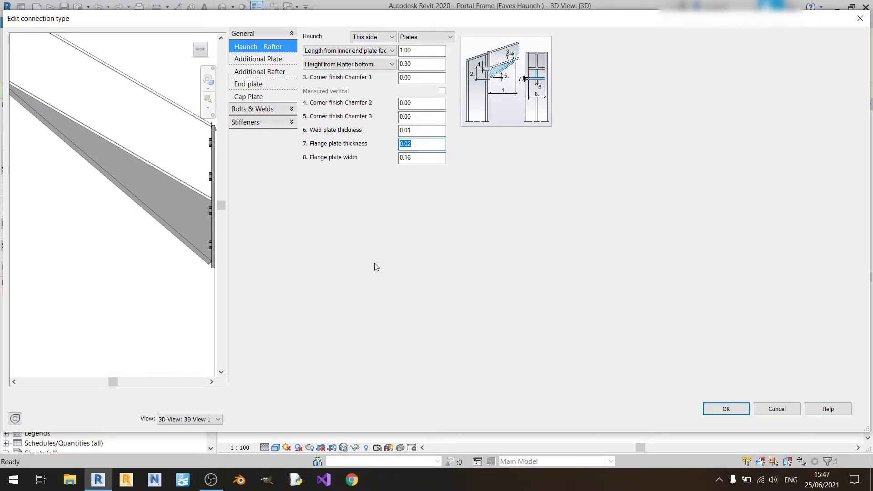
text(0)
key(Return)
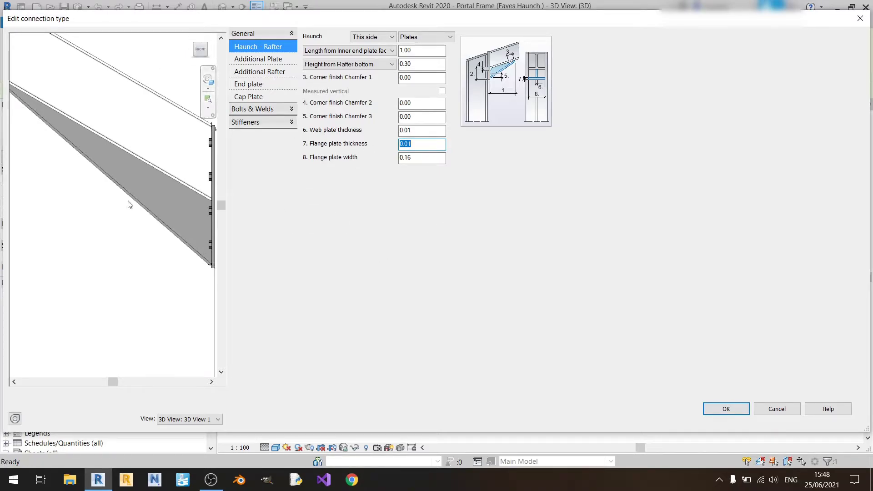
Set the haunch flange plate width to 0.20 and inspect the flange from the left side of the frame.
mouse_move(127, 203)
shift+middle_down()
mouse_move(121, 211)
mouse_move(208, 226)
mouse_move(203, 216)
mouse_move(113, 203)
mouse_move(133, 208)
shift+middle_up()
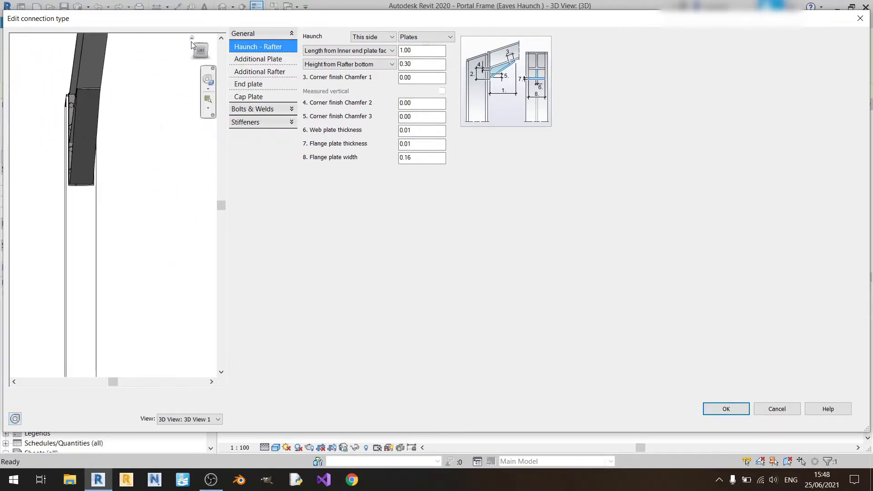
click(199, 51)
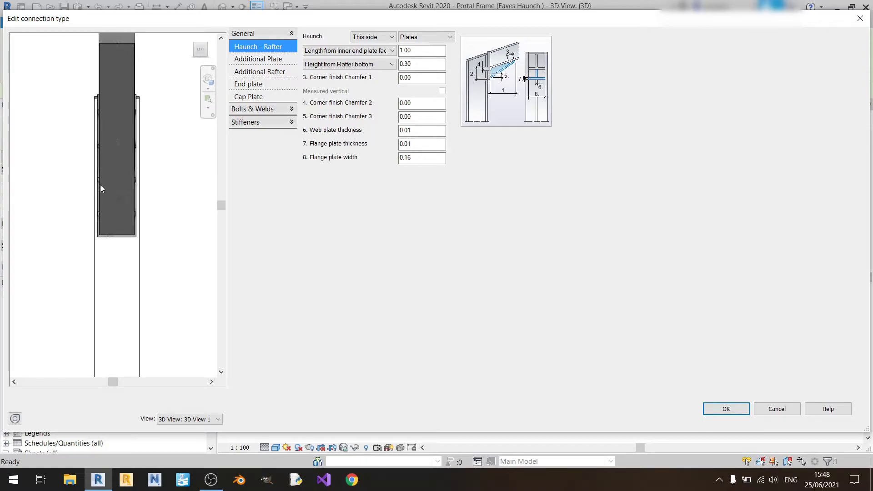
double_click(434, 159)
text(0)
key(Return)
shift+middle_drag(129, 157, 114, 222)
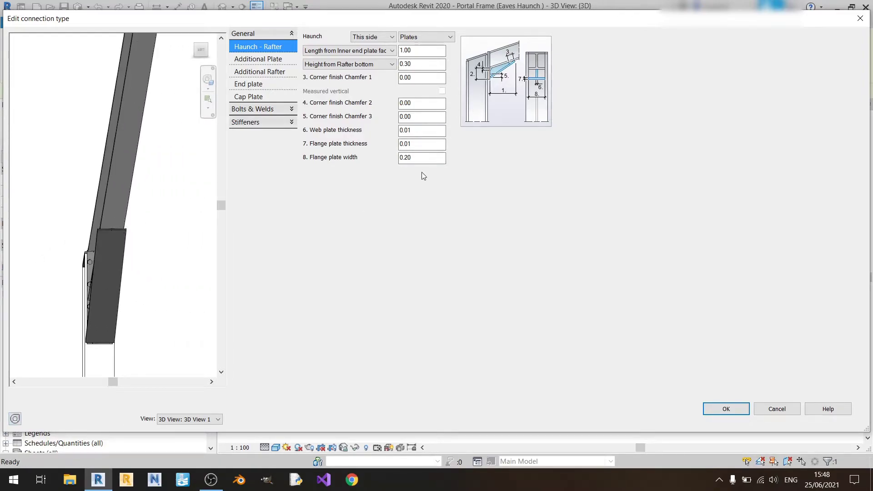
Set the haunch flange plate width to 0.17 and check it against the rafter flange.
drag(415, 157, 387, 157)
text(0)
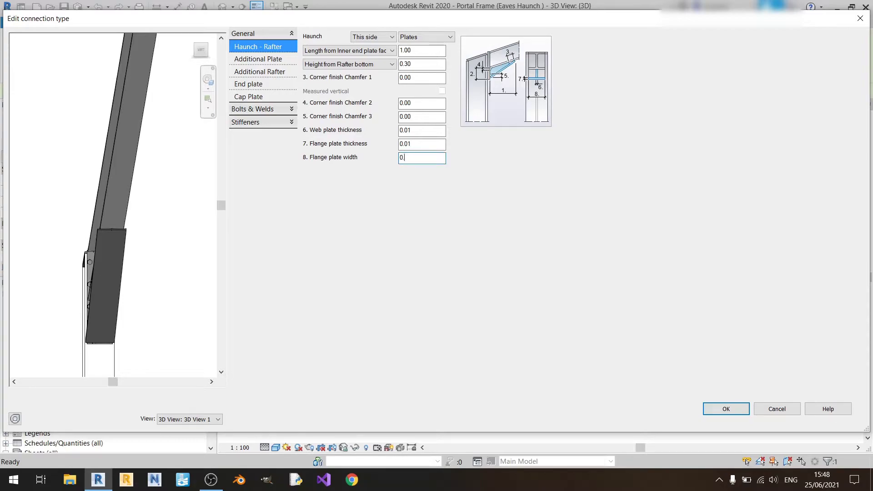
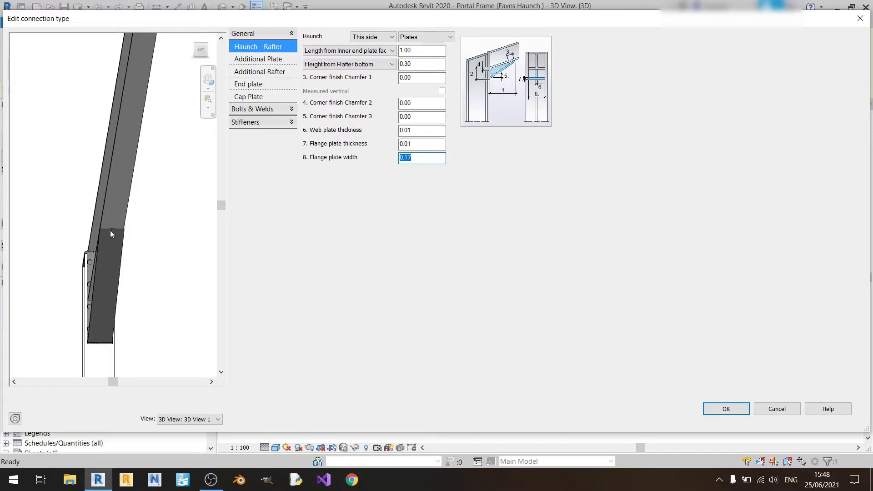
scroll(129, 243, down, 2)
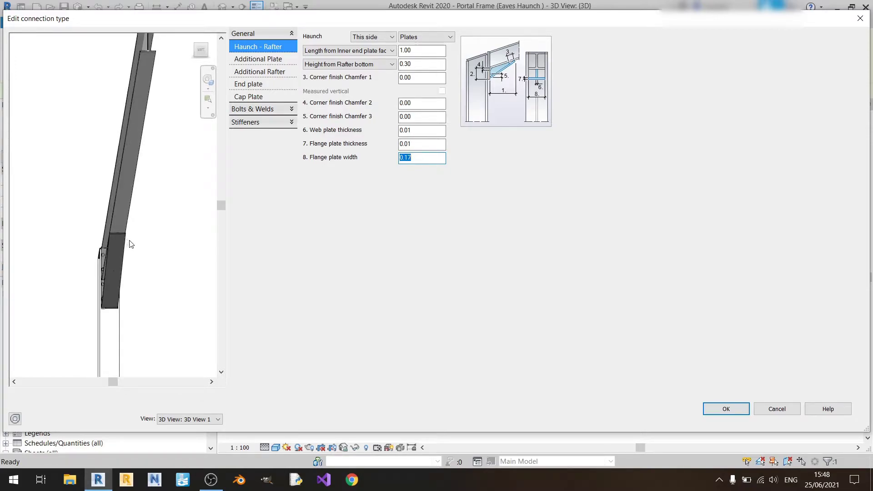
Open the Additional Plate settings and examine the underside of the haunch in the preview.
click(256, 62)
shift+middle_drag(137, 181, 82, 202)
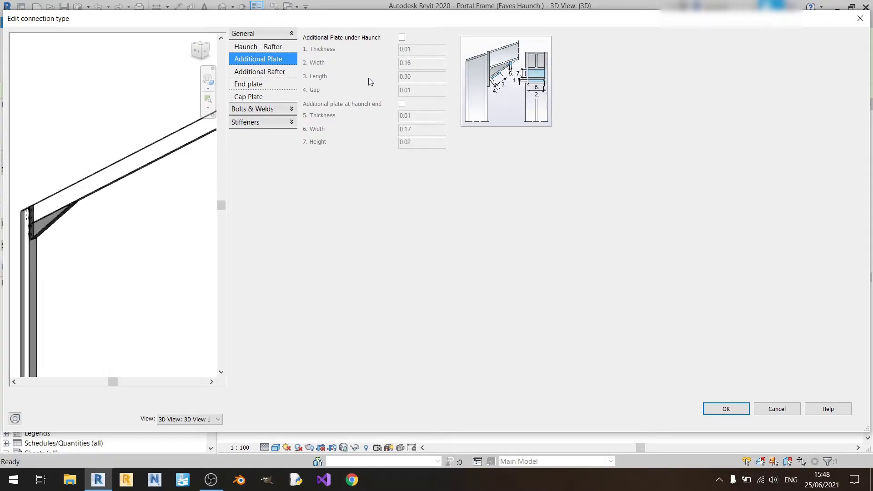
middle_drag(140, 243, 192, 236)
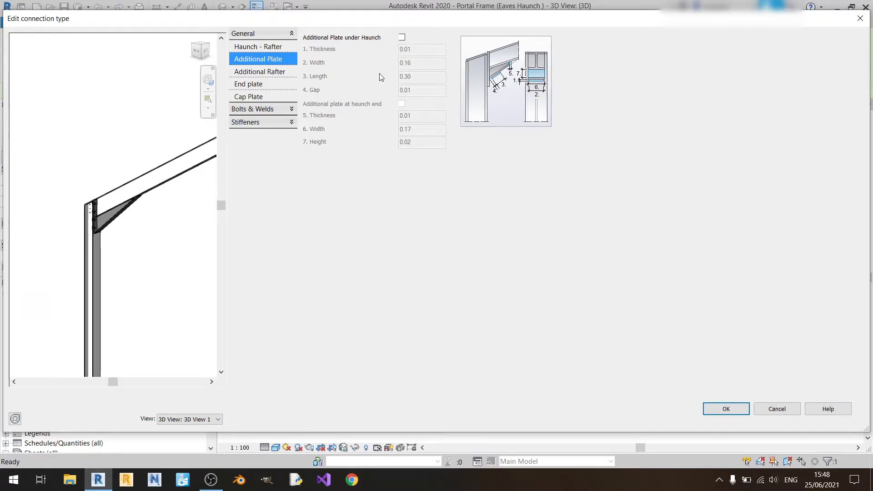
scroll(162, 220, up, 3)
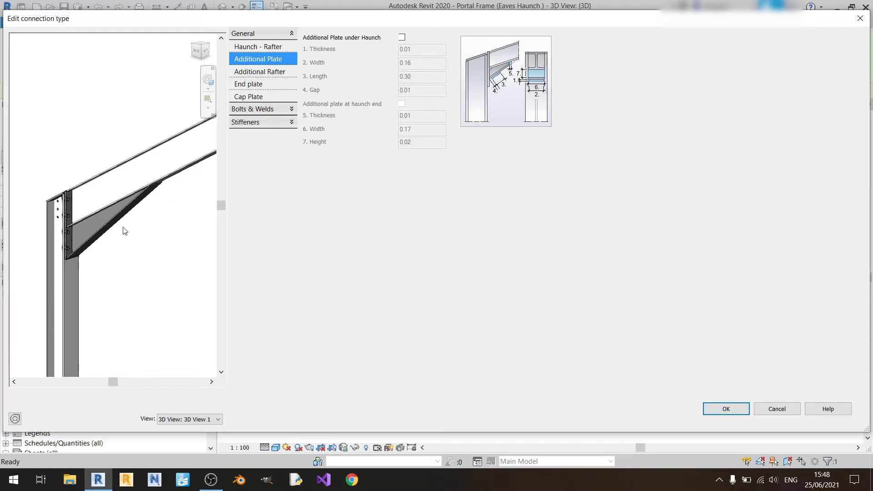
Enable the additional rafter on the outer side of the column, viewing the frame from the back.
click(269, 73)
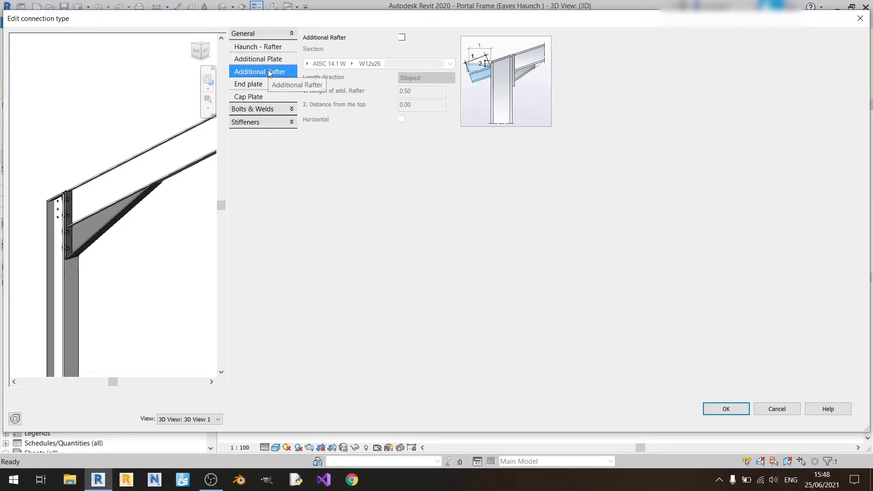
click(194, 56)
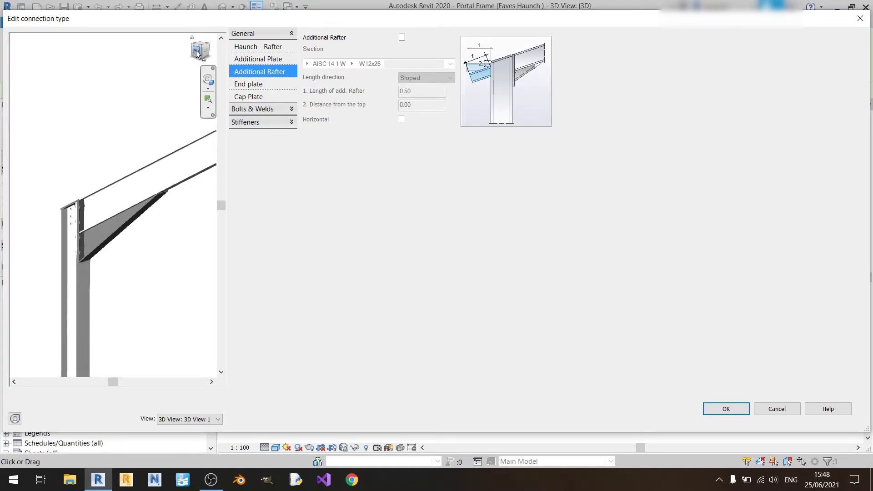
middle_drag(92, 227, 202, 223)
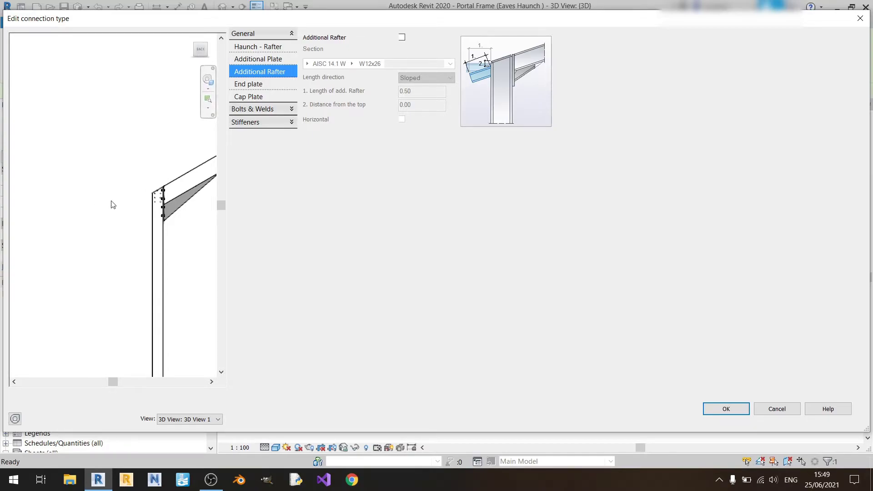
click(402, 37)
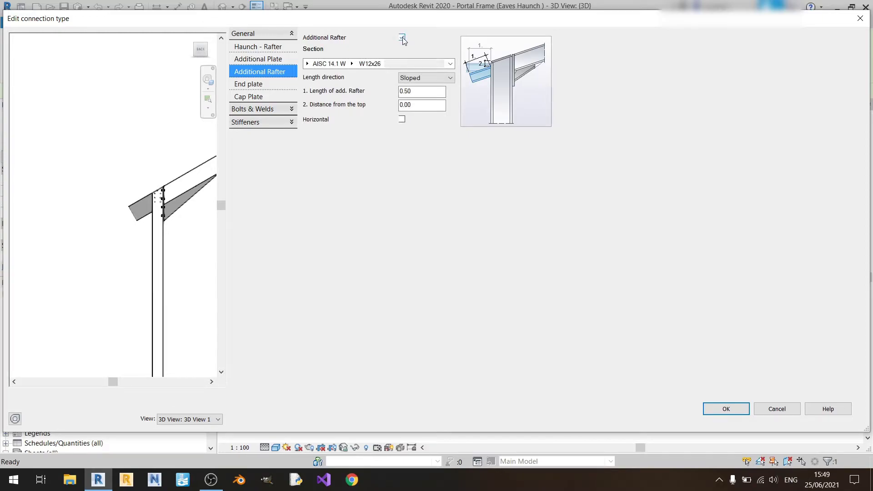
Set the additional rafter's section to UK Universal Beam UB305x165x40.
click(307, 64)
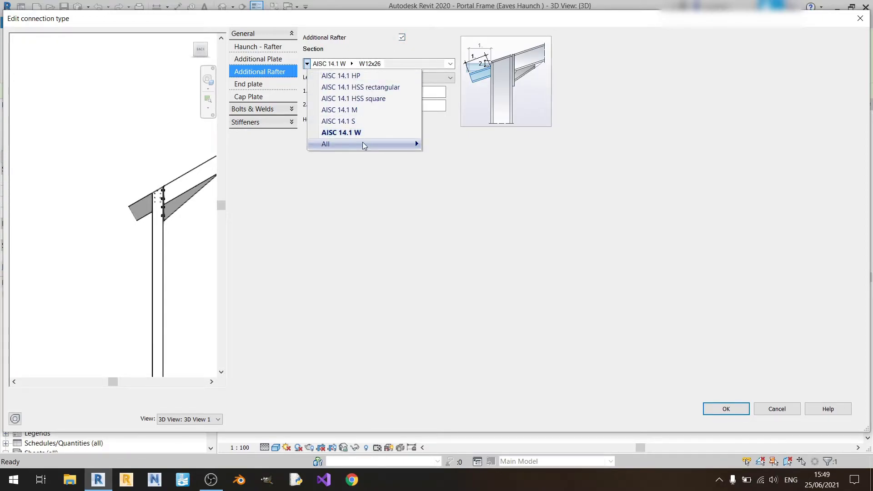
mouse_move(361, 142)
scroll(517, 253, down, 6)
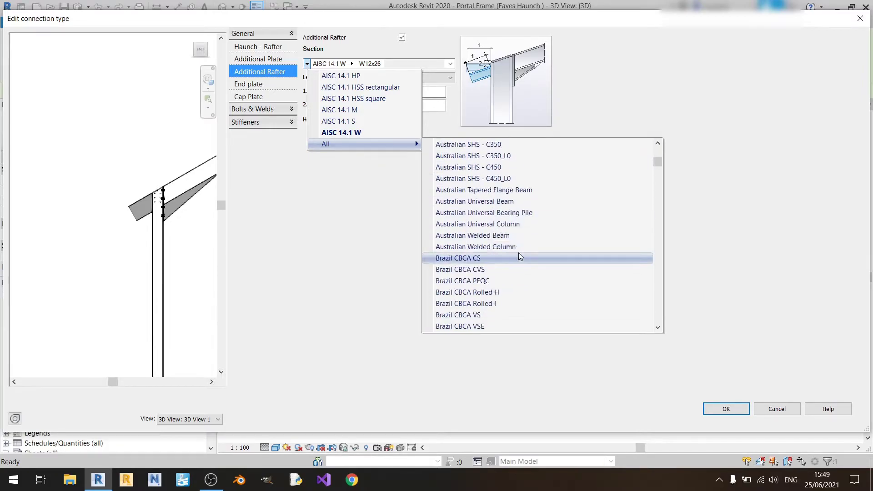
drag(659, 166, 658, 287)
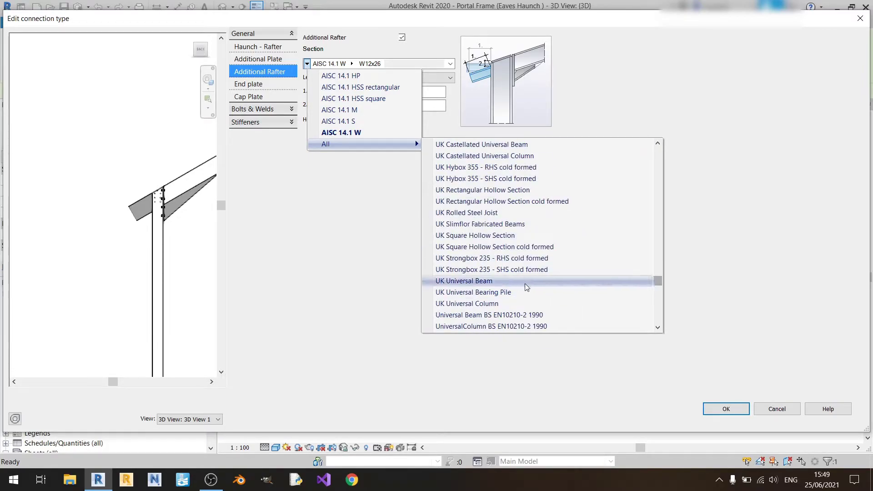
click(517, 280)
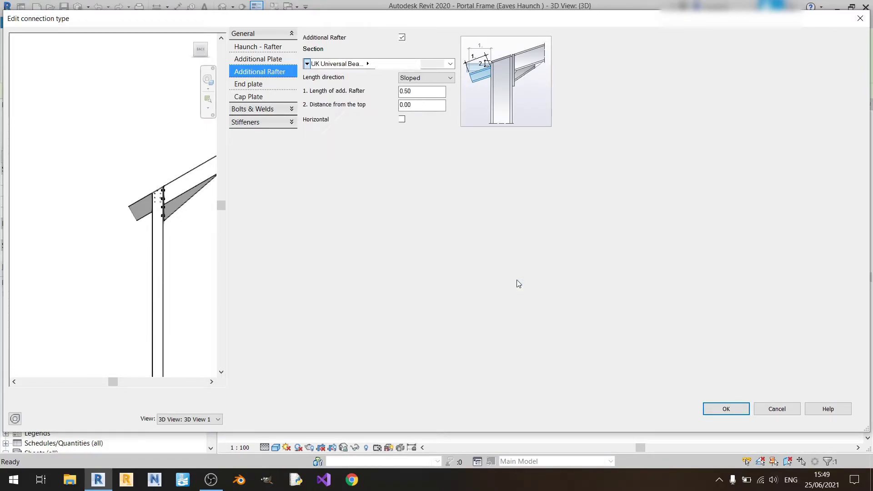
click(374, 64)
scroll(384, 207, down, 2)
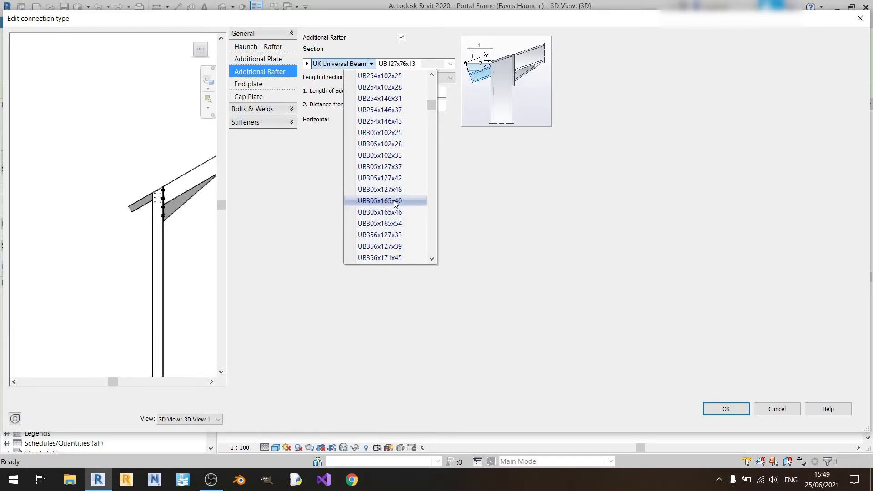
click(401, 201)
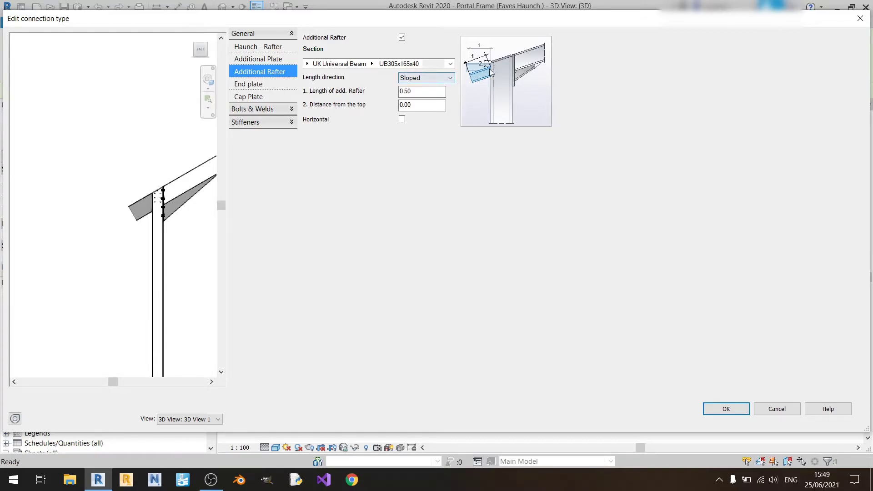
Try the Horizontal length direction for the additional rafter and return it to Sloped.
click(423, 83)
click(423, 93)
click(440, 78)
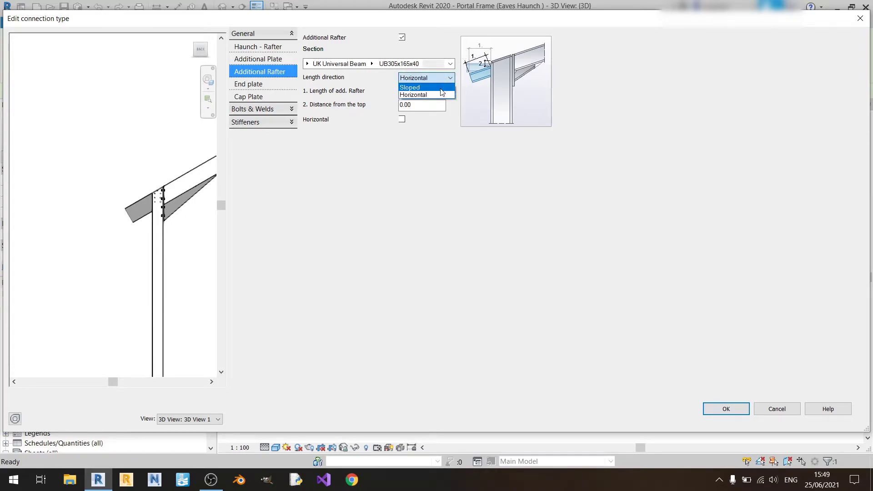
click(440, 88)
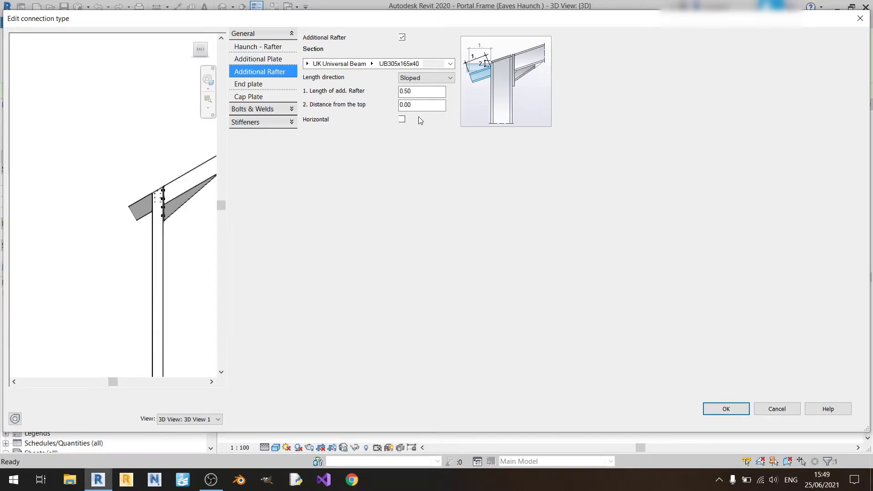
Set the length of the additional rafter to 0.35.
double_click(439, 92)
text(0.35)
key(Return)
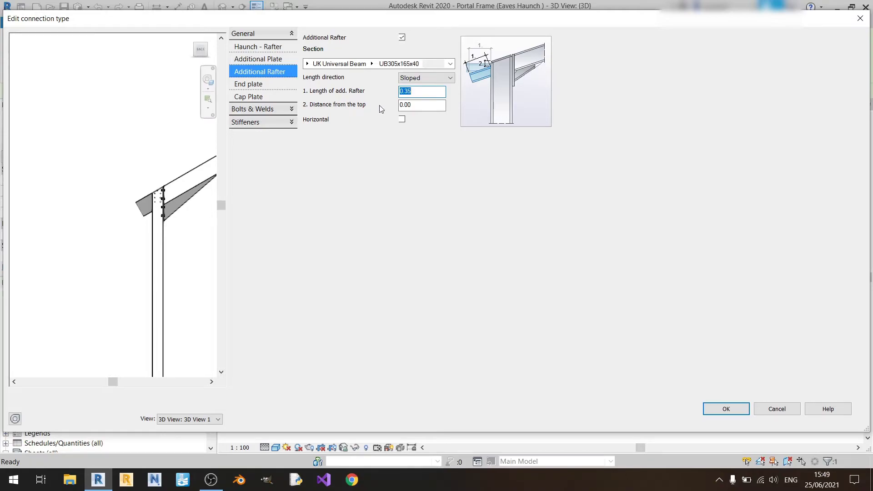
Inspect where the additional rafter meets the column top and set its distance from the top to 0.30.
click(427, 108)
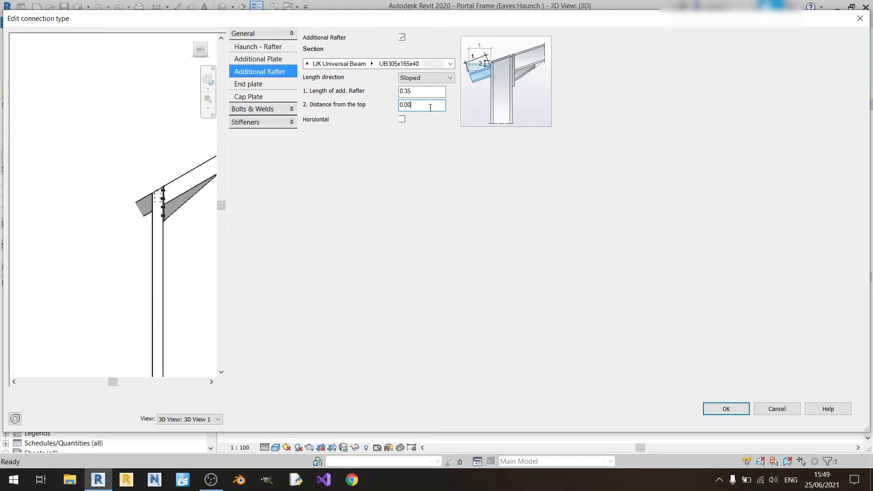
scroll(91, 214, up, 3)
scroll(135, 227, up, 3)
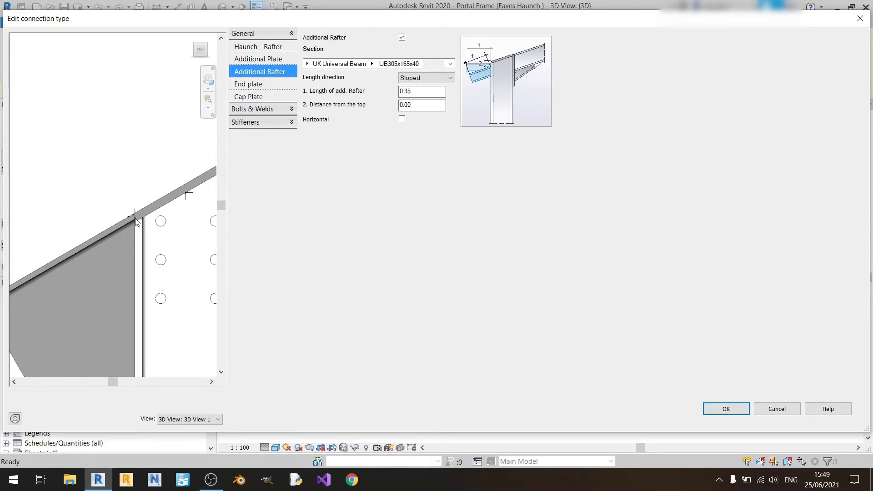
scroll(131, 226, down, 3)
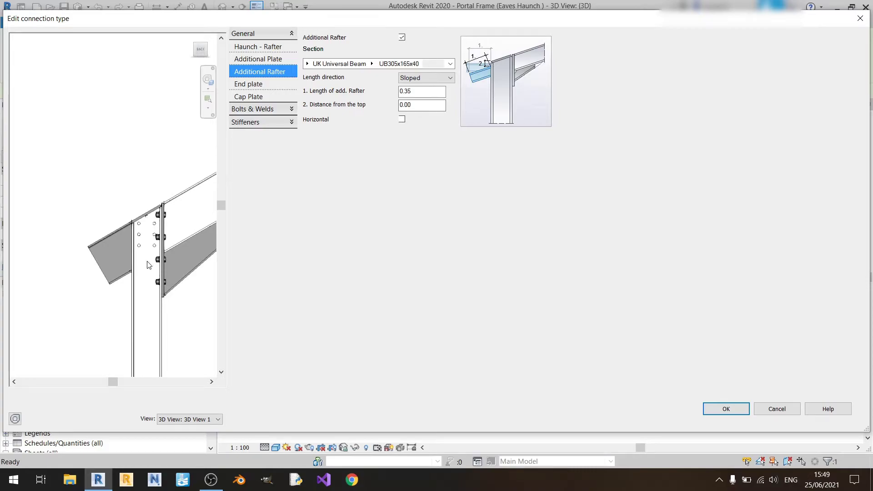
scroll(139, 231, up, 3)
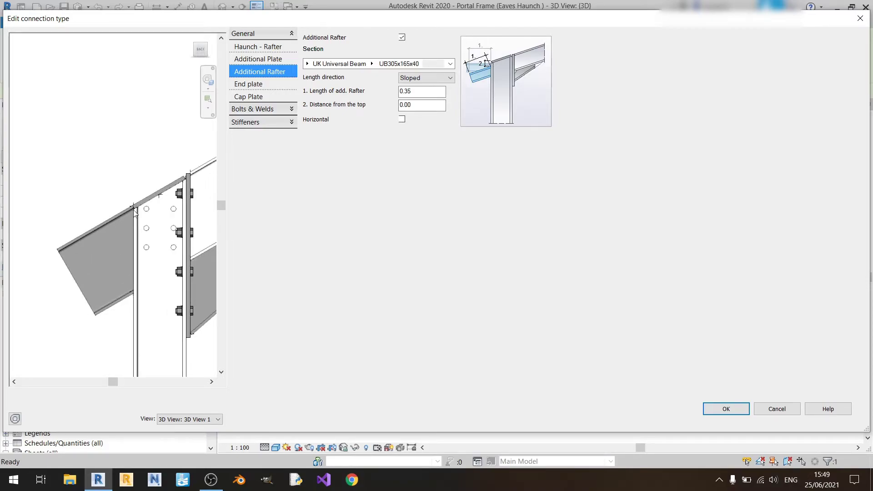
click(418, 105)
text(0.)
key(Return)
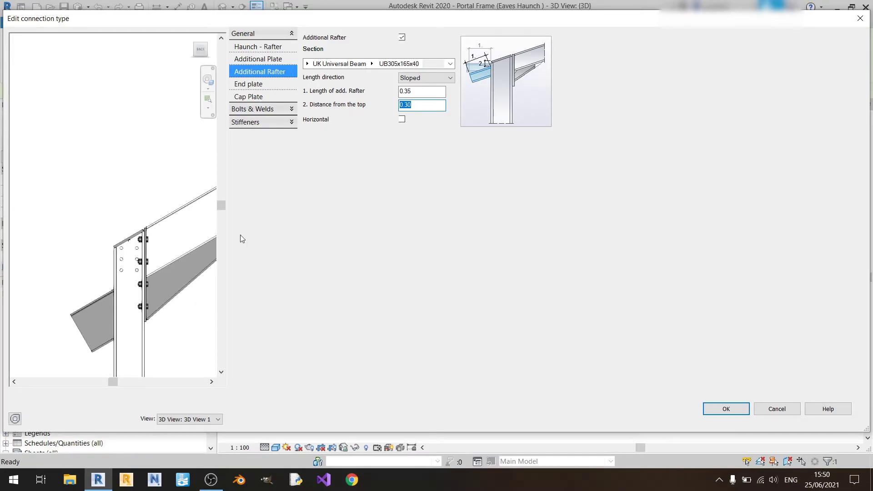
Try a distance from the top of -0.30 for the additional rafter and reset it to 0.
text(-0.3)
key(Return)
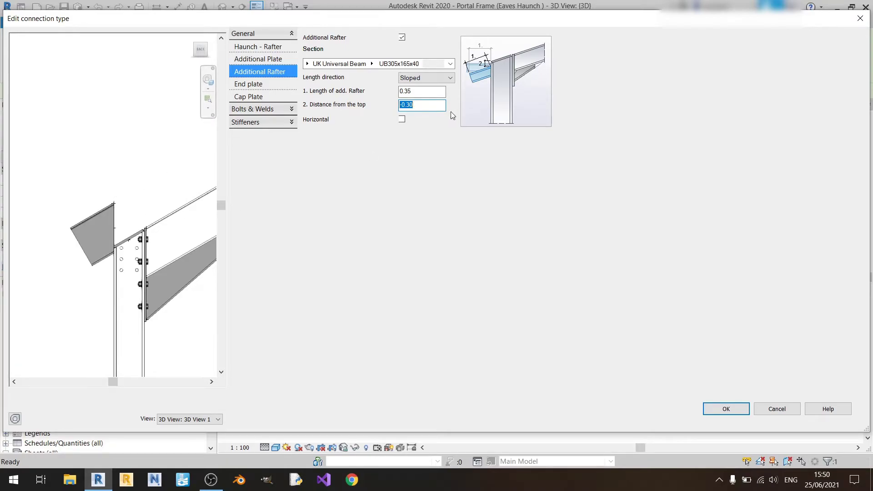
text(0)
key(Return)
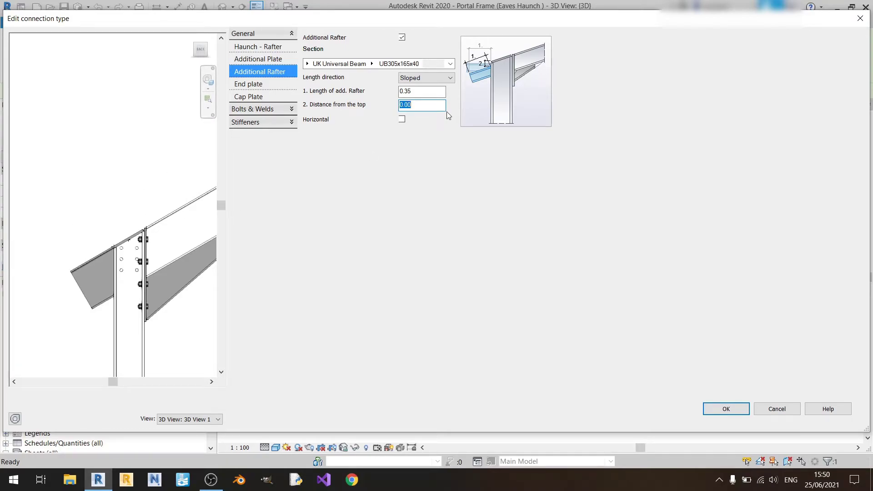
Check the additional rafter's top flange against the cap plate, and try the Horizontal option on and off.
scroll(81, 260, up, 5)
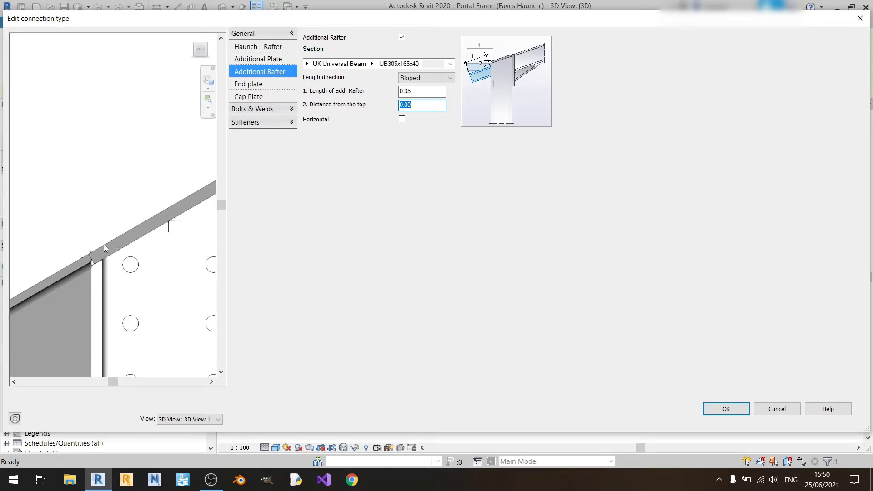
scroll(103, 244, down, 3)
scroll(106, 251, up, 5)
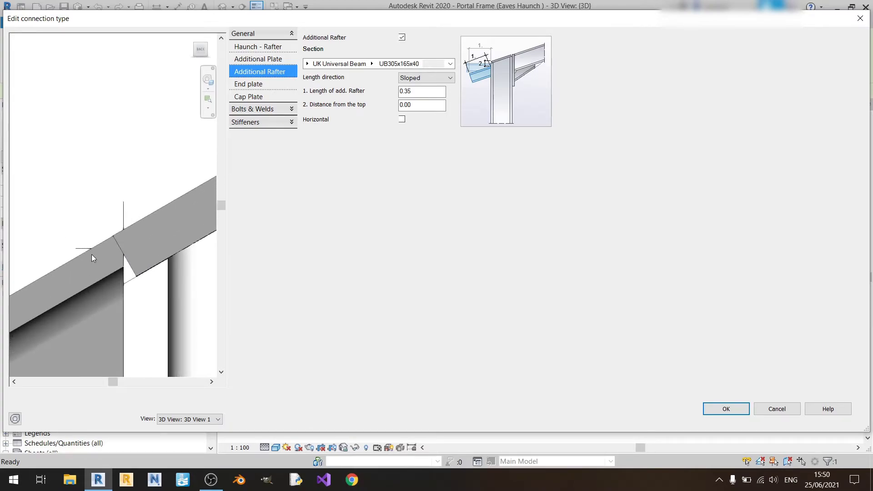
scroll(91, 255, down, 2)
middle_drag(105, 242, 140, 224)
scroll(190, 223, down, 3)
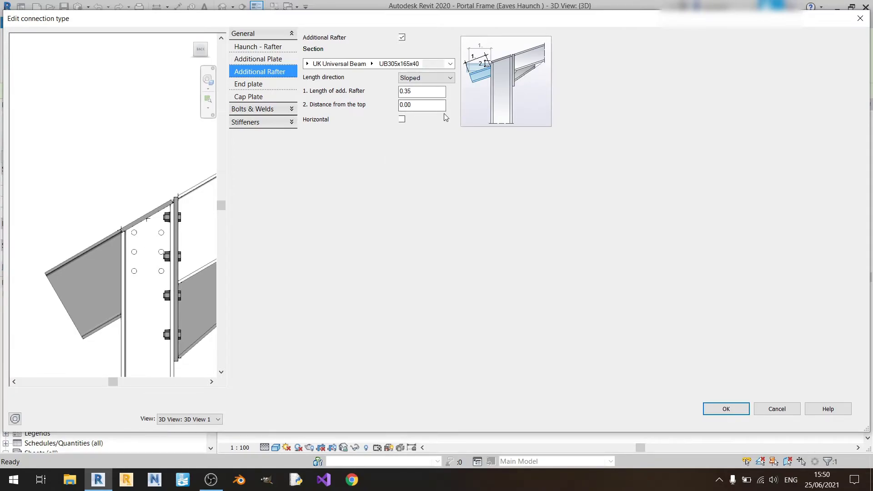
click(402, 119)
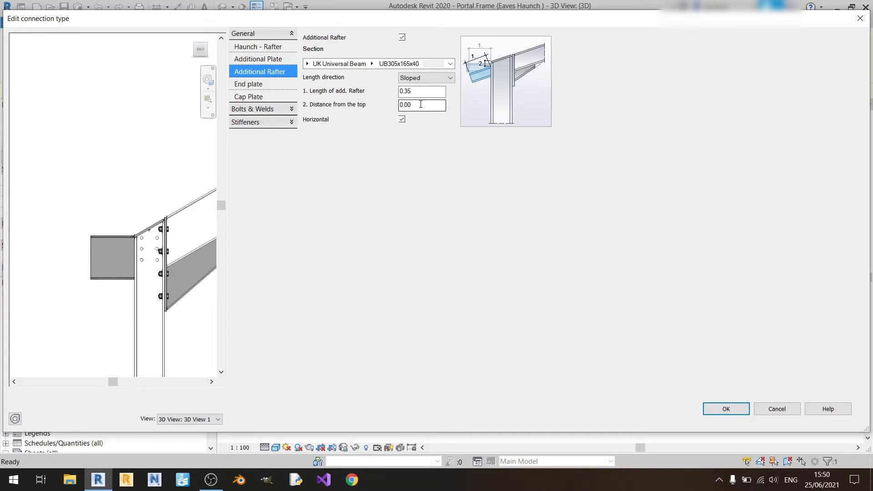
click(403, 121)
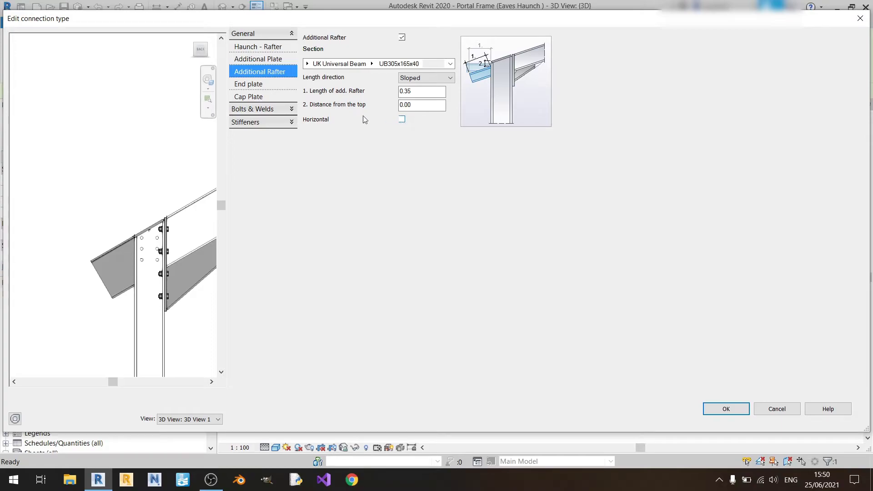
Open the End plate settings and review the thickness, construction gap and length type, keeping Projection.
click(289, 85)
scroll(124, 198, down, 2)
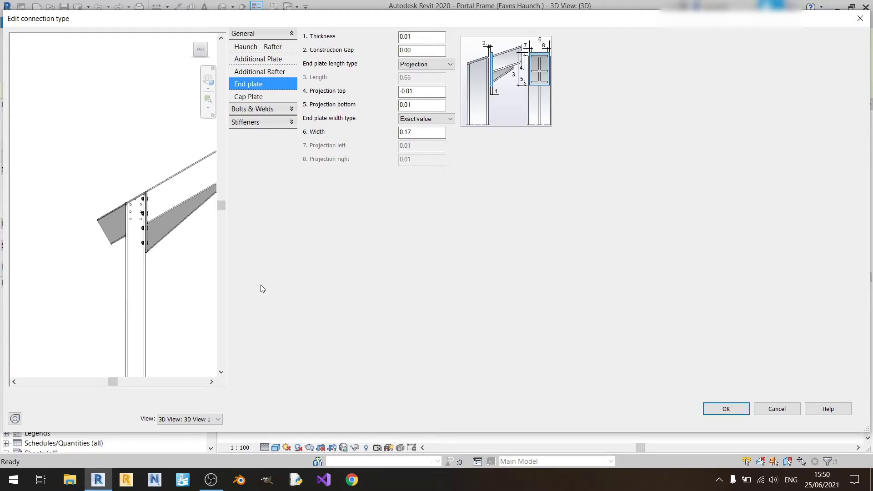
click(429, 38)
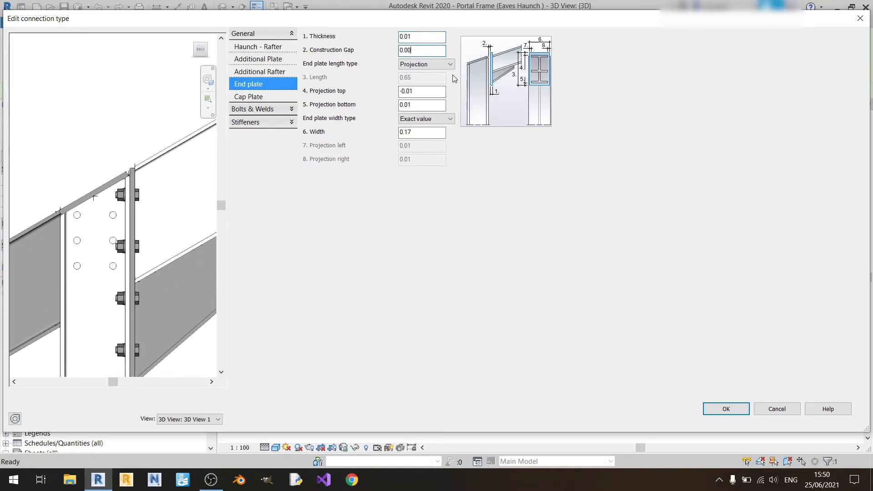
click(430, 65)
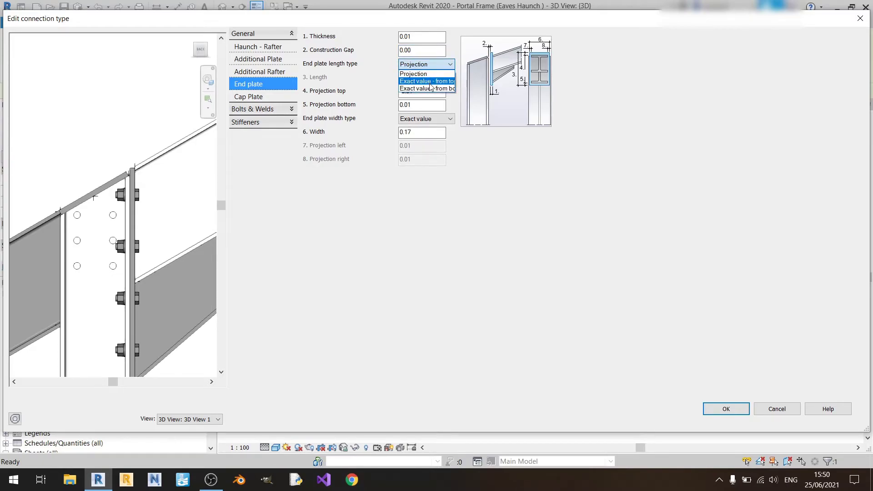
click(430, 74)
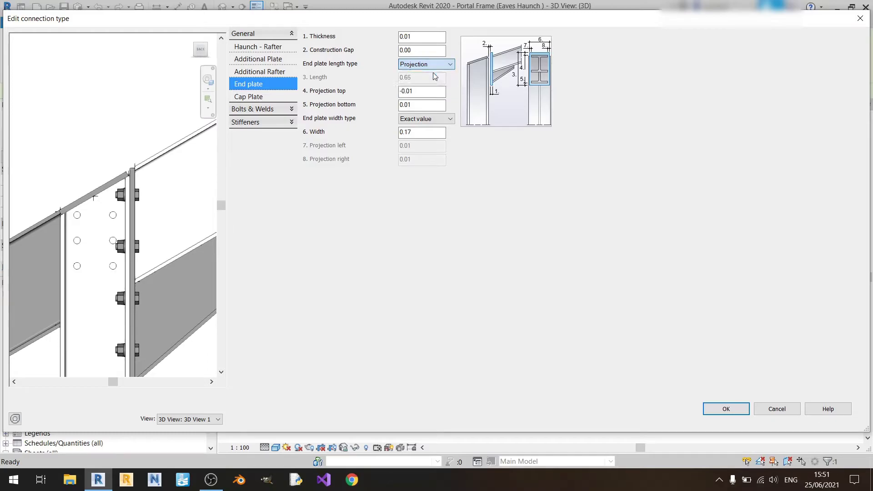
shift+middle_drag(168, 234, 176, 183)
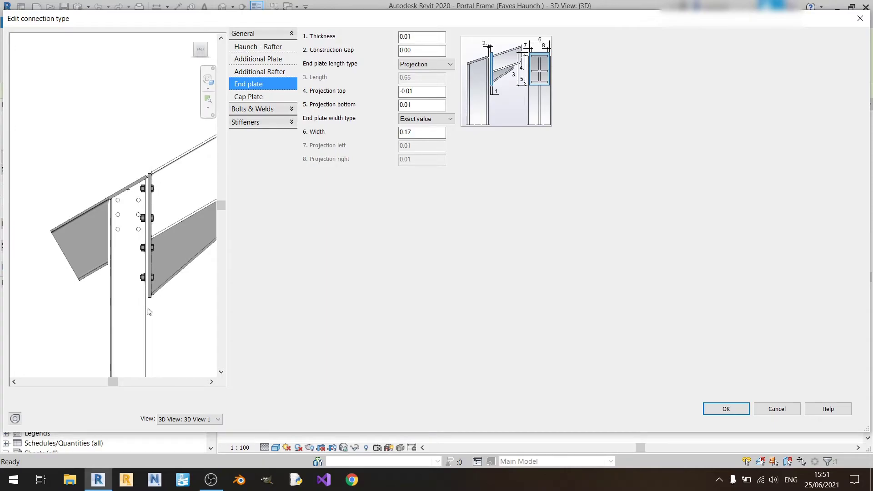
scroll(152, 270, down, 3)
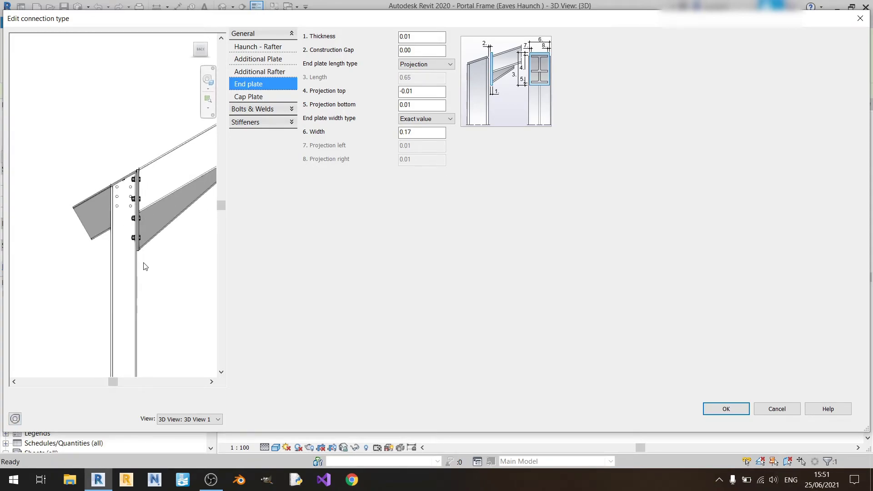
Switch the end plate length type to Exact value - from top and set the length to 1.
click(419, 67)
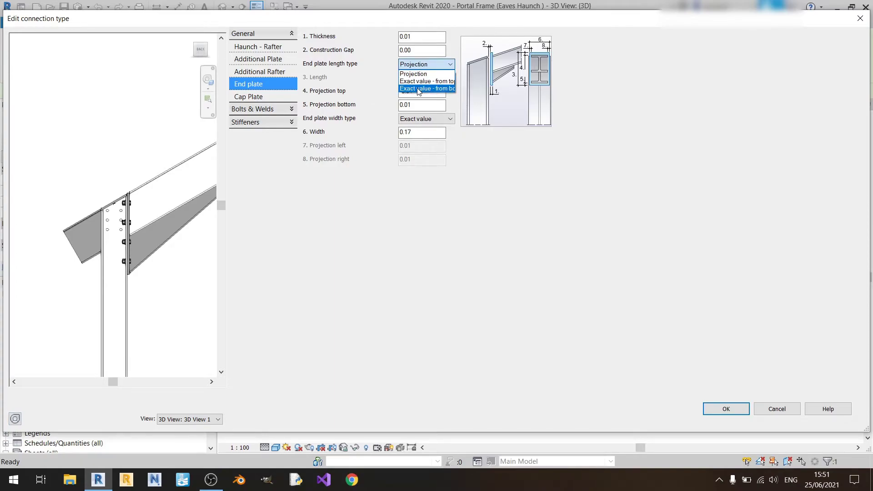
click(418, 89)
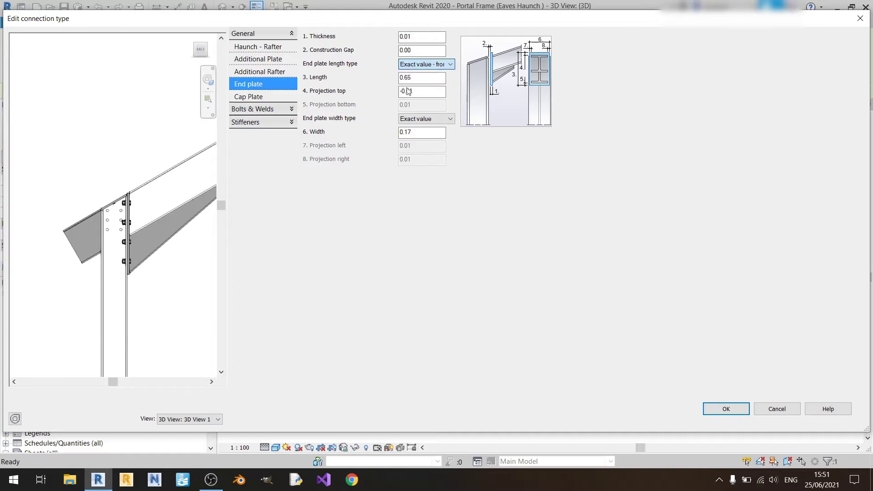
click(437, 64)
click(442, 77)
key(Tab)
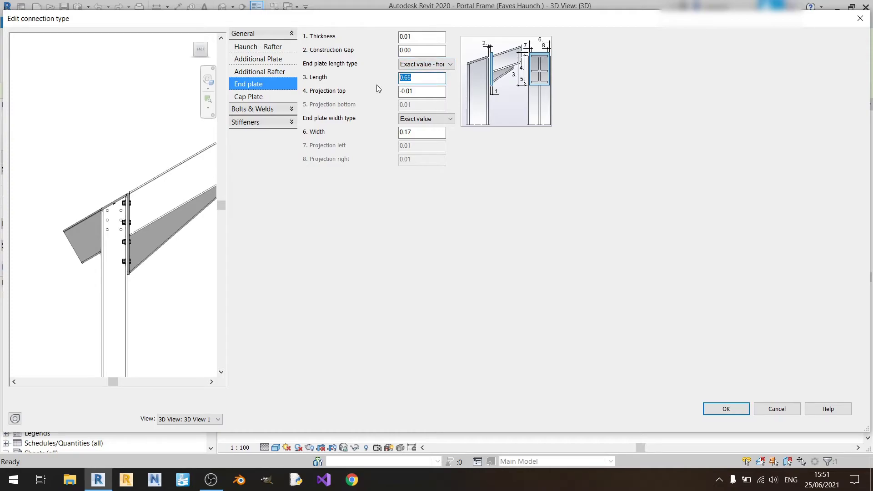
text(1)
key(Return)
Try the end plate length type Exact value - from bottom, restore Projection and check the plate's lower end.
click(438, 66)
click(440, 89)
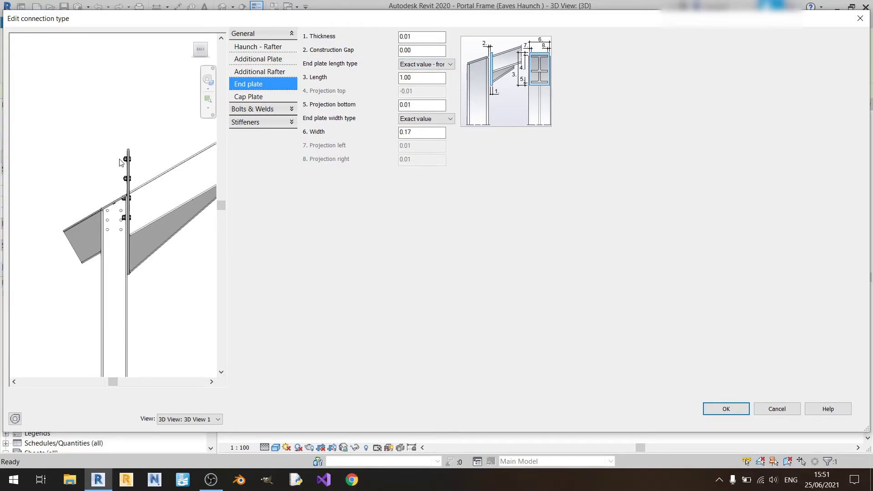
click(438, 65)
click(439, 75)
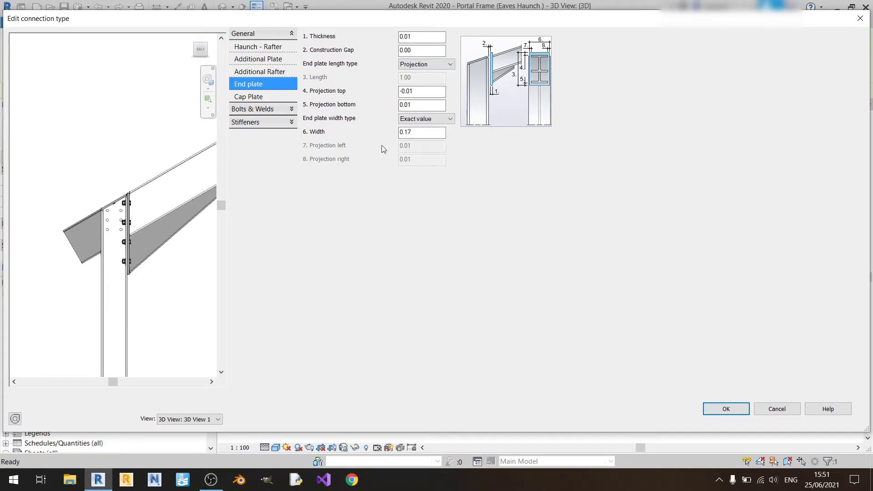
scroll(146, 208, up, 3)
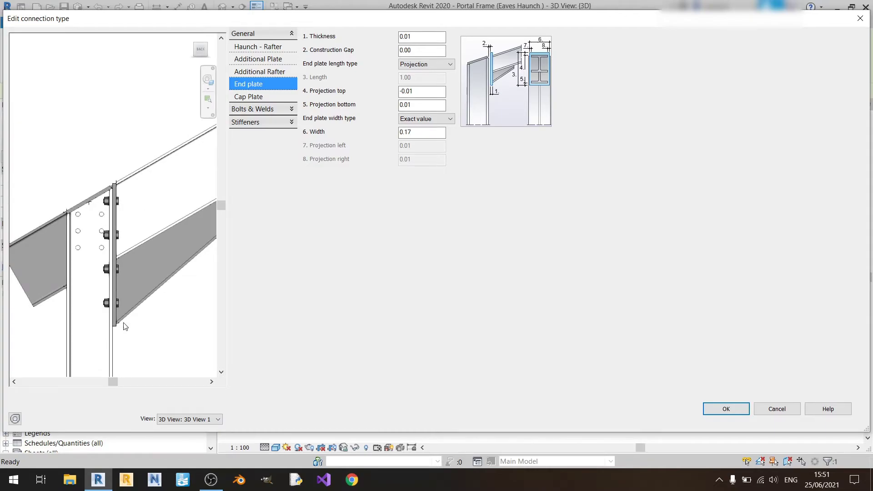
scroll(129, 327, down, 2)
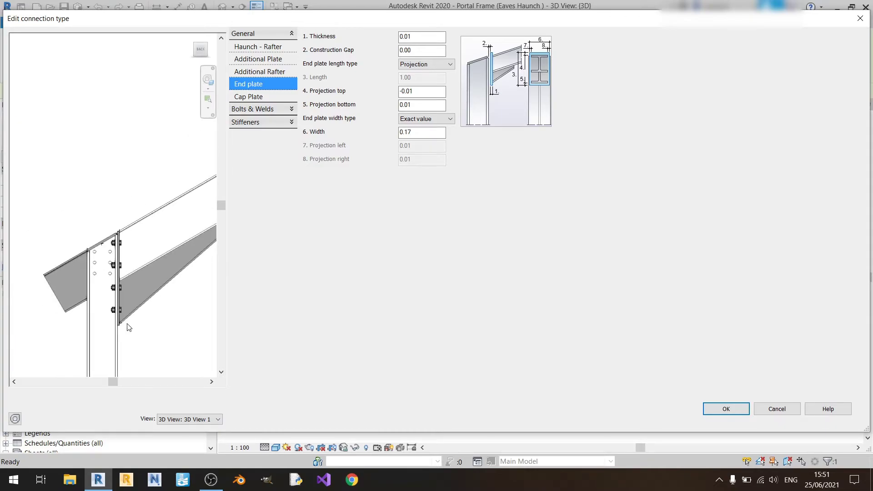
scroll(127, 327, up, 2)
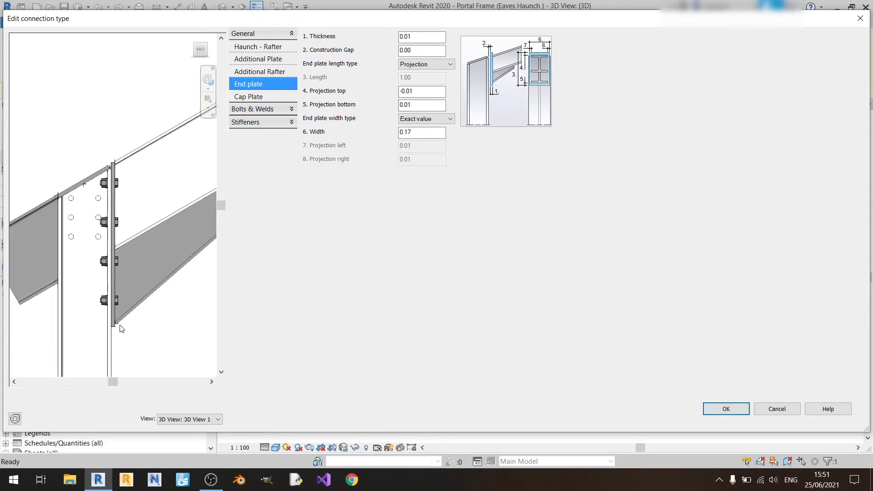
Switch the end plate width type to Projection and examine how the plate sits against the column flange.
scroll(136, 180, down, 3)
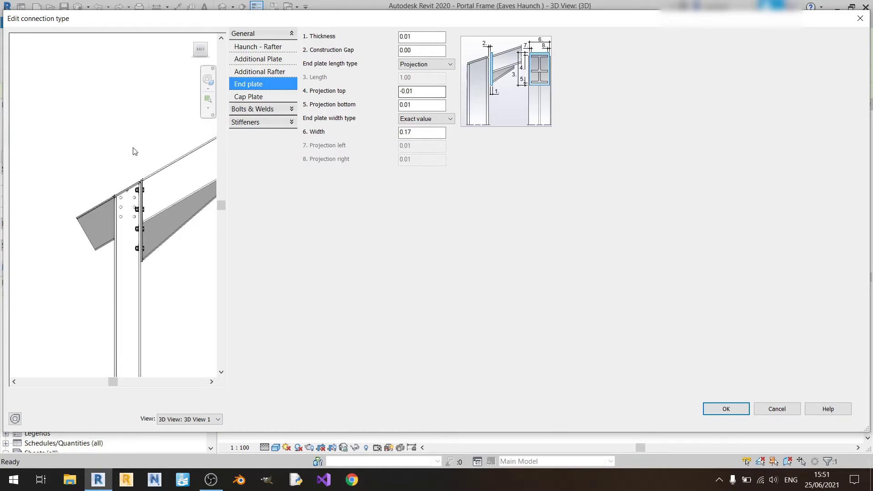
scroll(145, 209, up, 4)
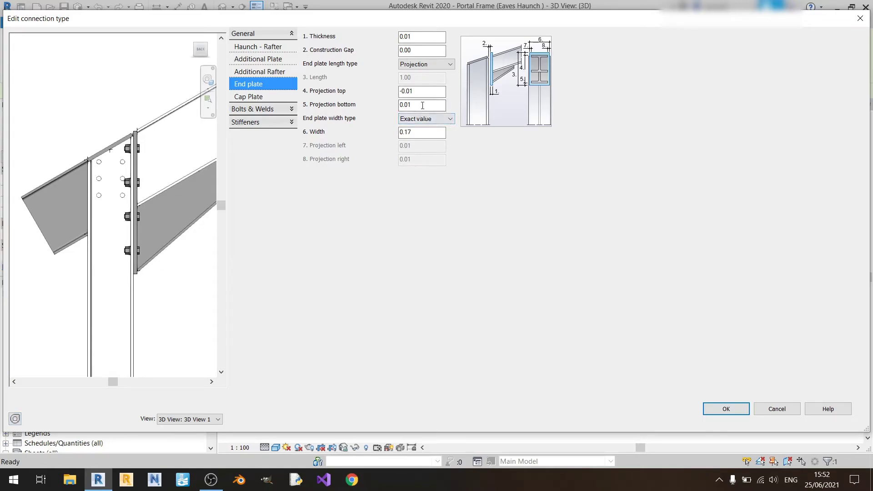
click(450, 119)
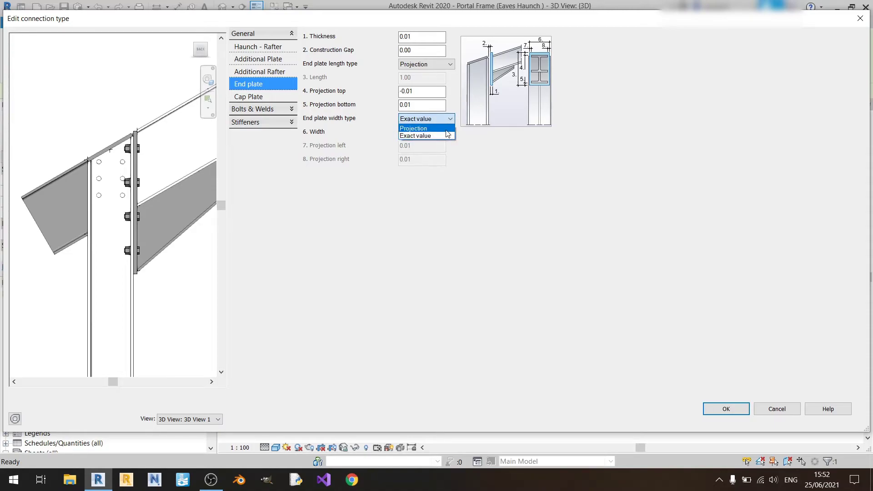
click(421, 129)
shift+middle_drag(189, 292, 111, 270)
scroll(111, 270, up, 5)
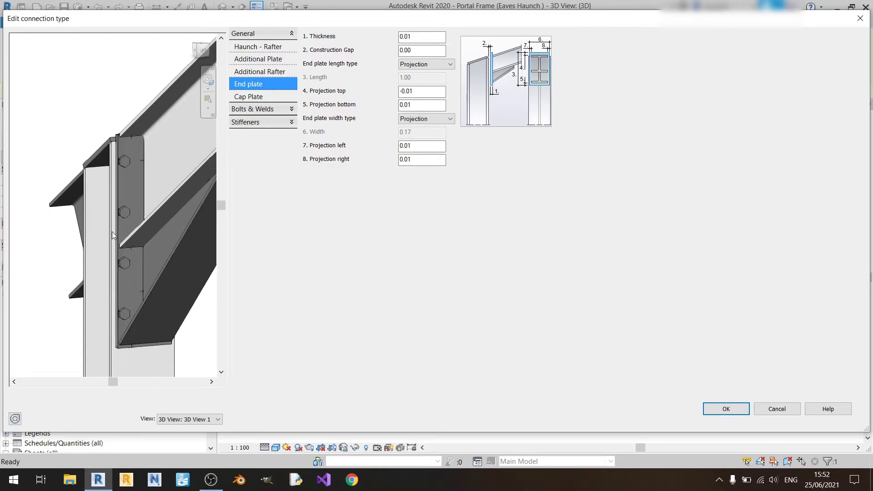
scroll(196, 155, down, 4)
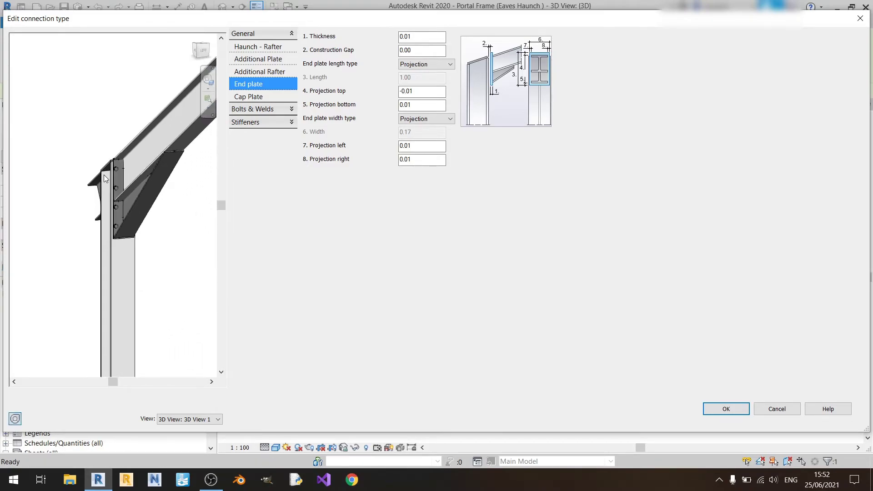
Try the end plate width type Exact value and restore Projection.
click(449, 119)
click(428, 135)
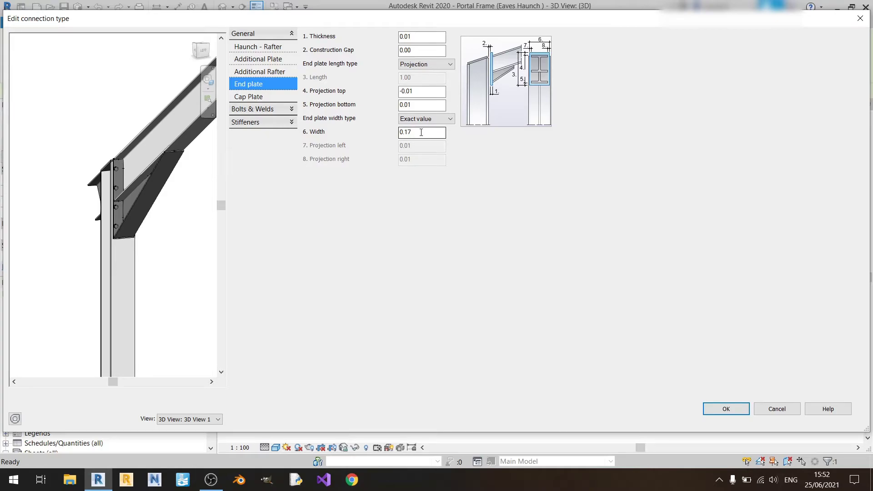
scroll(439, 123, up, 1)
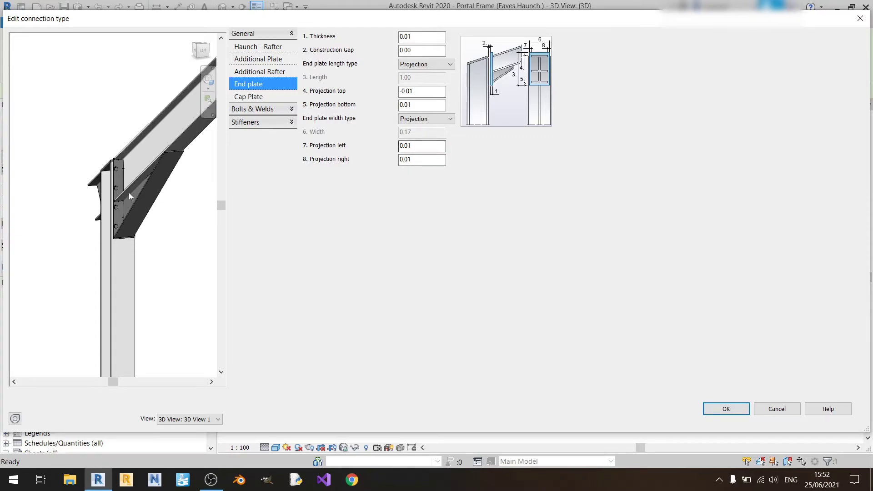
scroll(146, 192, down, 2)
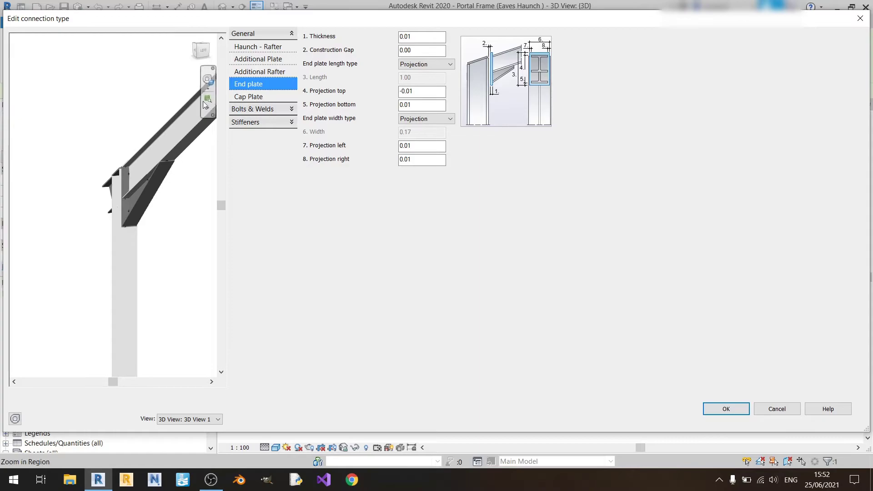
View the haunch face-on and set both the left and right projections of the end plate to 0.05.
click(202, 51)
scroll(102, 201, up, 2)
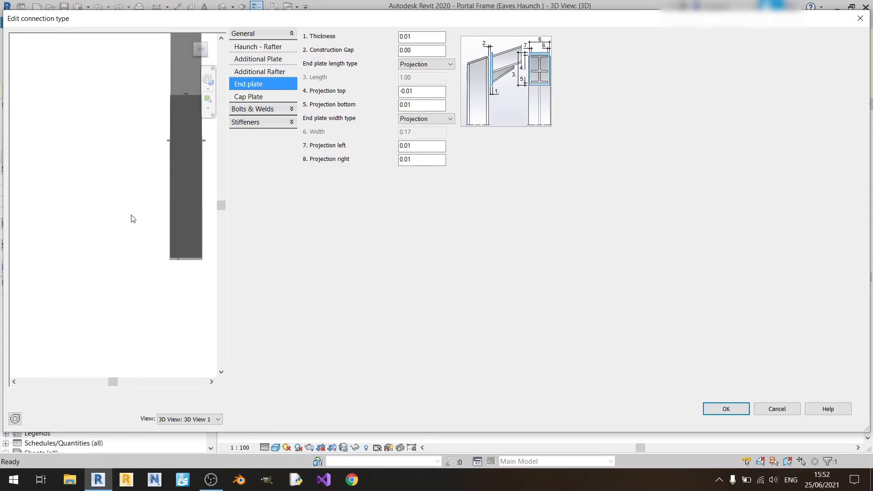
double_click(430, 146)
text(0)
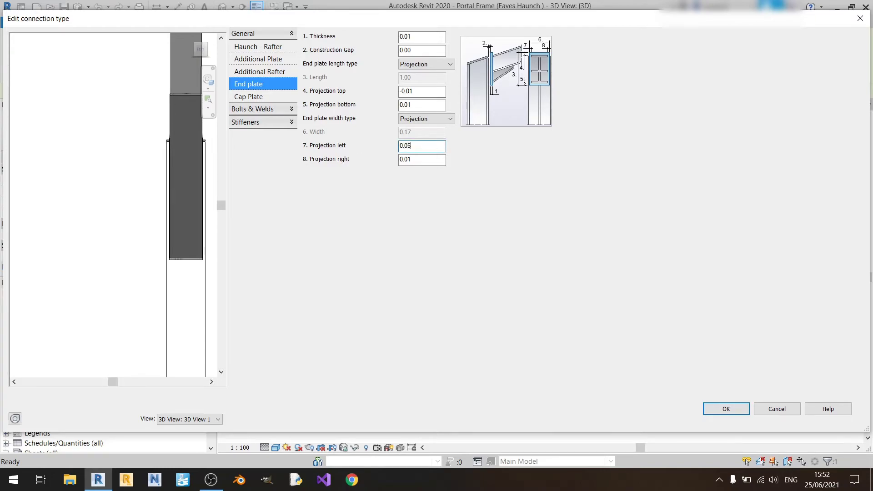
key(Return)
key(Tab)
text(0)
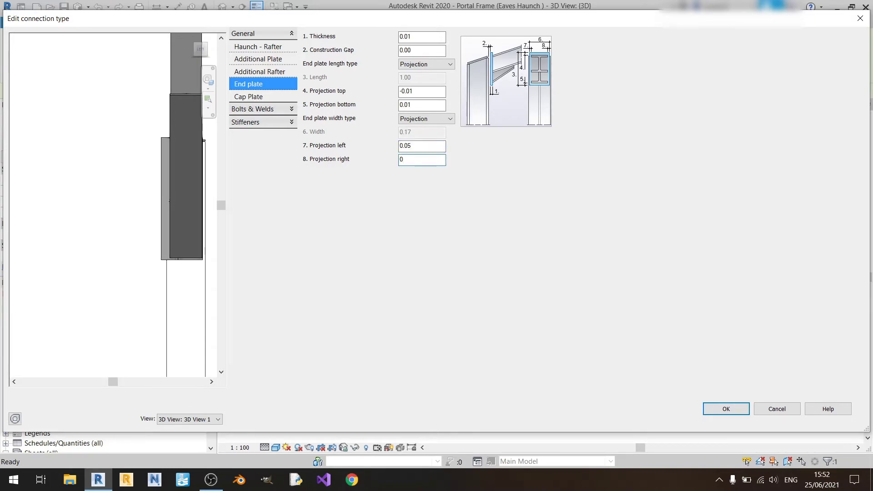
text(.05)
key(Return)
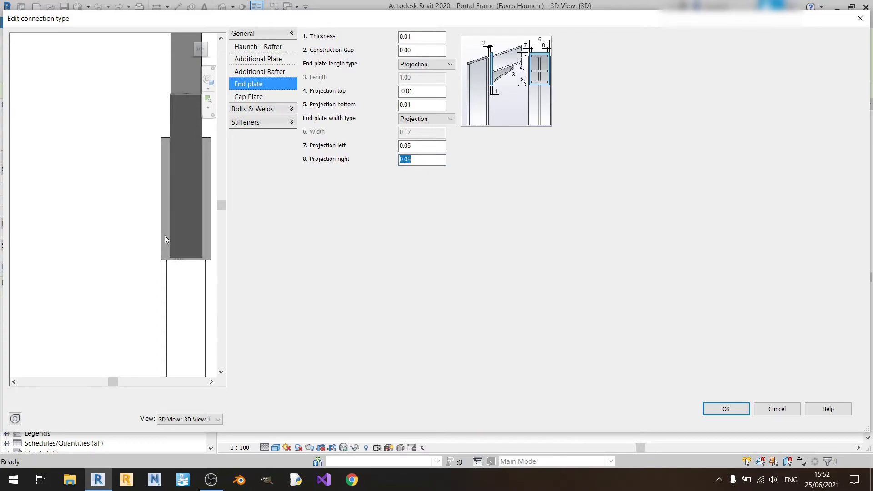
Inspect the widened end plate against the column from an oblique angle and re-enter its projection.
scroll(163, 198, down, 3)
shift+middle_drag(162, 193, 129, 160)
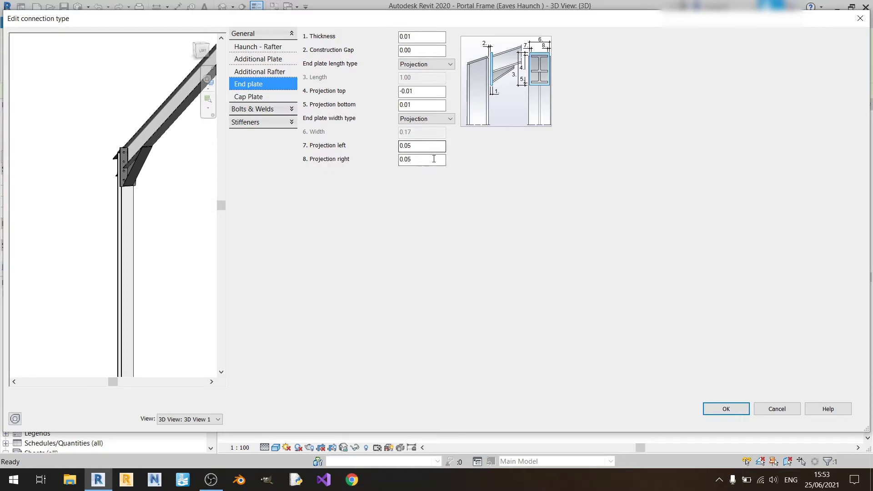
scroll(99, 164, up, 3)
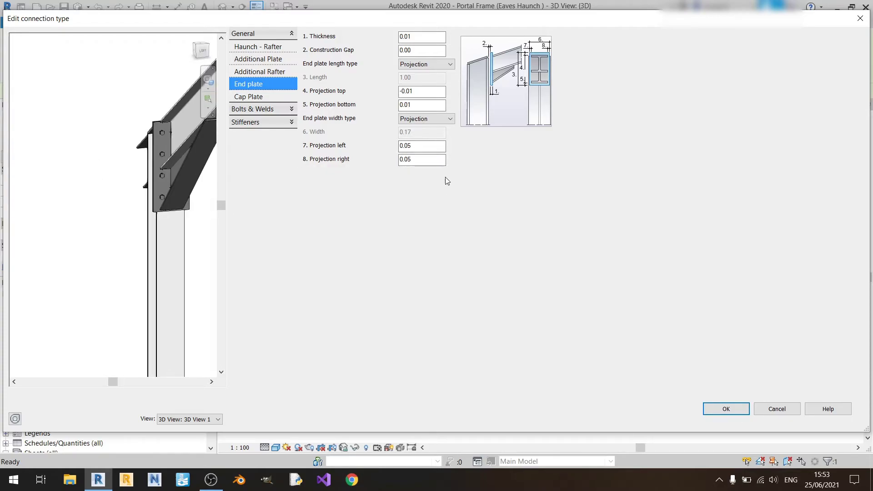
click(344, 150)
text(0)
Open the Cap Plate settings, try the cap plate type None and restore Full.
click(248, 97)
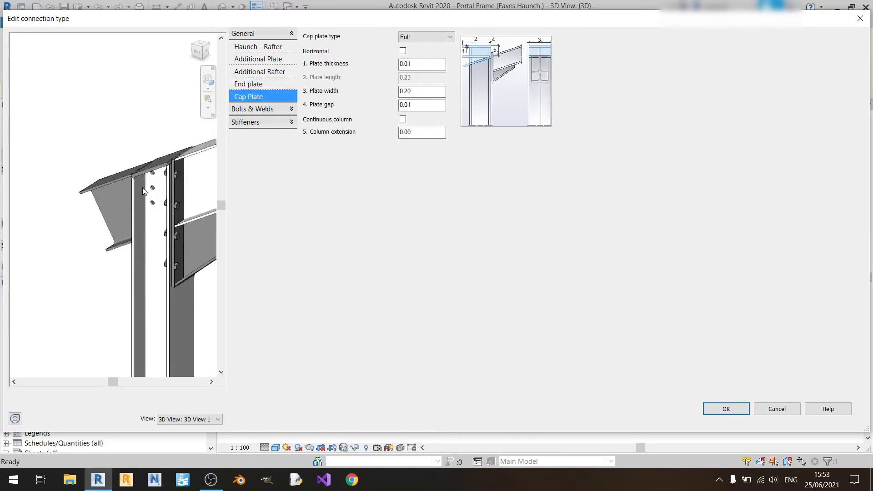
click(424, 38)
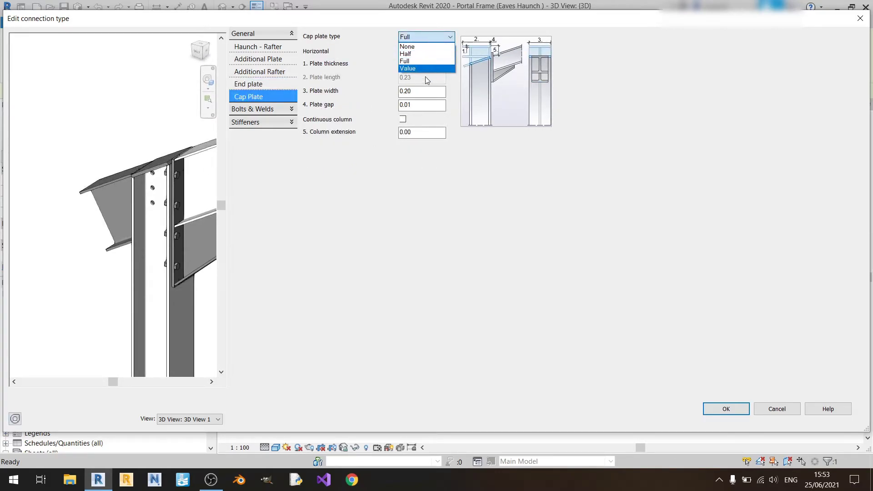
click(425, 46)
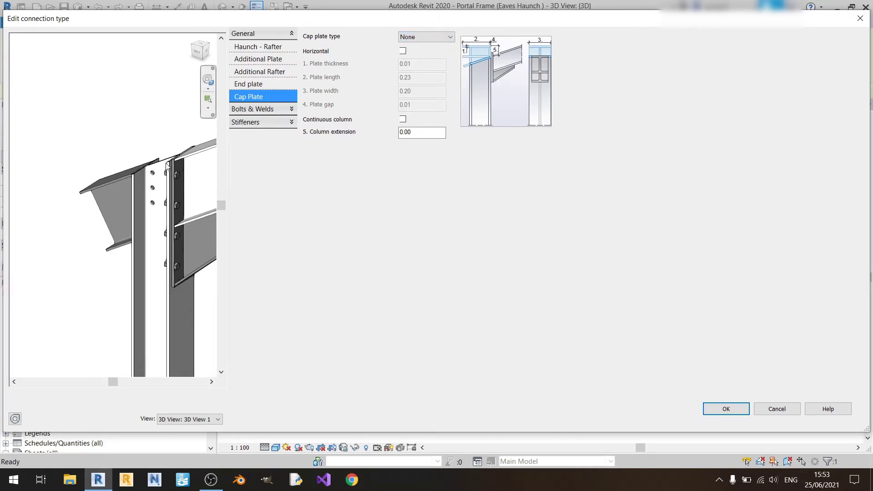
click(439, 36)
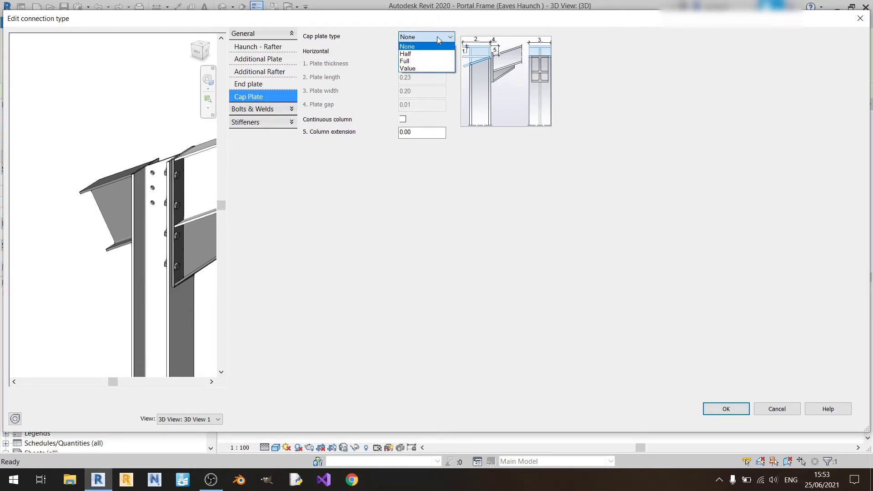
click(434, 60)
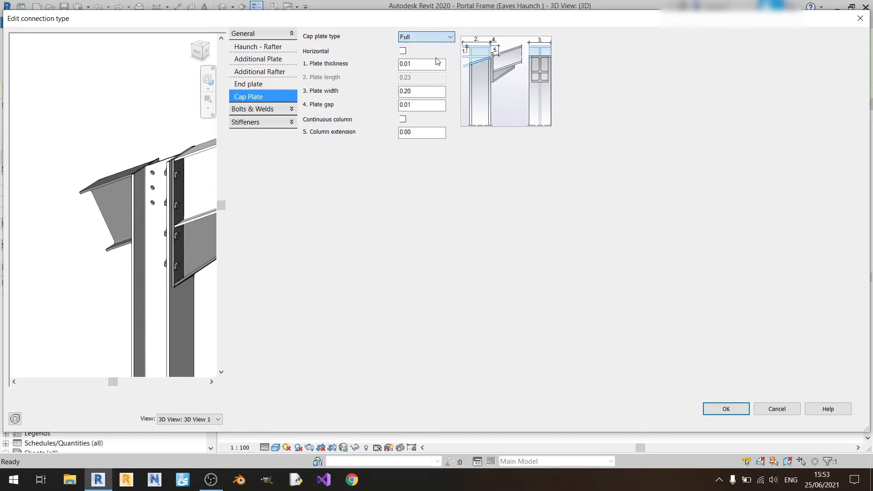
Try the cap plate types Half and Value, and restore Full.
click(437, 38)
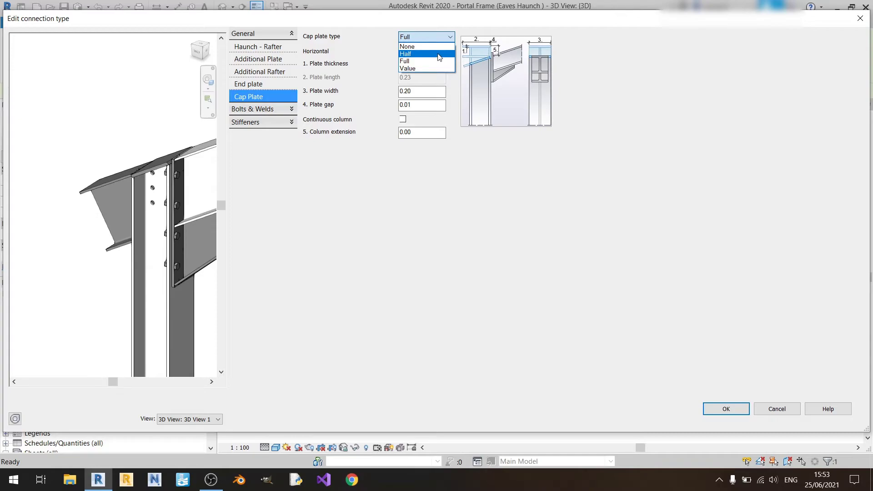
click(437, 54)
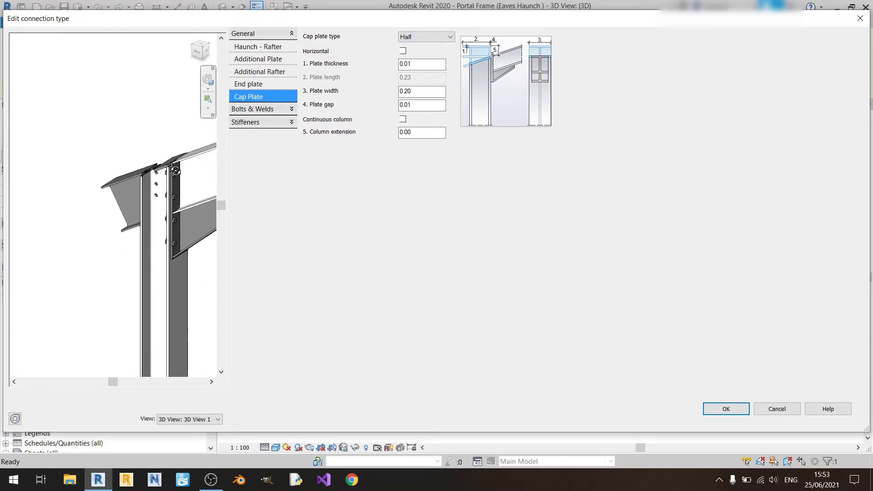
click(425, 37)
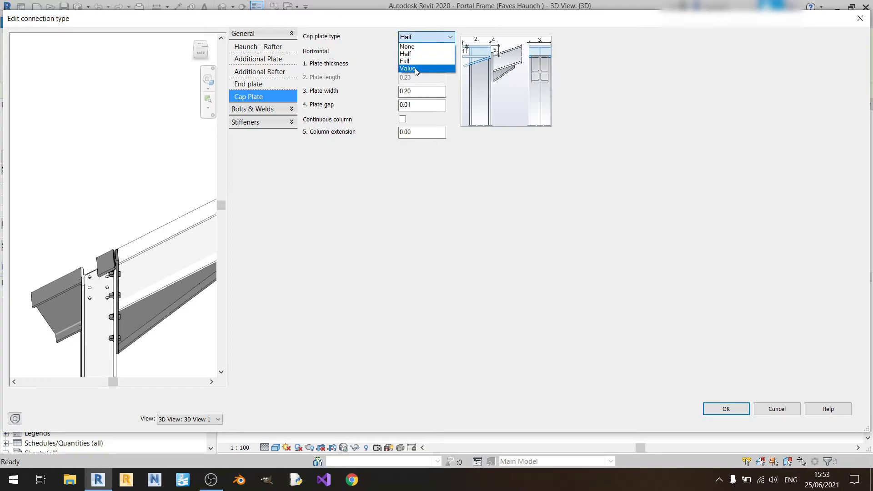
click(415, 68)
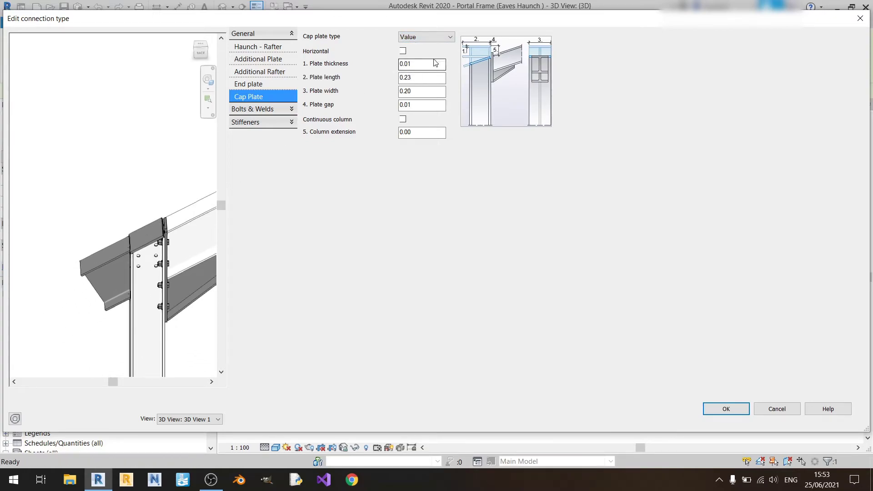
click(412, 61)
click(430, 33)
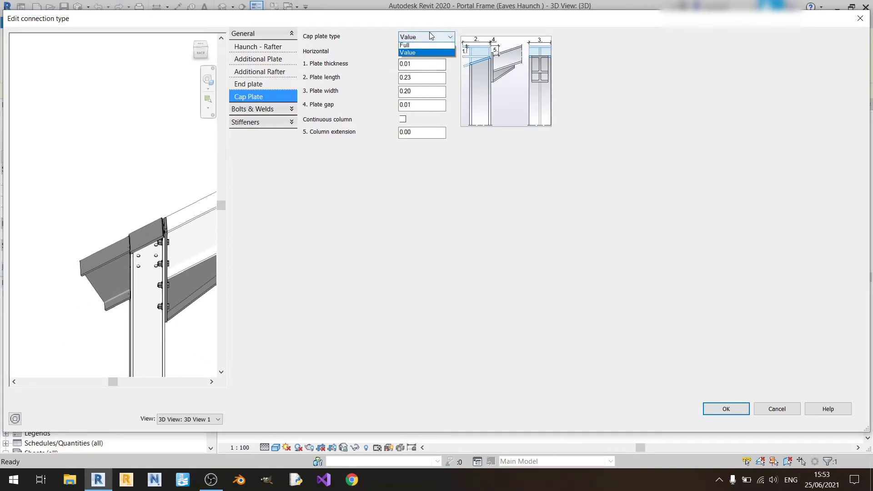
click(414, 60)
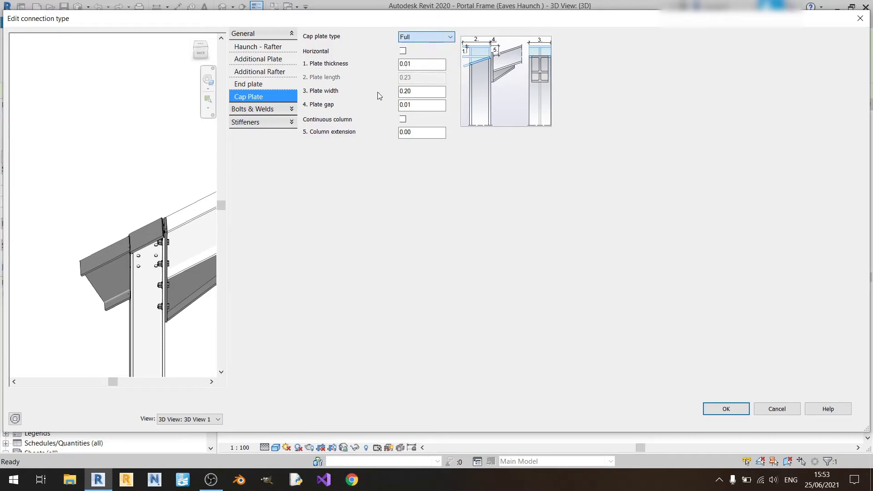
Try a cap plate width of 0.4 and restore it to 0.2.
double_click(432, 92)
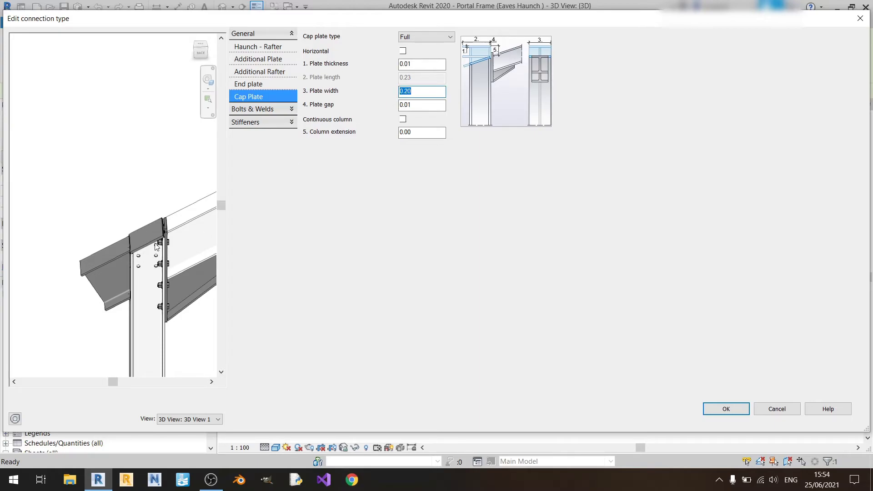
text(0.4)
key(Return)
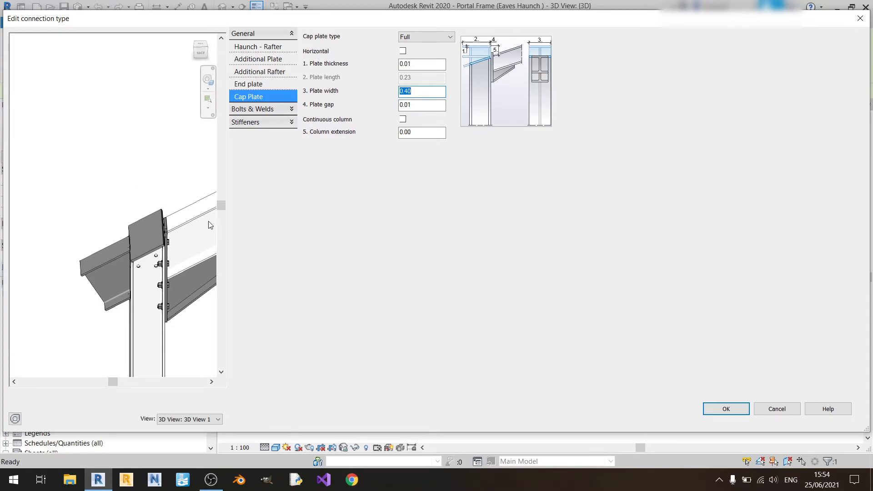
text(0.2)
key(Return)
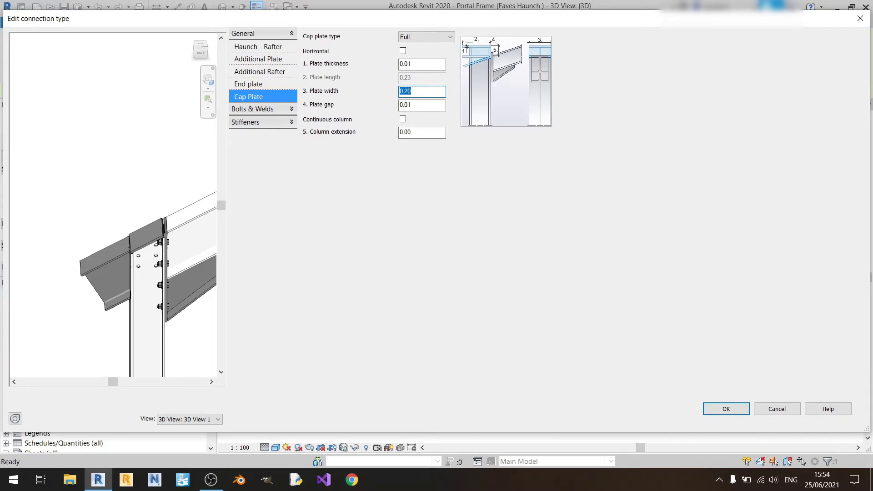
Examine the gap between the cap plate and the end plate in a close-up side view.
scroll(124, 255, up, 3)
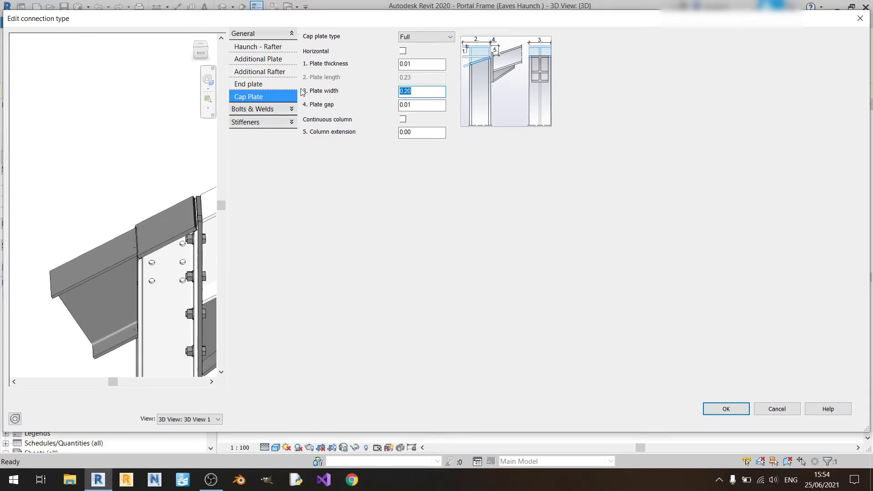
click(200, 55)
scroll(117, 186, up, 3)
scroll(109, 174, up, 5)
scroll(162, 229, up, 3)
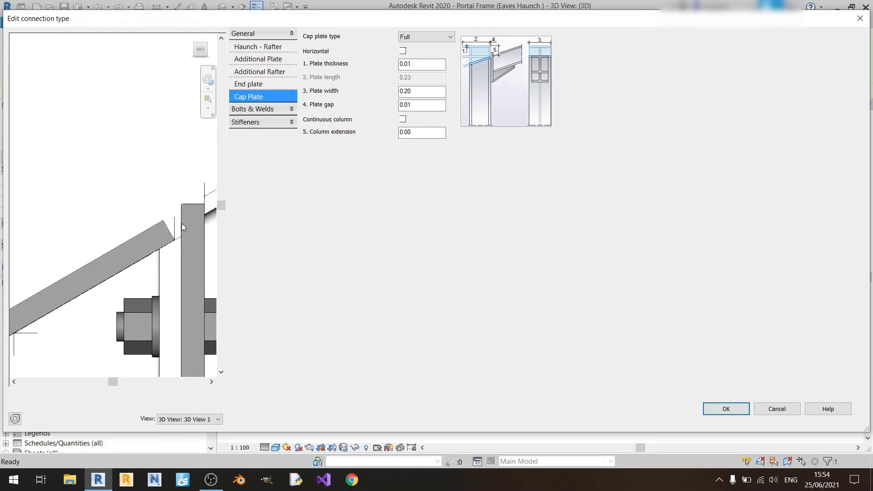
Open the Bolts settings under Bolts & Welds and set the bolt type to EN 14399-3.
click(291, 109)
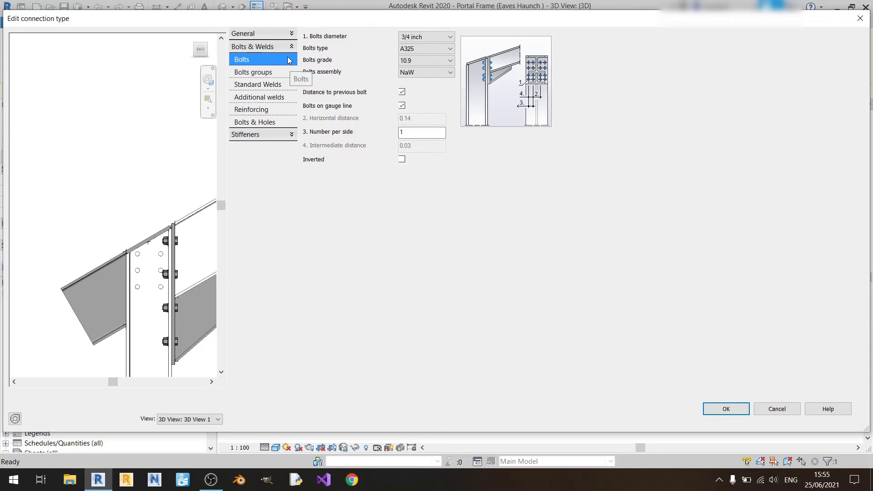
click(421, 48)
click(405, 120)
scroll(415, 174, down, 10)
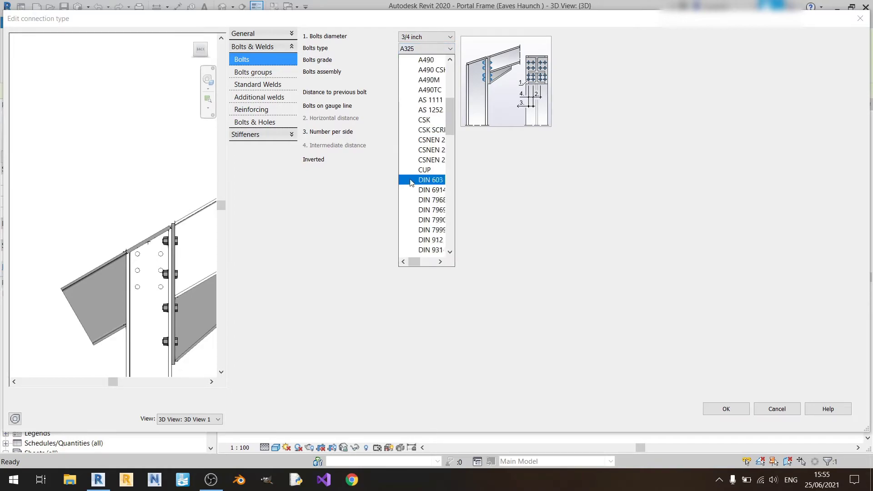
drag(413, 260, 414, 262)
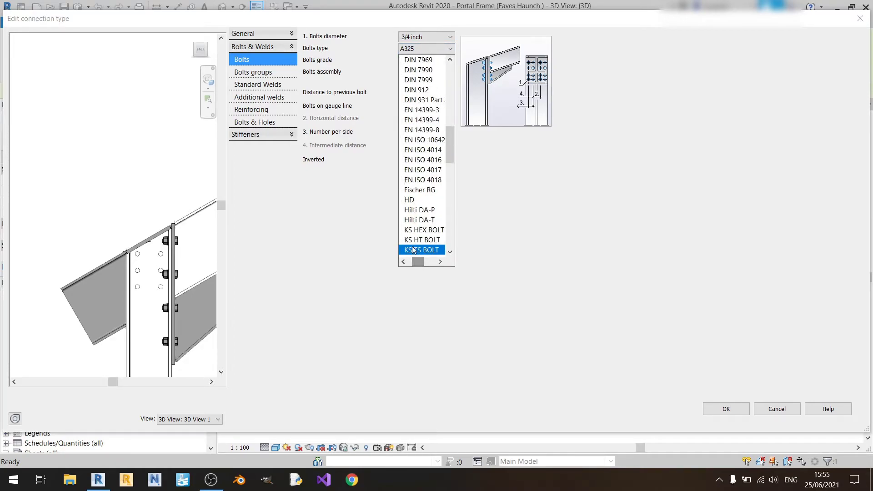
click(435, 110)
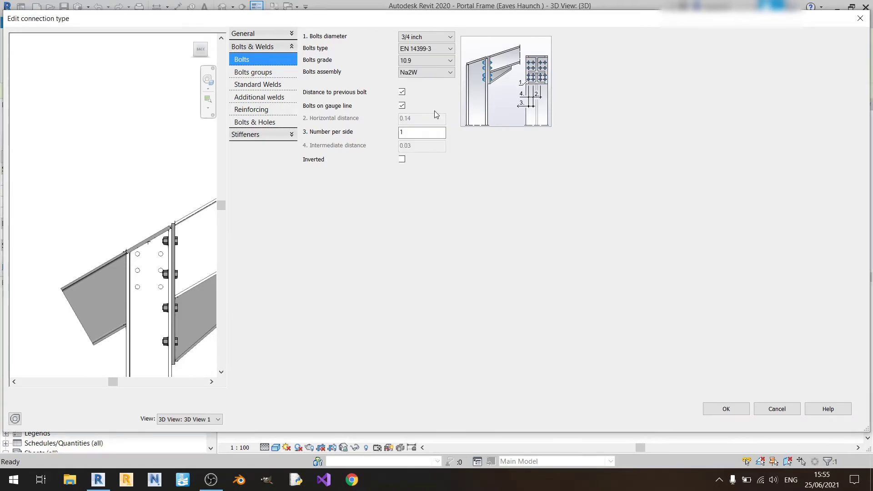
Set the bolt diameter to 20.00 mm and the bolt grade to 8.8.
click(423, 37)
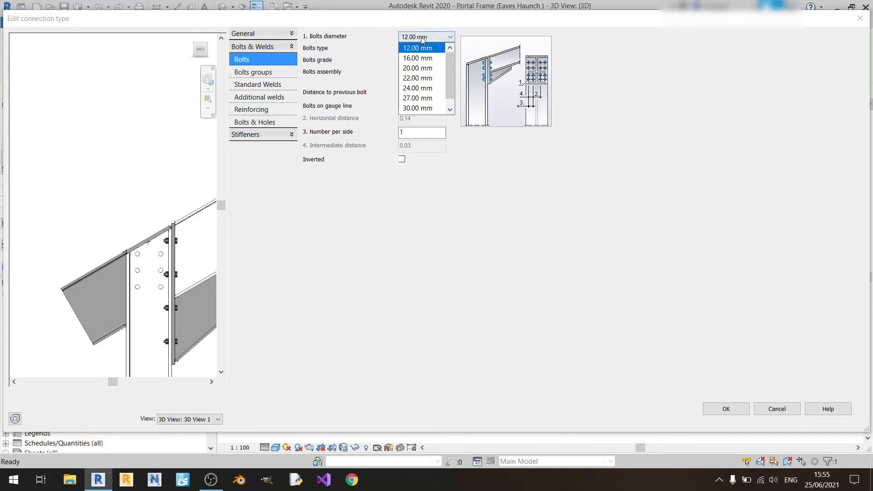
click(424, 68)
click(425, 60)
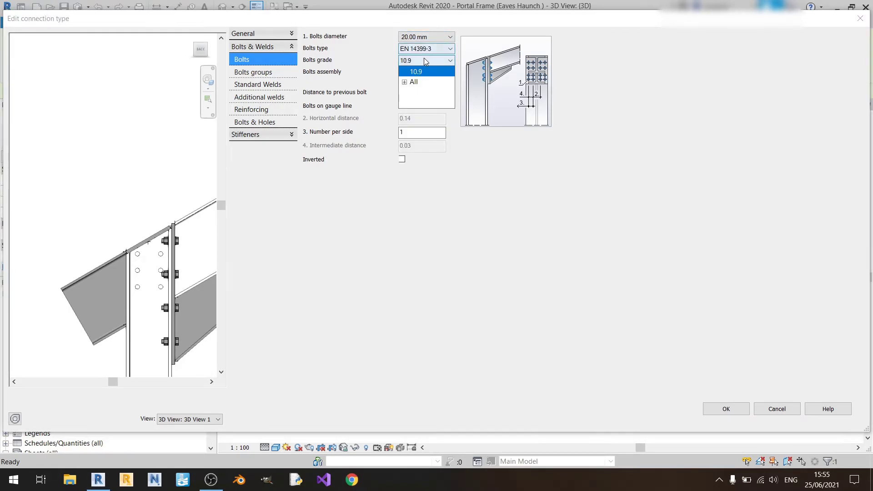
click(419, 93)
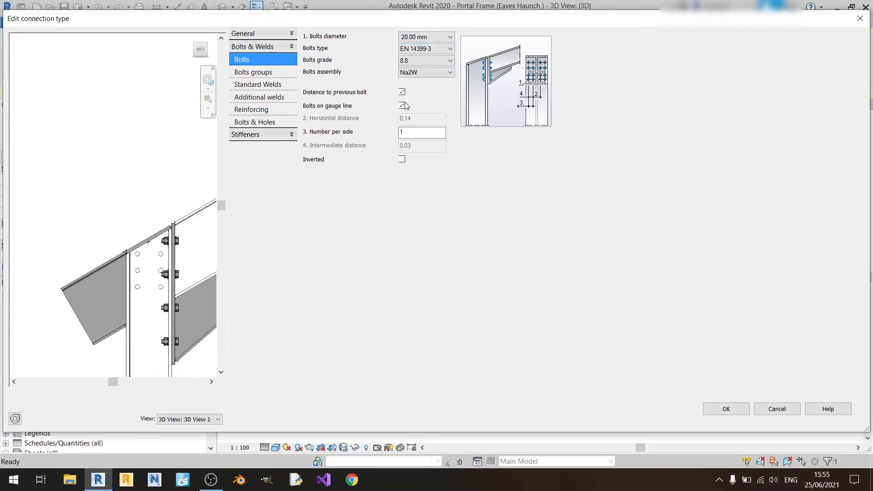
Toggle Distance to previous bolt and restore it, and turn off Bolts on gauge line for manual horizontal spacing.
click(402, 105)
shift+middle_drag(152, 248, 134, 264)
shift+middle_drag(204, 214, 52, 215)
scroll(137, 210, up, 5)
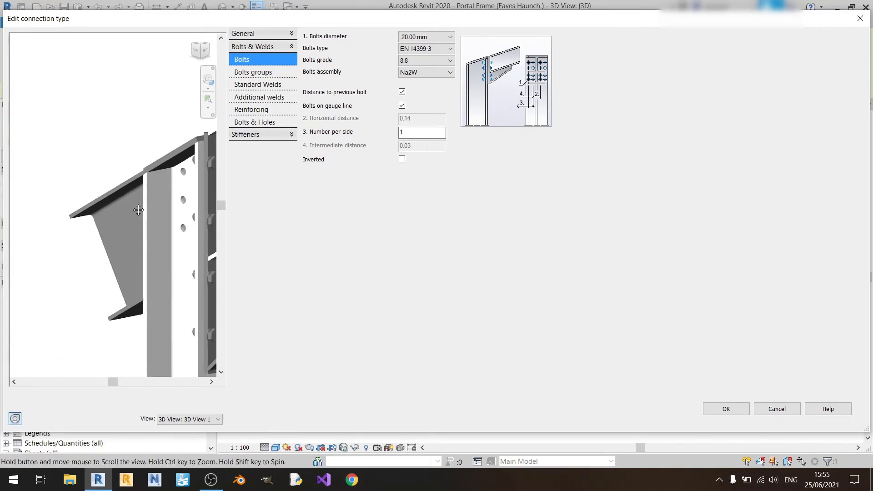
scroll(133, 203, up, 2)
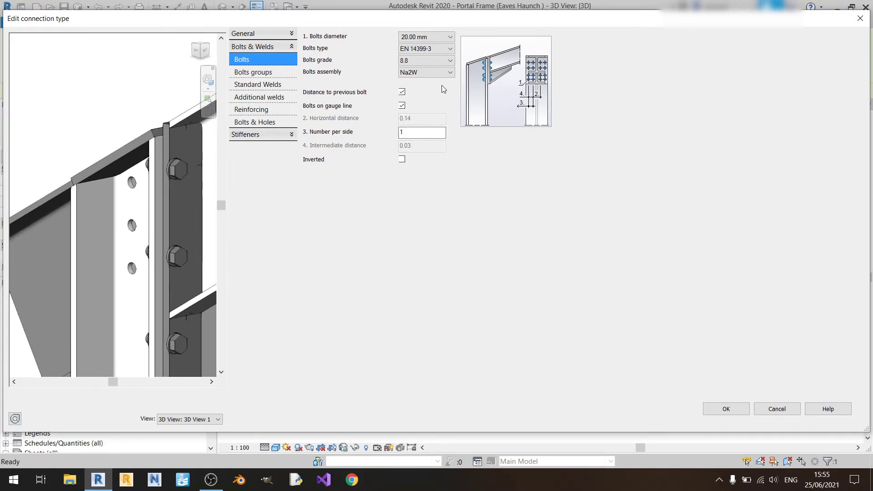
click(402, 92)
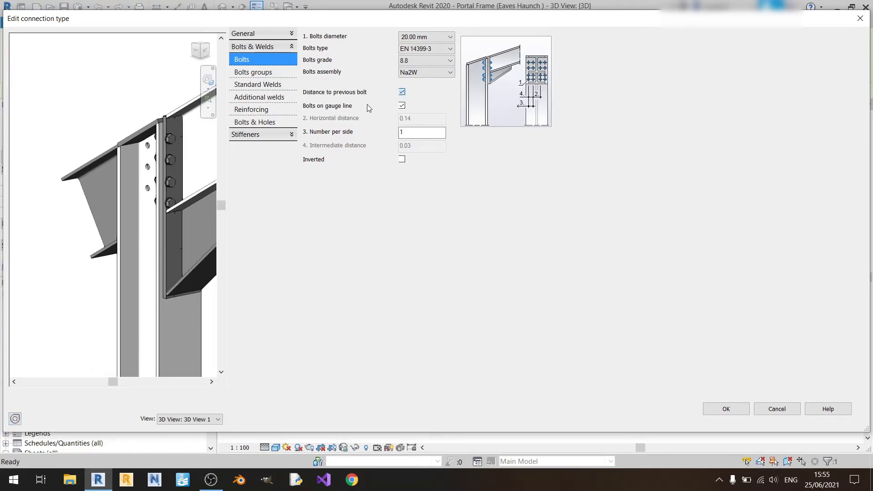
click(403, 92)
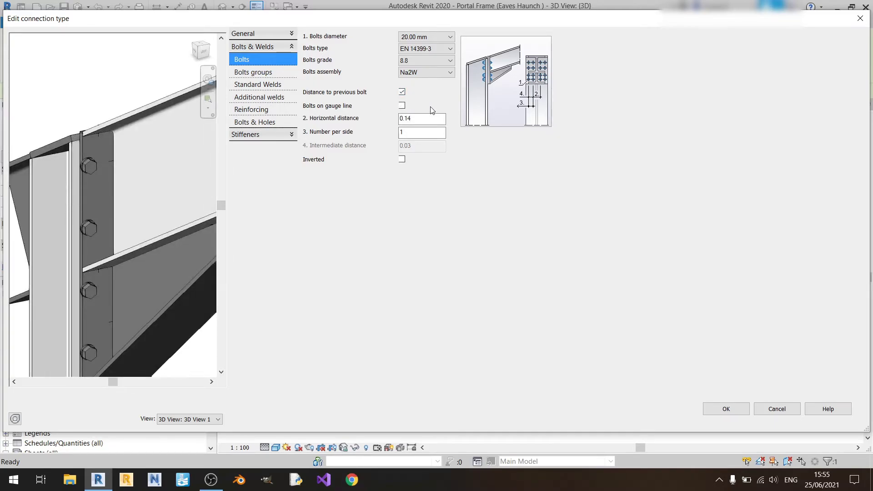
Set the horizontal distance between the end plate bolts to 0.08.
double_click(429, 119)
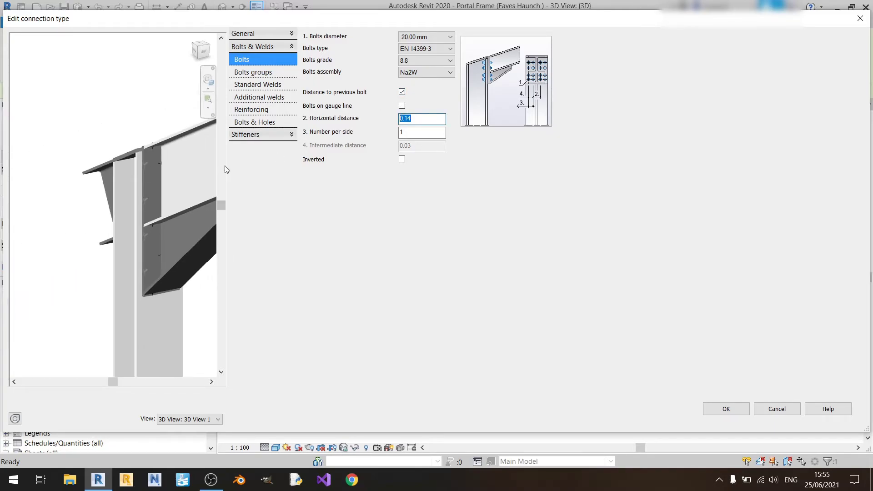
scroll(85, 174, up, 3)
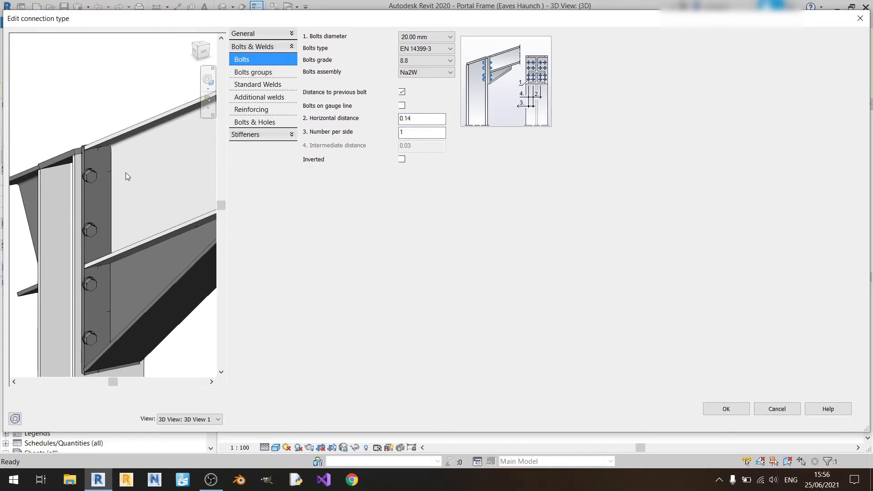
click(401, 119)
scroll(91, 182, up, 2)
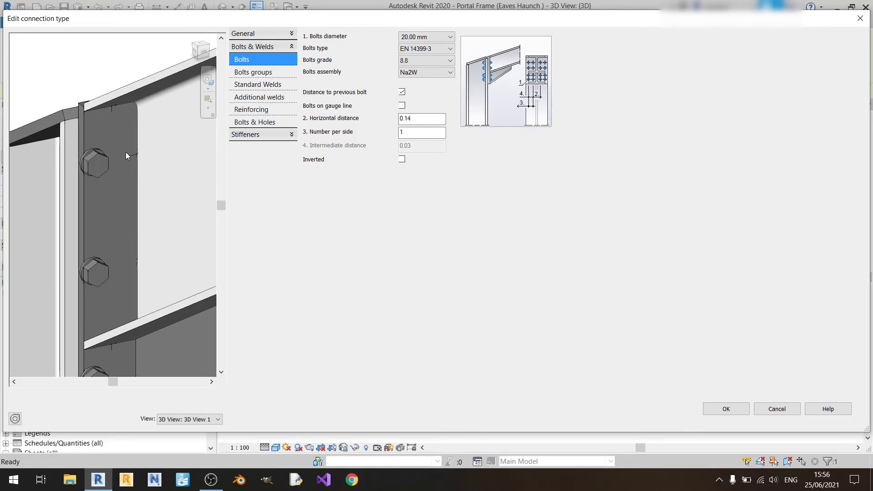
scroll(126, 156, down, 2)
drag(411, 118, 380, 120)
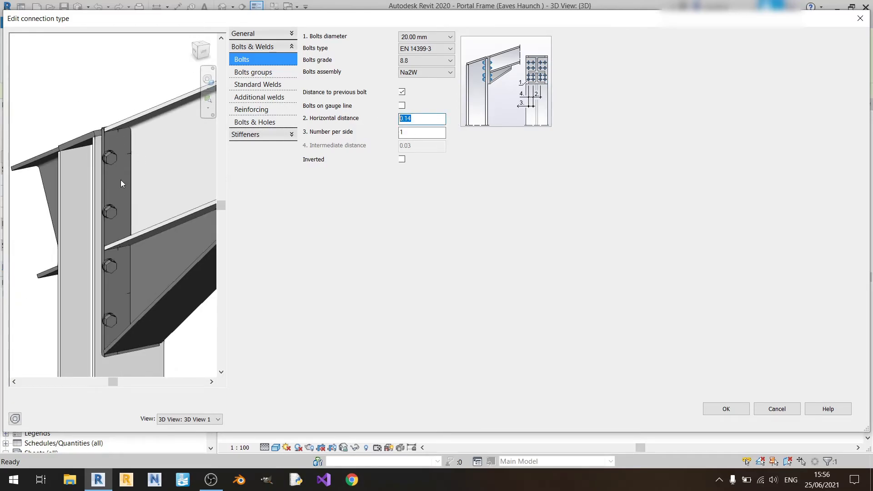
scroll(151, 152, down, 2)
text(0)
scroll(157, 146, up, 2)
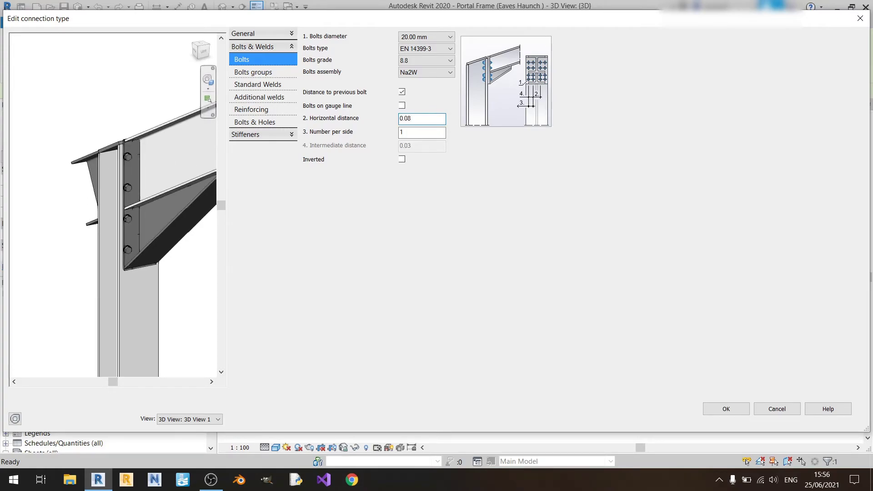
scroll(125, 153, up, 5)
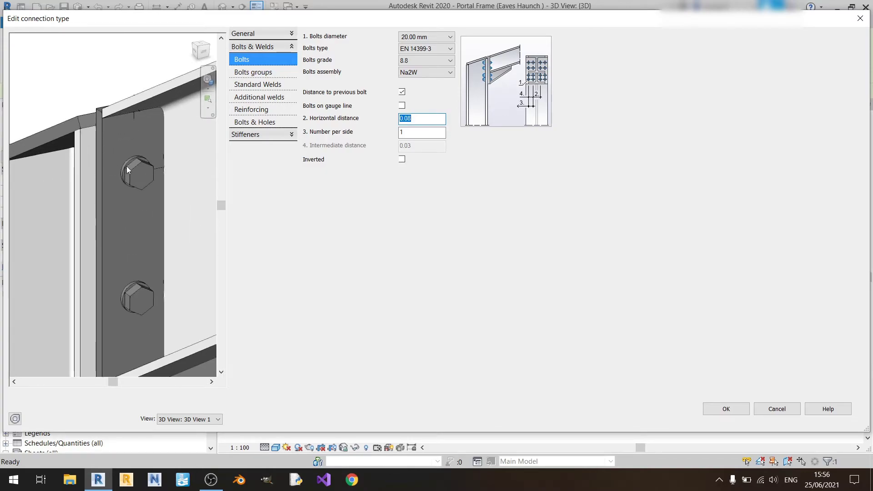
Set the number of bolts per side to 2 and inspect the doubled bolts on the end plate.
shift+middle_drag(148, 166, 131, 197)
scroll(131, 201, down, 3)
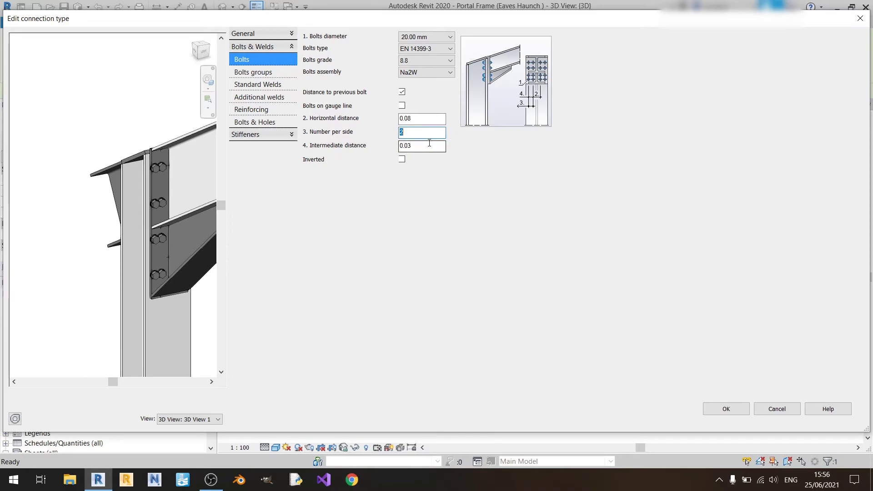
scroll(195, 160, up, 3)
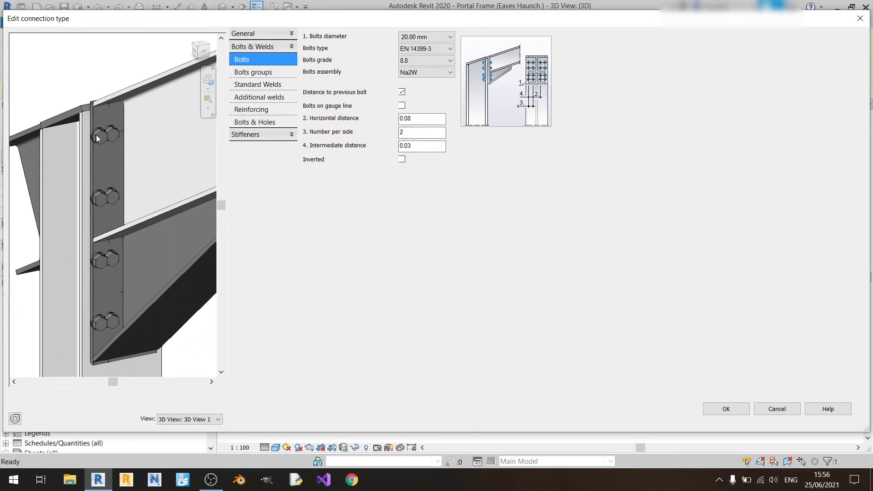
shift+middle_drag(103, 122, 86, 273)
shift+middle_drag(94, 285, 162, 226)
scroll(162, 226, up, 3)
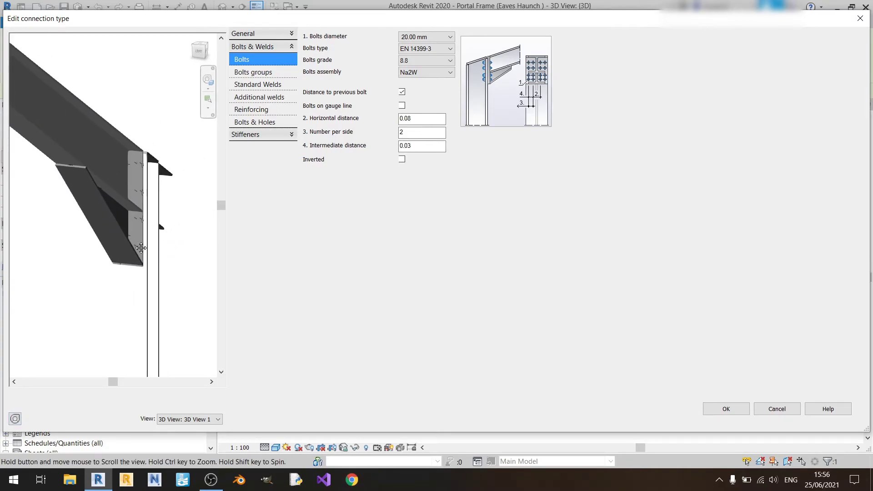
Set the intermediate distance between the bolts on each side to 1.00.
double_click(404, 145)
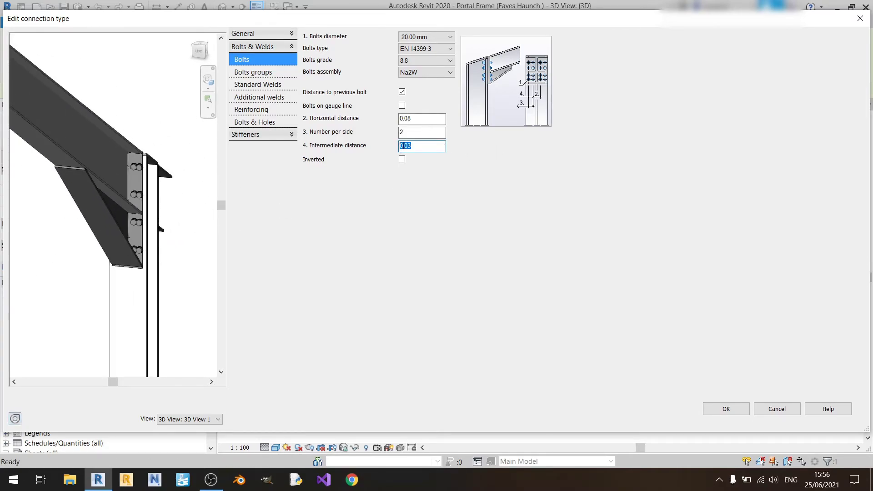
text(1)
key(Return)
scroll(174, 211, down, 3)
scroll(164, 204, down, 4)
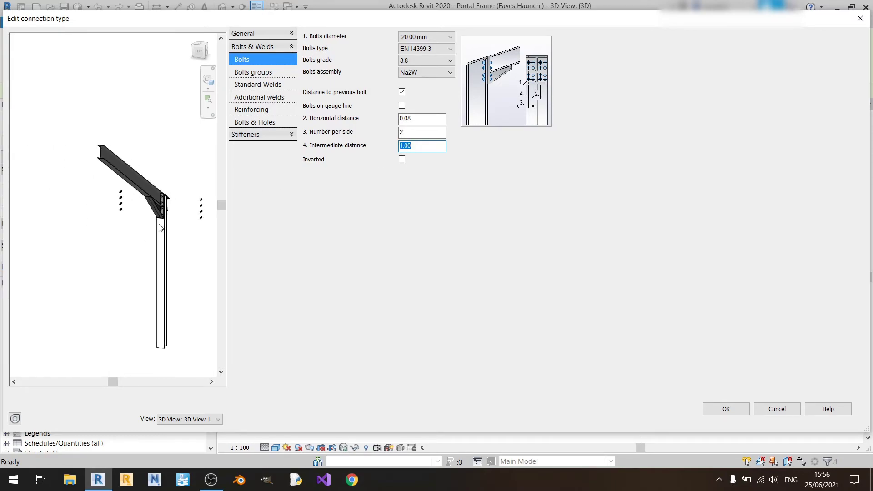
middle_drag(169, 215, 137, 231)
click(439, 145)
double_click(439, 145)
text(1.00)
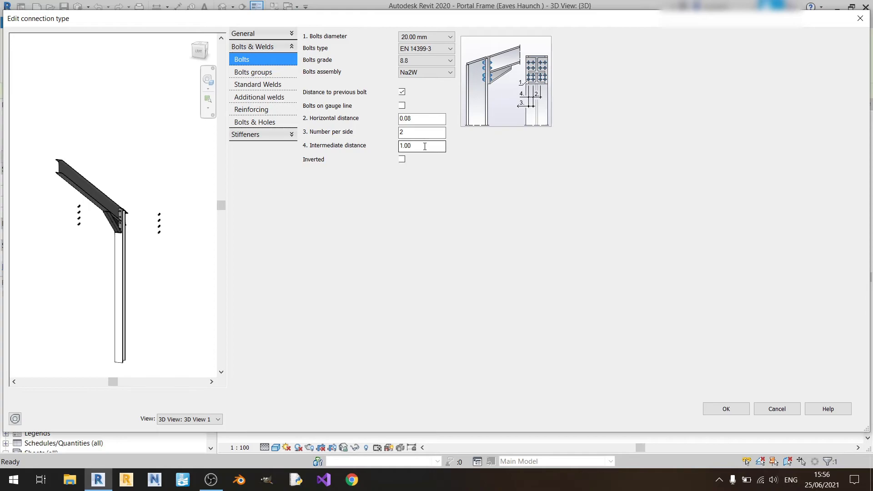
key(Return)
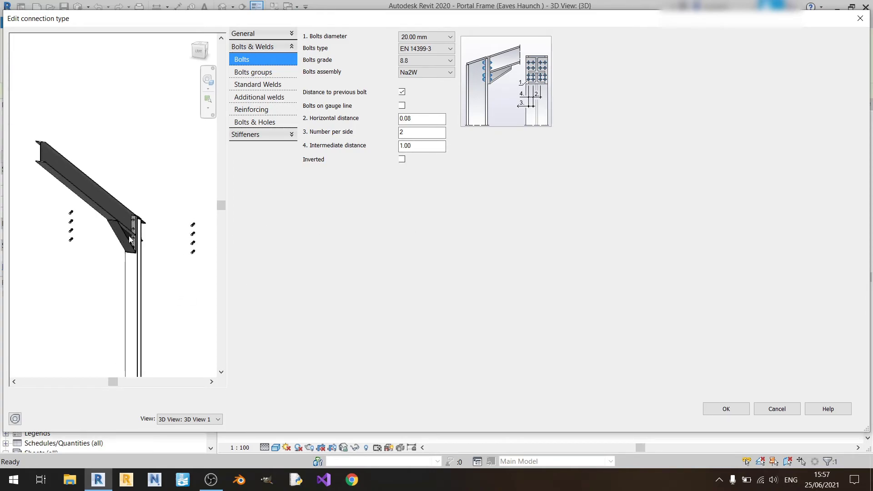
Set the number of bolts per side back to 1.
double_click(420, 132)
text(1)
click(254, 74)
Try the Inverted option in a close-up of the end plate bolts and turn it off again.
shift+middle_drag(96, 232, 83, 207)
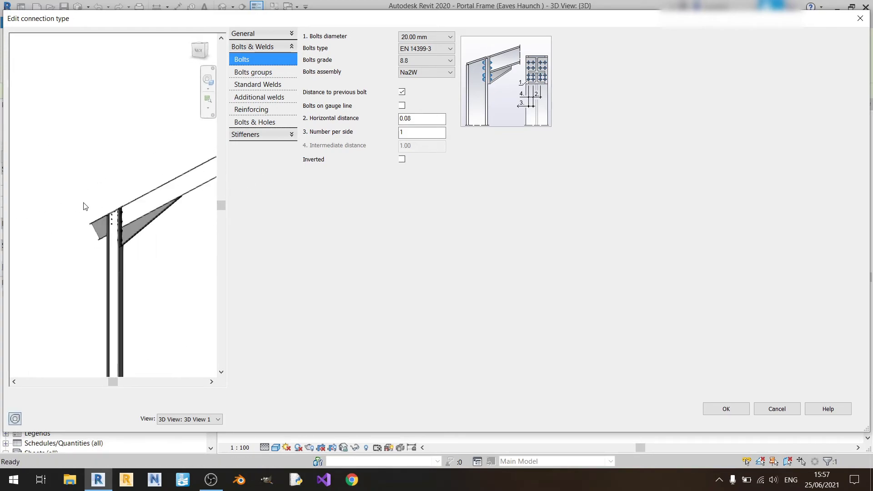
scroll(156, 223, up, 10)
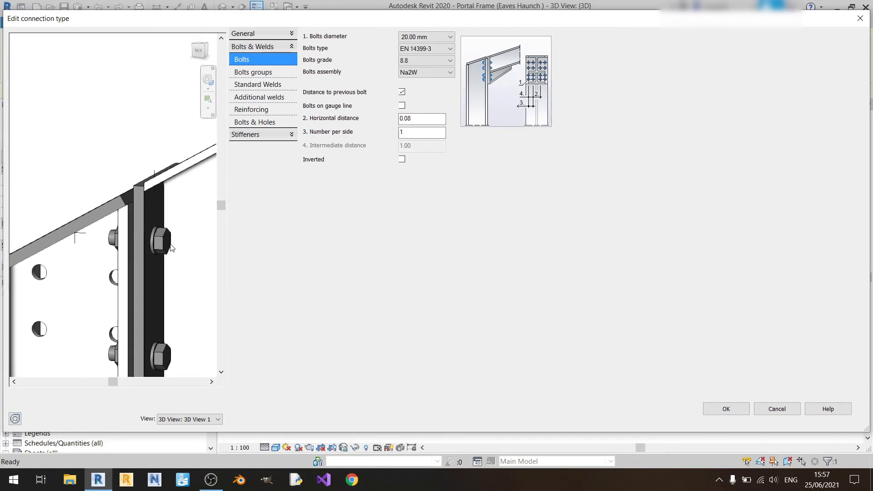
click(402, 159)
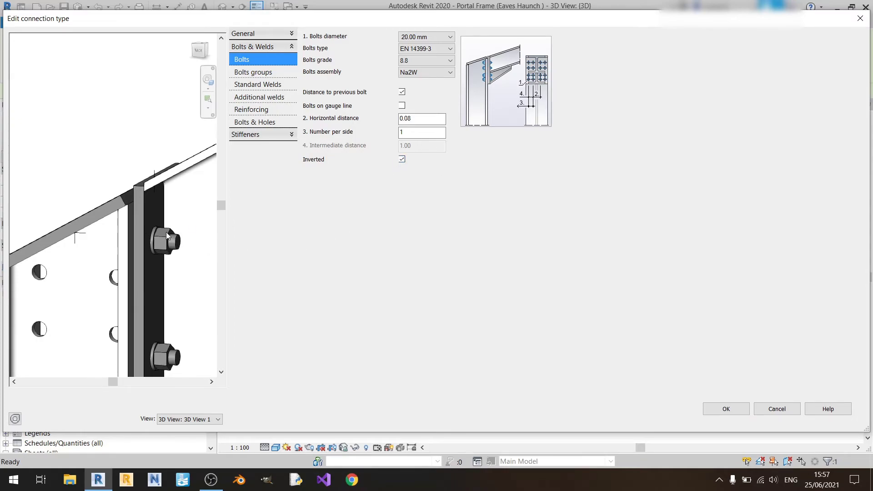
scroll(164, 245, down, 3)
shift+middle_drag(165, 246, 119, 275)
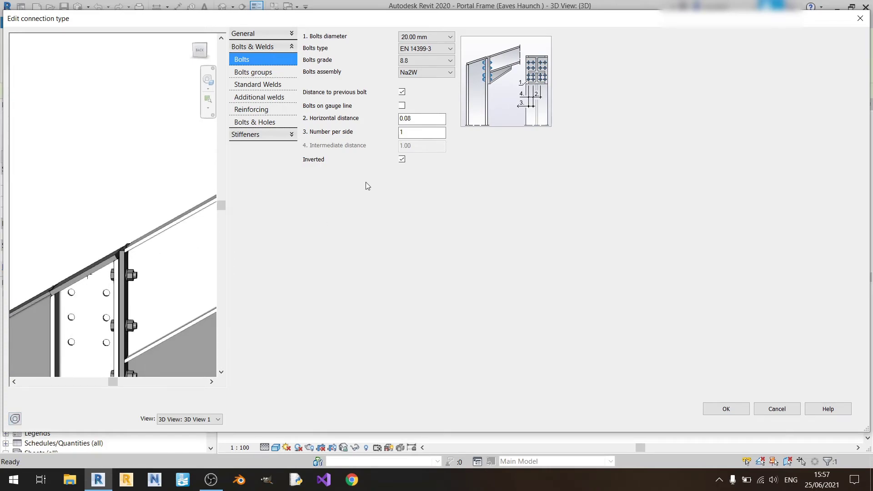
click(402, 160)
Open the Bolts groups settings and set the Group 1 start distance to 0.10.
click(259, 73)
scroll(191, 141, down, 3)
shift+middle_drag(191, 141, 136, 205)
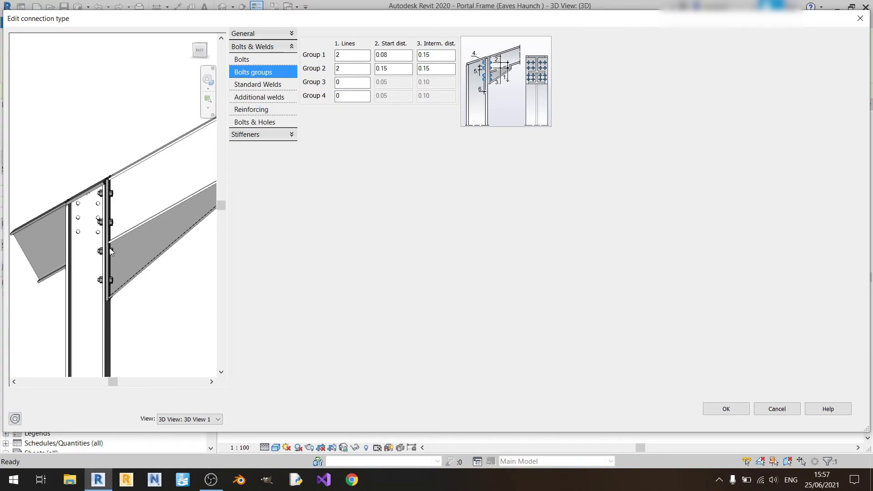
click(406, 54)
text(0.)
key(Return)
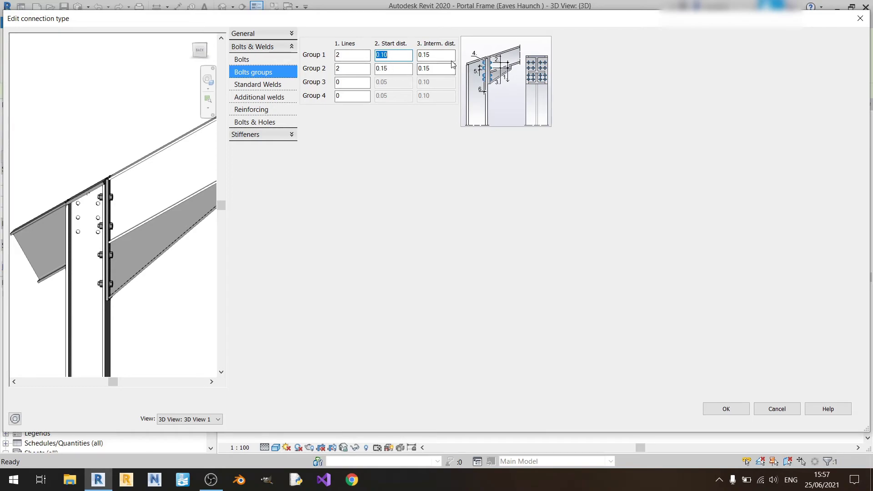
Set the Group 1 intermediate distance to 0.10.
double_click(443, 59)
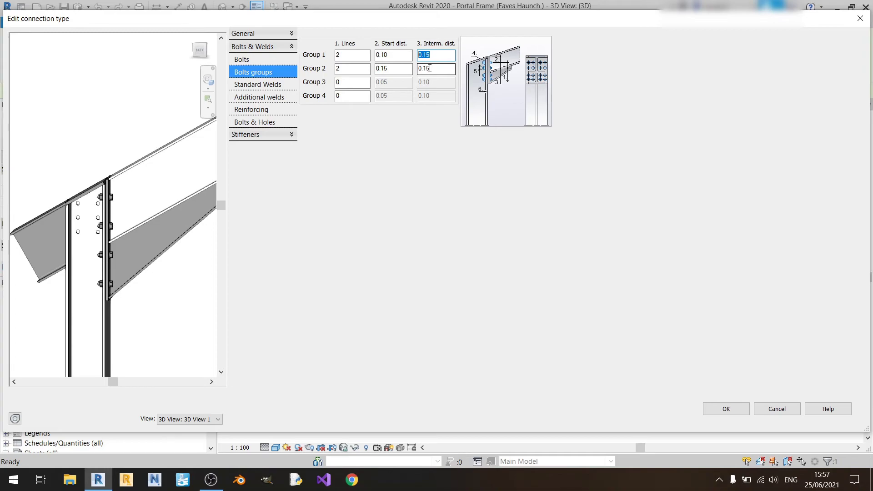
text(0)
key(Return)
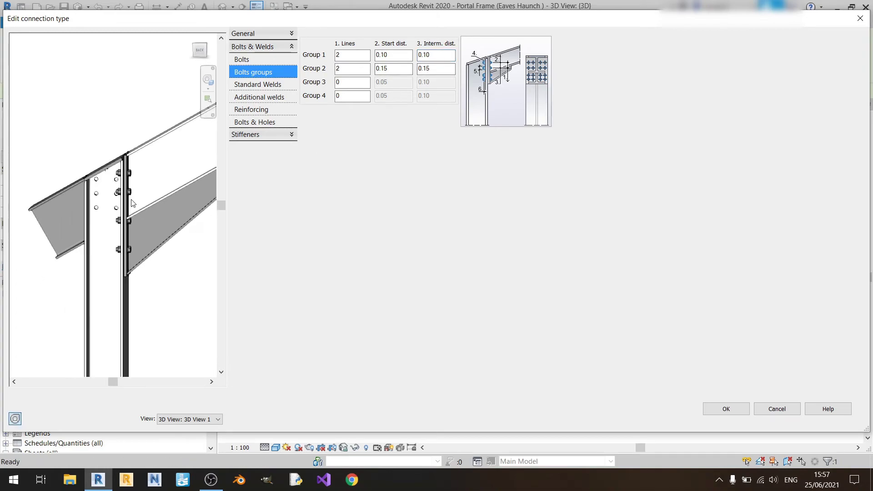
scroll(132, 203, up, 2)
Set the Group 2 start distance to 0.20 and inspect the lower bolts against the haunch.
double_click(387, 68)
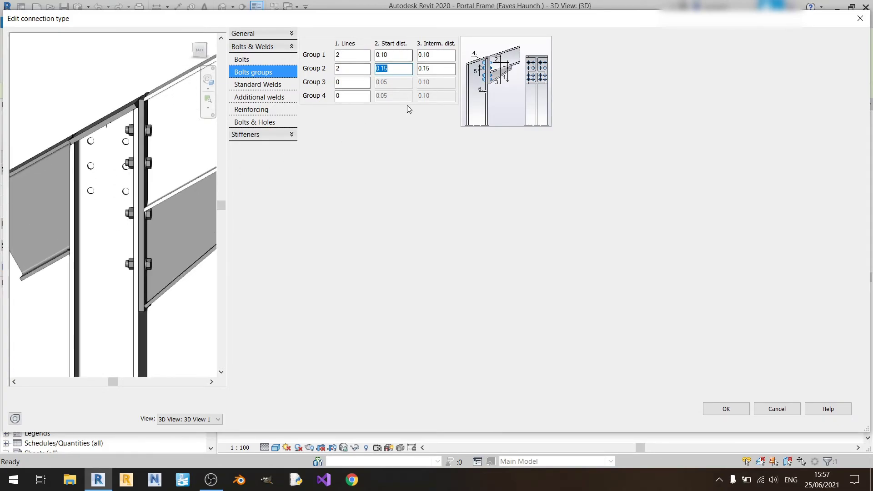
text(0.2)
key(Return)
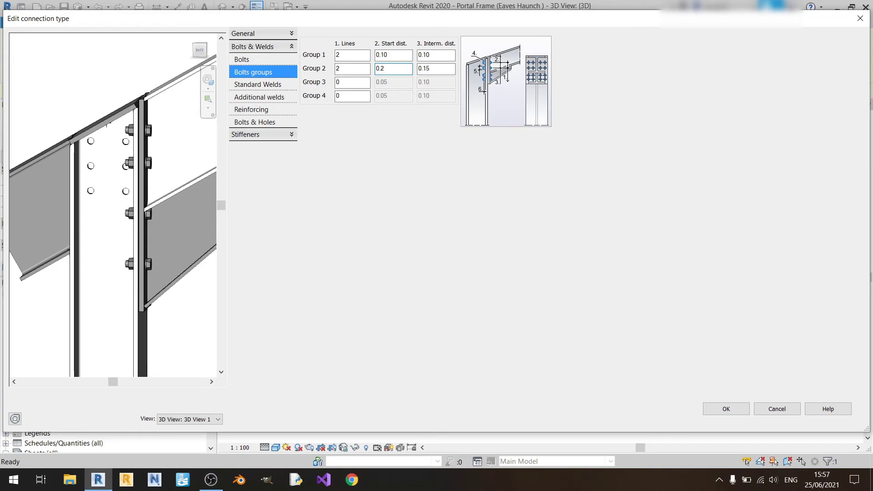
scroll(135, 299, up, 4)
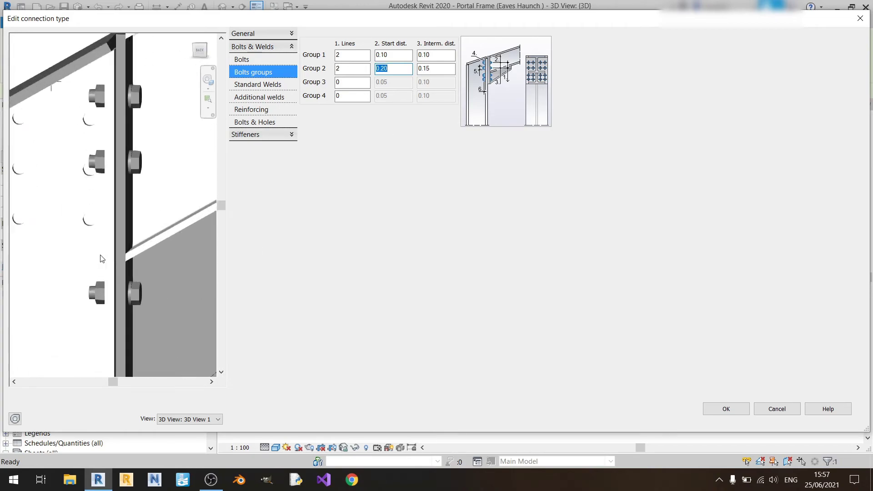
scroll(124, 255, down, 3)
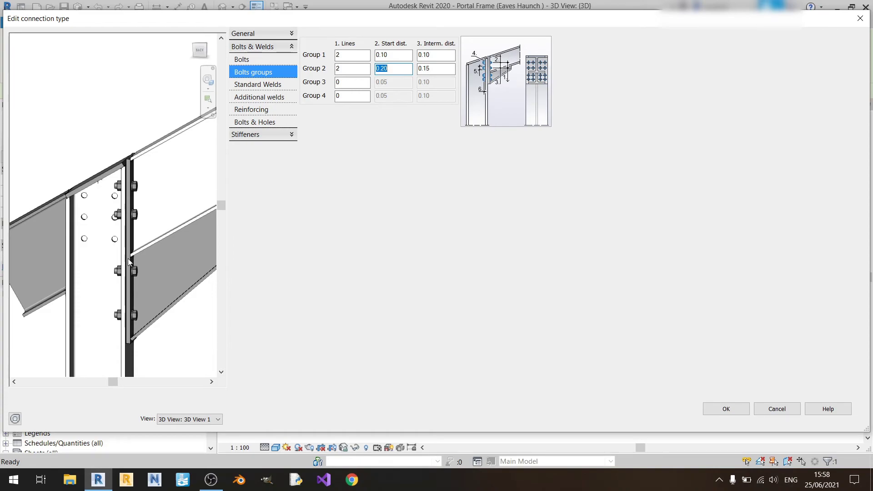
scroll(128, 260, down, 3)
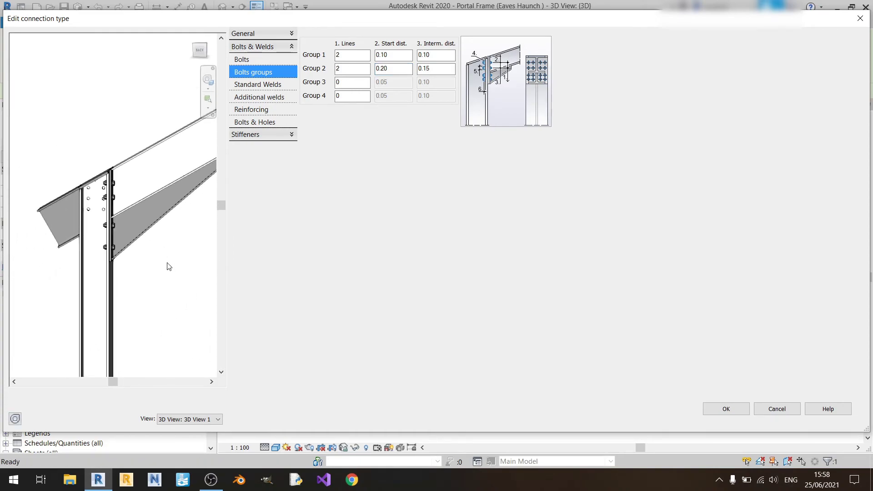
Review the Standard Welds and Additional welds settings of the connection.
click(292, 87)
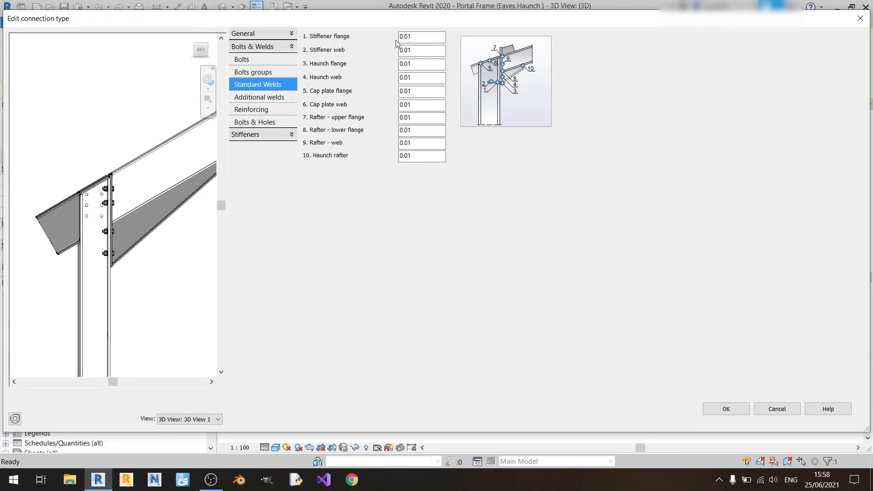
click(277, 97)
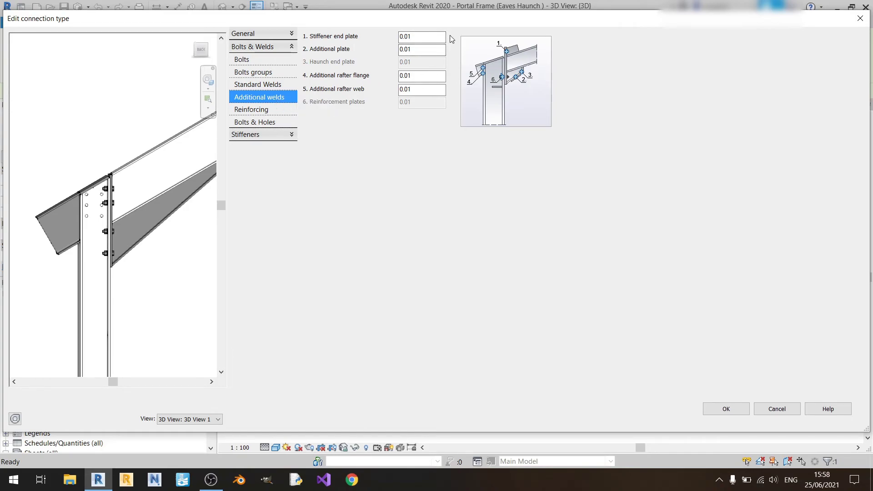
Review the Reinforcing settings of the connection and open the Bolts & Holes settings.
click(280, 110)
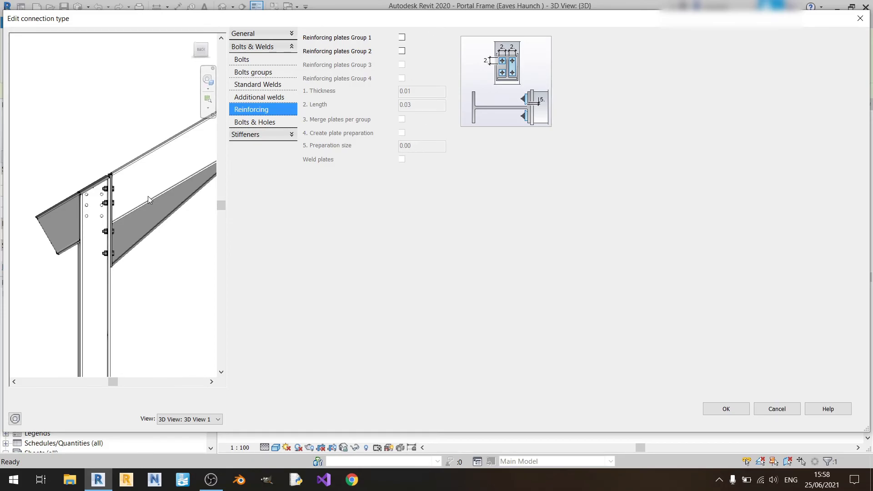
shift+middle_drag(150, 195, 137, 200)
key(Down)
shift+middle_drag(185, 185, 171, 224)
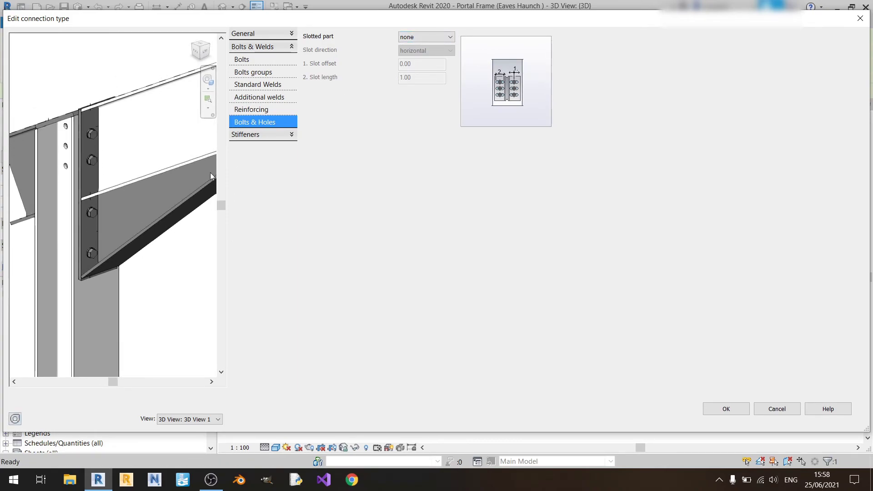
Try slotted holes in the plate only, then restore the slotted part to none.
click(427, 37)
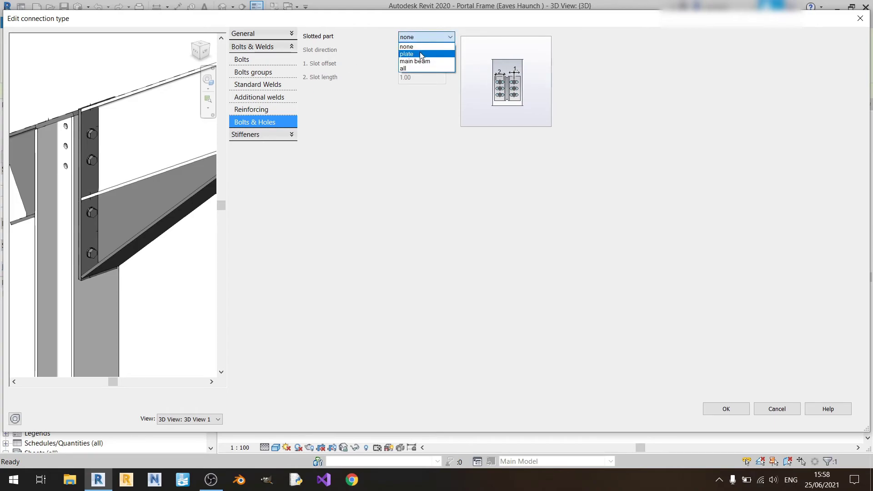
click(421, 53)
drag(431, 80, 381, 86)
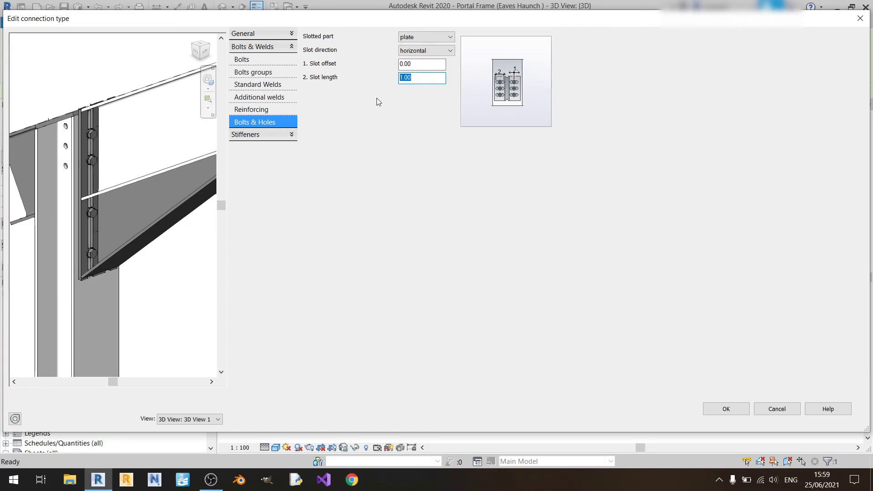
click(440, 38)
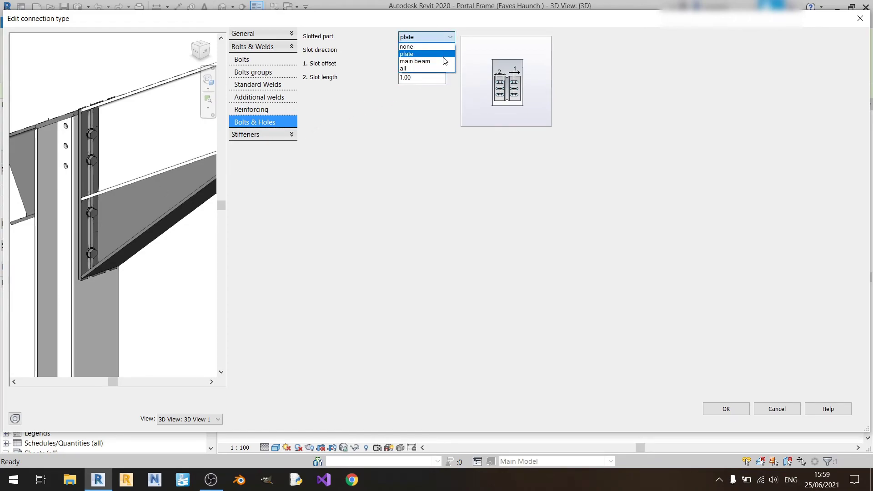
click(435, 46)
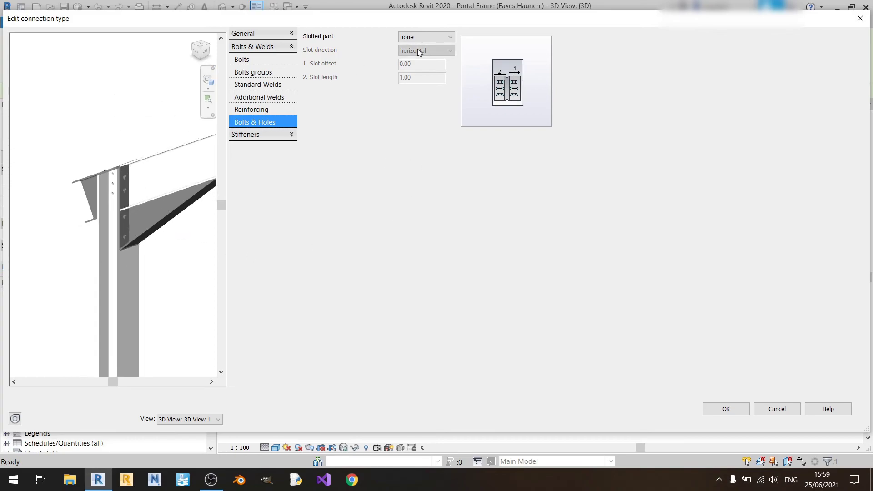
Try slotted holes in all parts, inspect the slots in the column and end plate, and restore the slotted part to none.
click(432, 36)
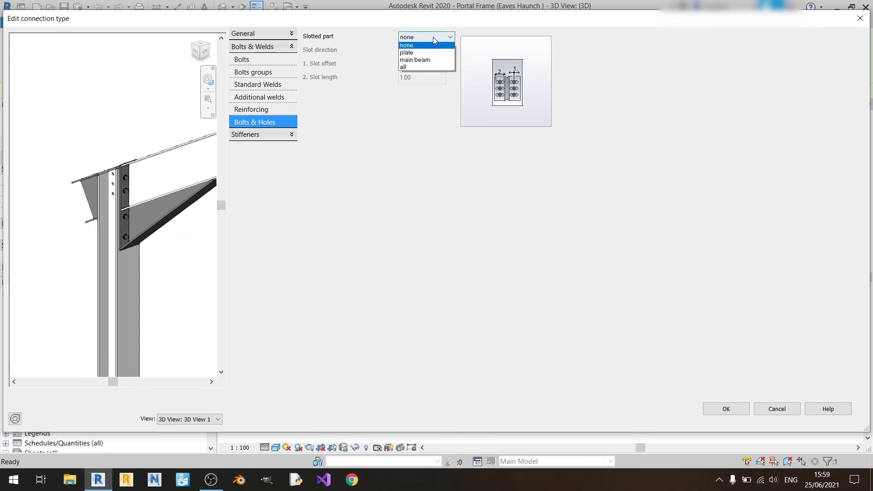
click(428, 69)
middle_drag(177, 269, 134, 201)
scroll(135, 201, up, 3)
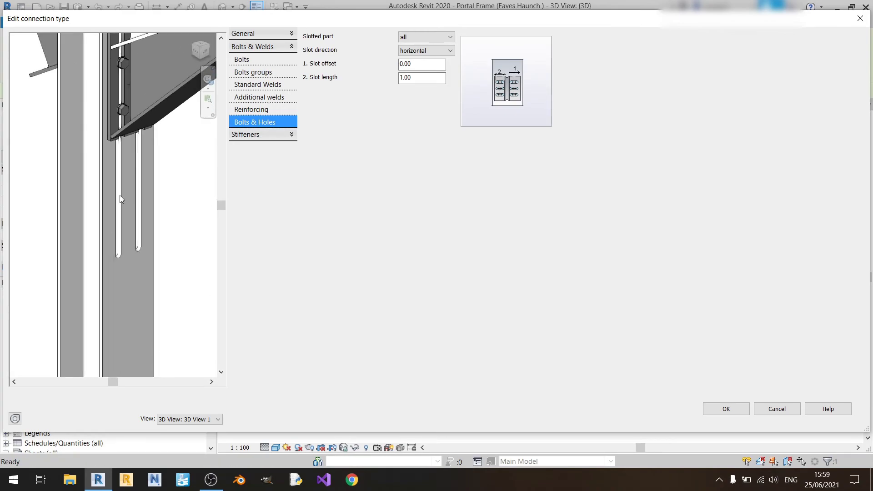
scroll(105, 73, up, 2)
shift+middle_drag(157, 88, 122, 77)
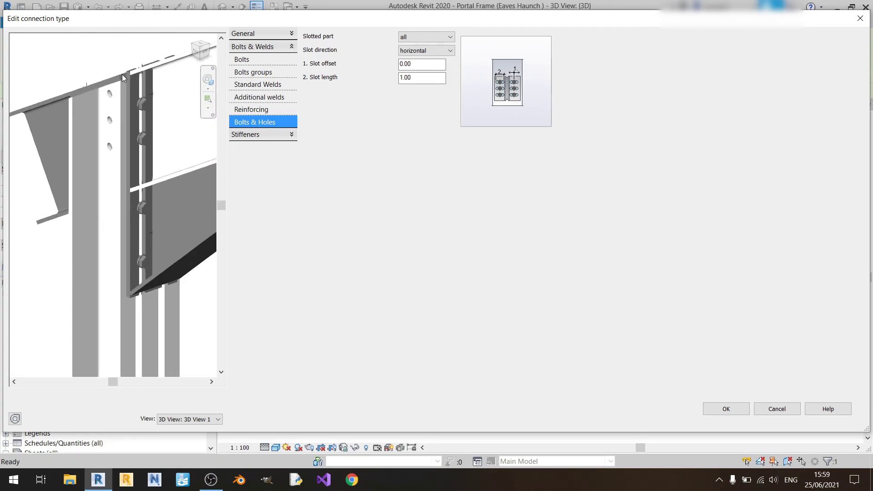
click(450, 37)
click(417, 47)
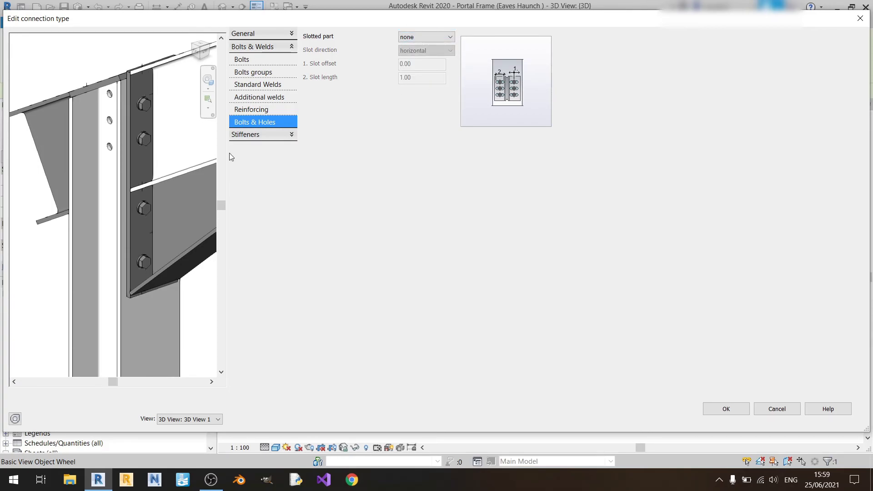
Review the Stiffeners 1, Stiffener chamfer, Morris Stiffeners and Web doubler settings of the connection.
click(249, 135)
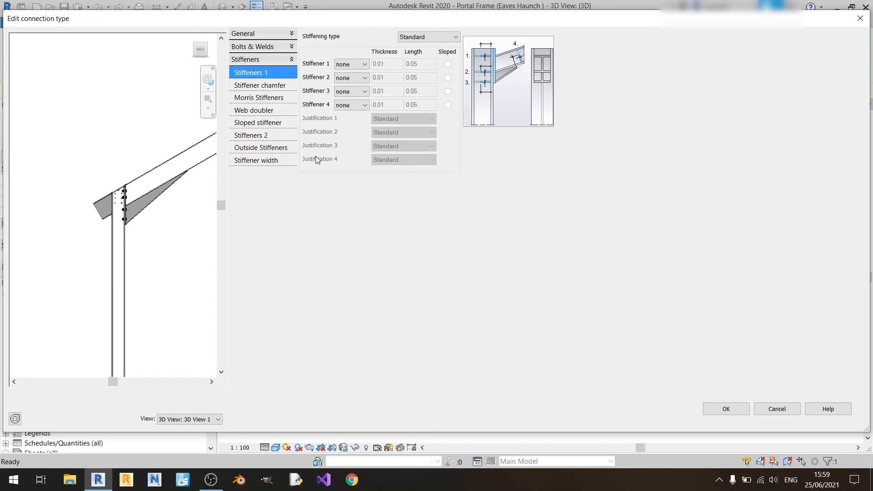
click(271, 87)
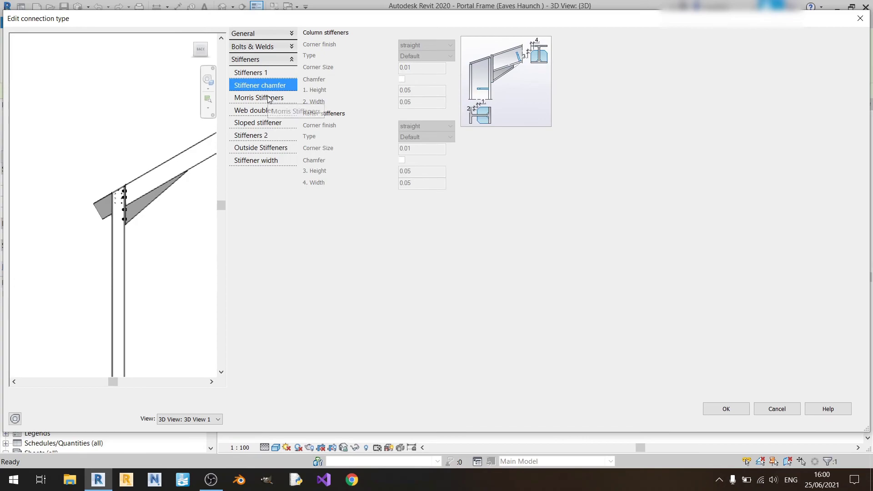
click(269, 98)
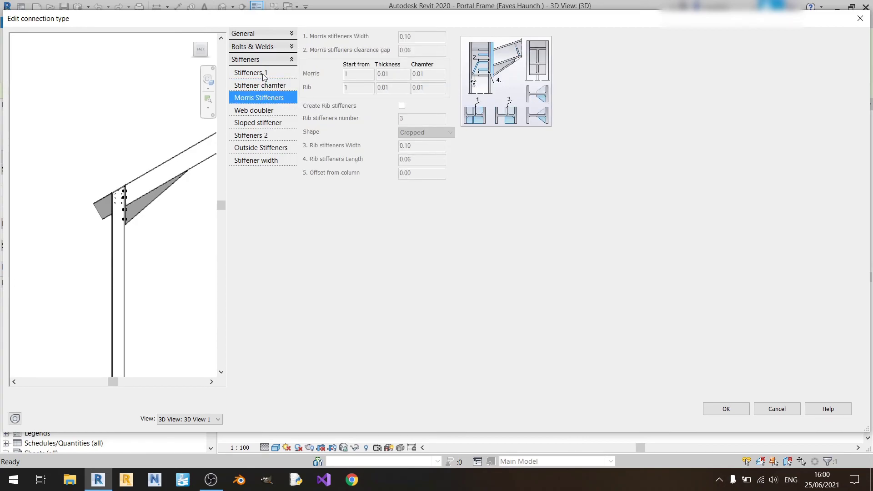
click(266, 76)
click(268, 113)
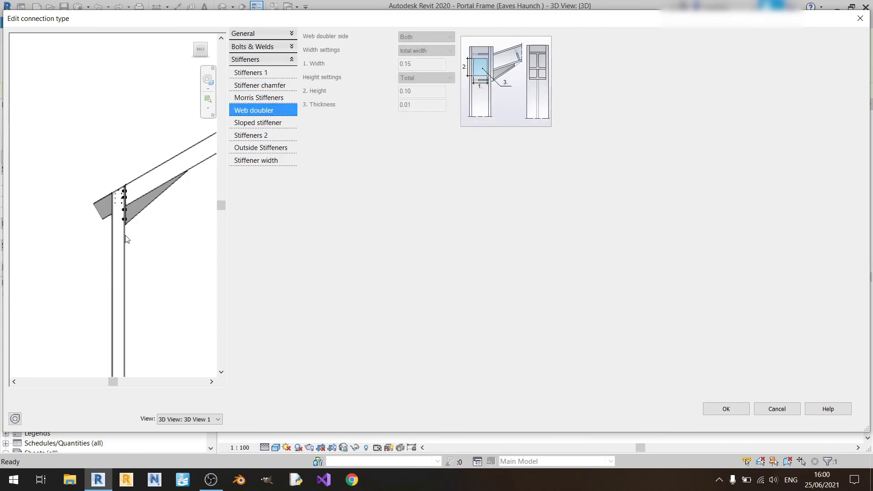
click(248, 77)
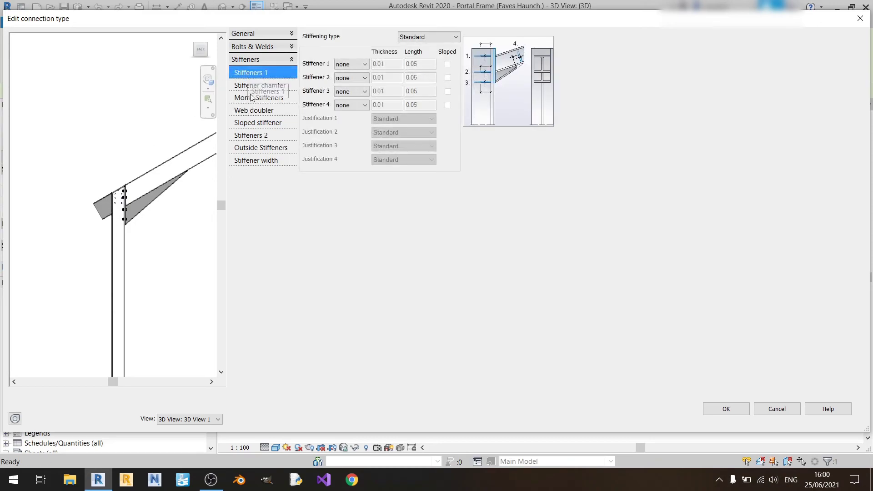
scroll(158, 269, down, 3)
scroll(131, 254, up, 2)
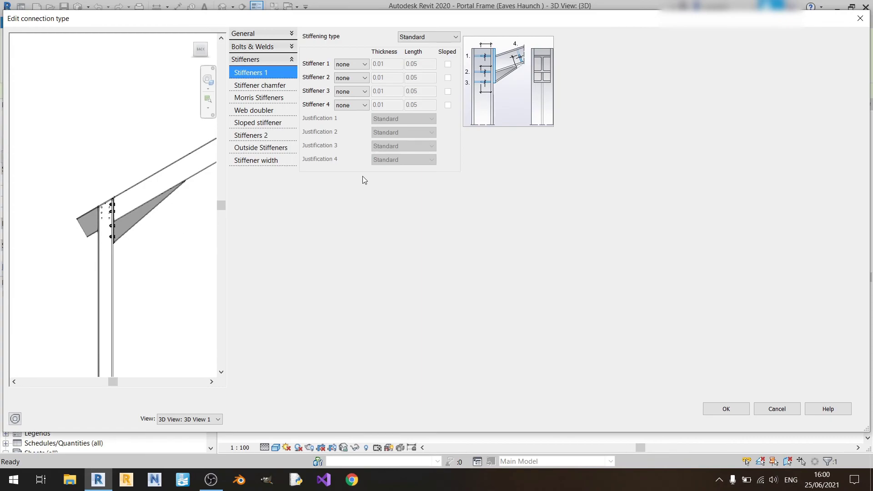
Try Stiffener 1 as a full stiffener and inspect its position above the column head.
click(349, 65)
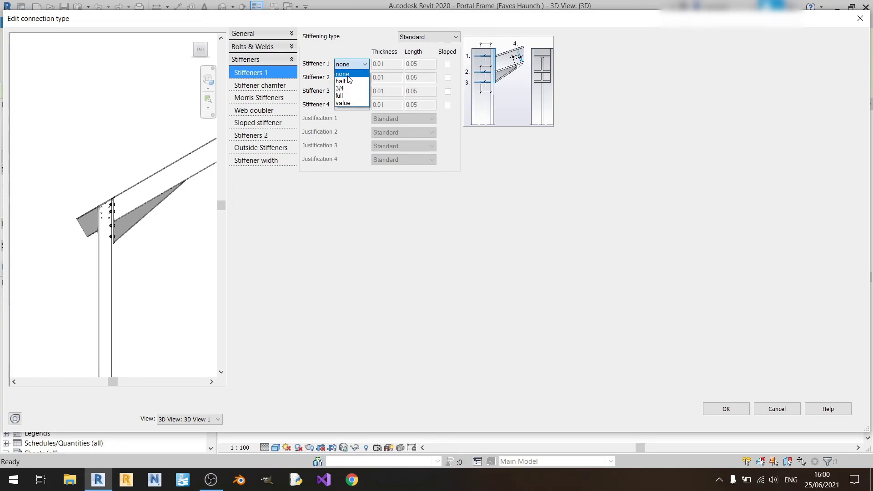
click(353, 65)
scroll(114, 195, up, 5)
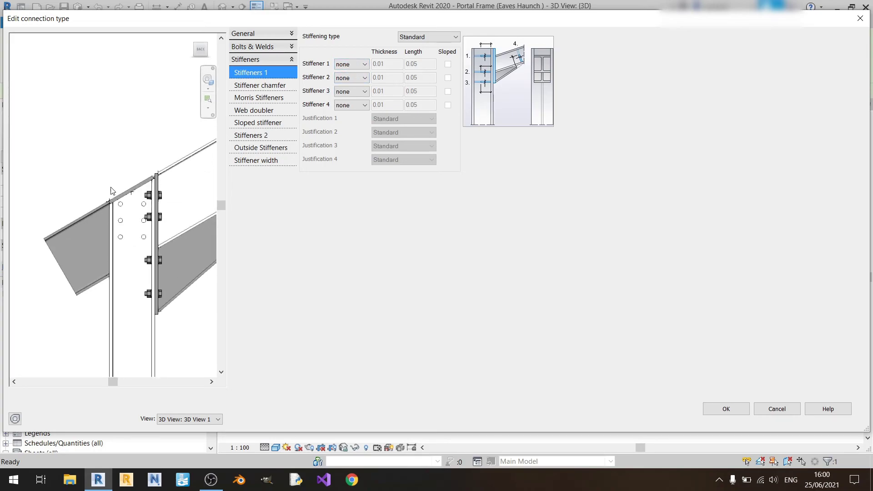
click(364, 64)
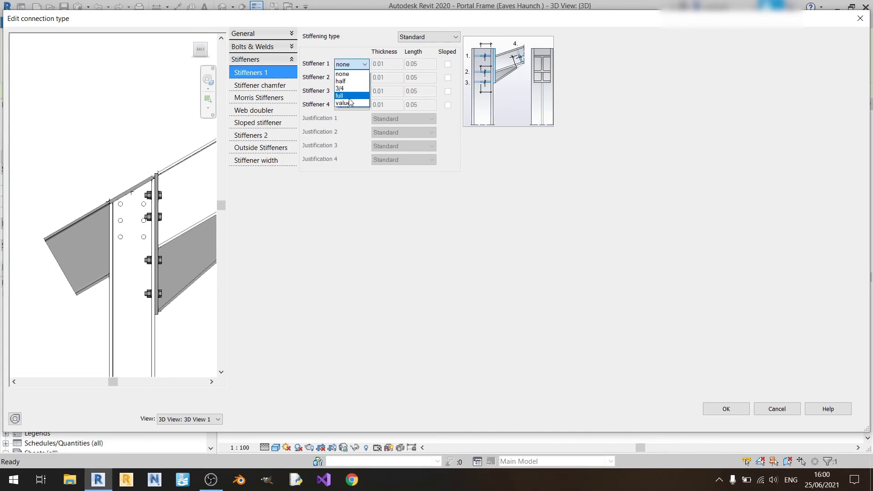
click(349, 98)
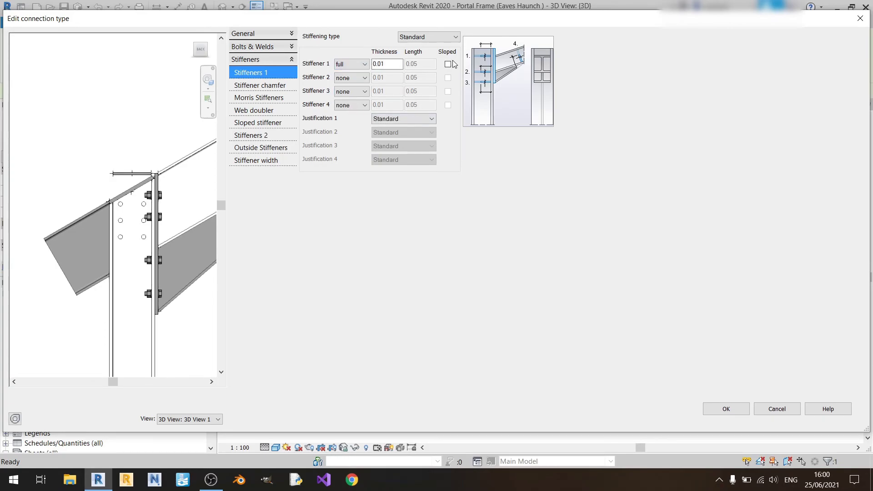
scroll(118, 181, up, 2)
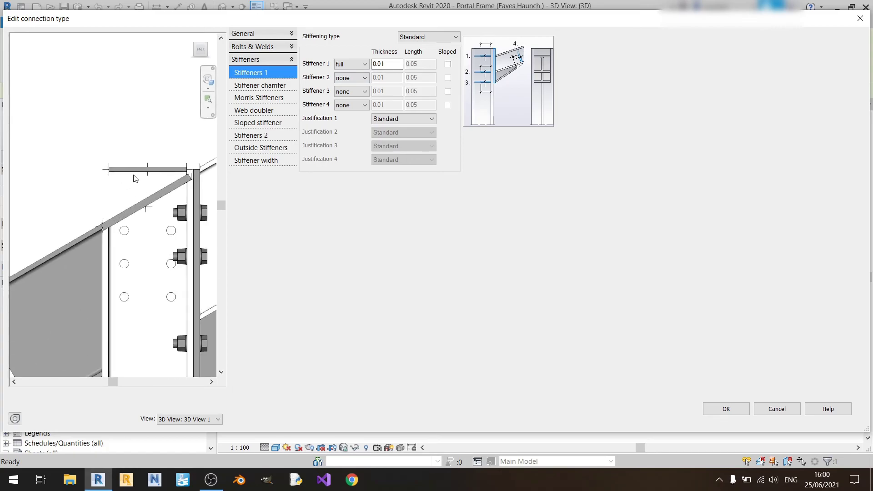
Try the sloped option for Stiffener 1, inspect it against the cap plate, and reset Stiffener 1 to none.
click(448, 66)
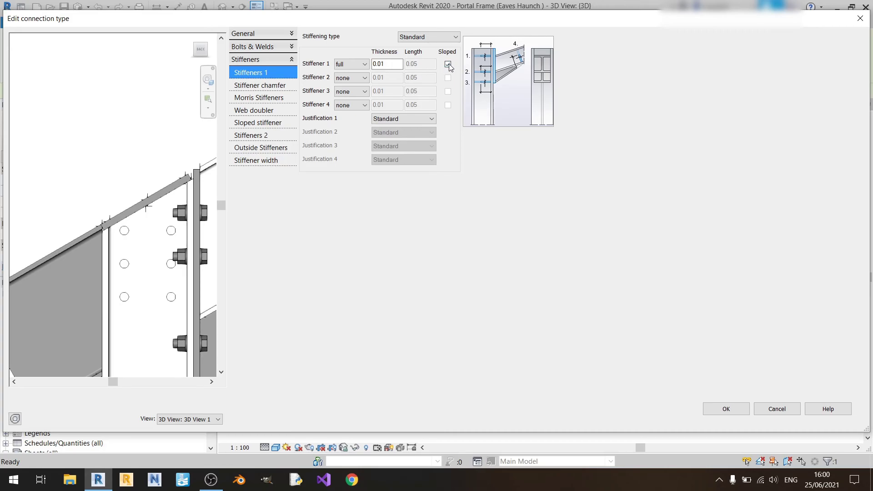
scroll(126, 188, down, 2)
shift+middle_drag(124, 187, 109, 168)
scroll(91, 266, up, 3)
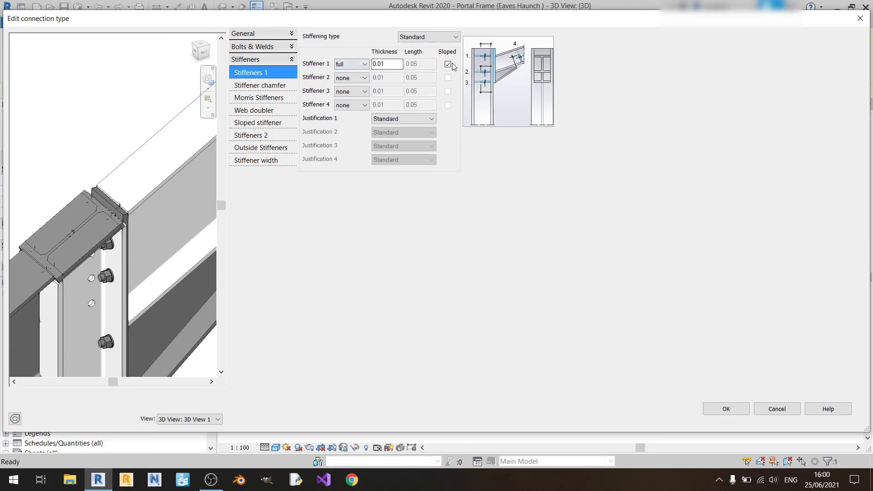
click(351, 64)
click(346, 73)
Set Stiffeners 2, 3 and 4 to full in the column and rafter.
click(360, 79)
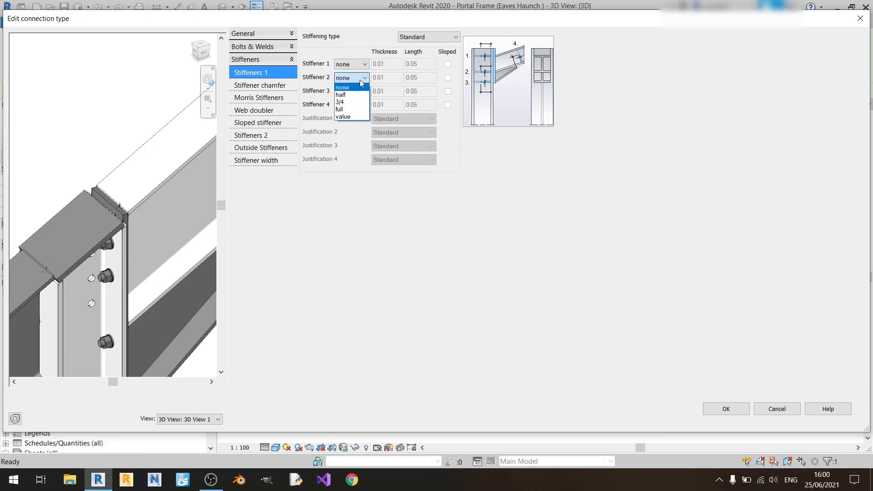
click(351, 110)
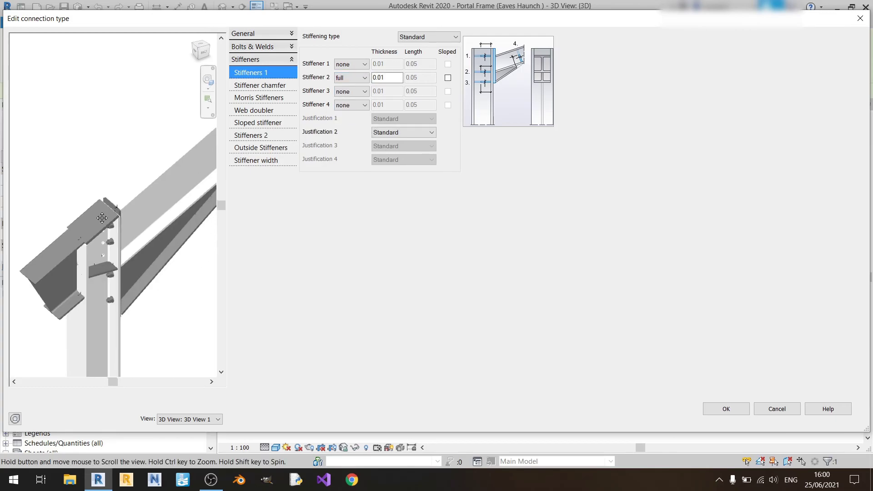
click(351, 91)
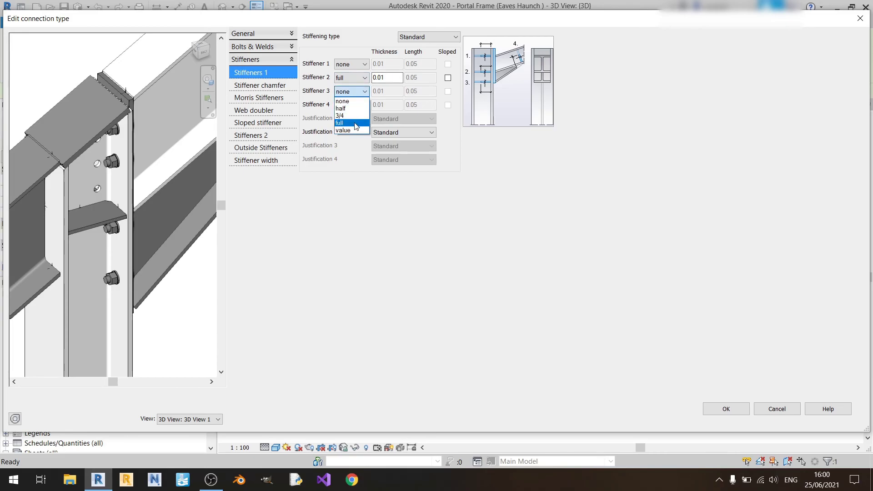
click(355, 122)
click(352, 105)
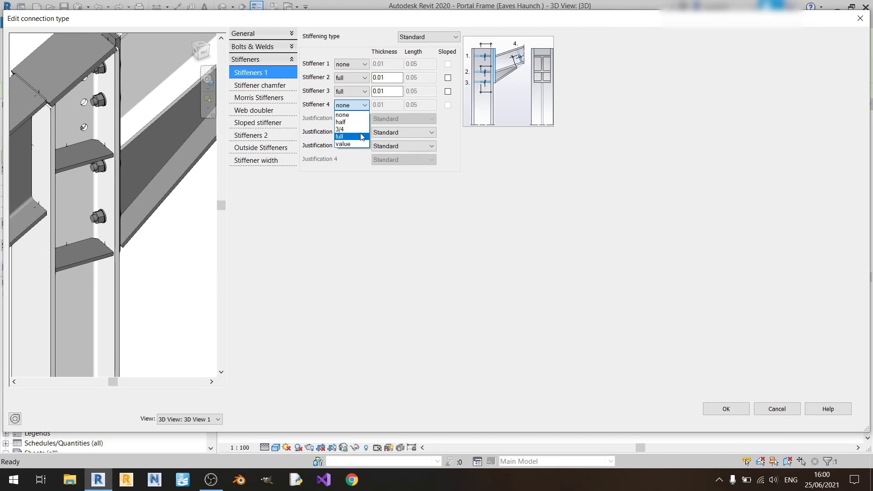
click(362, 136)
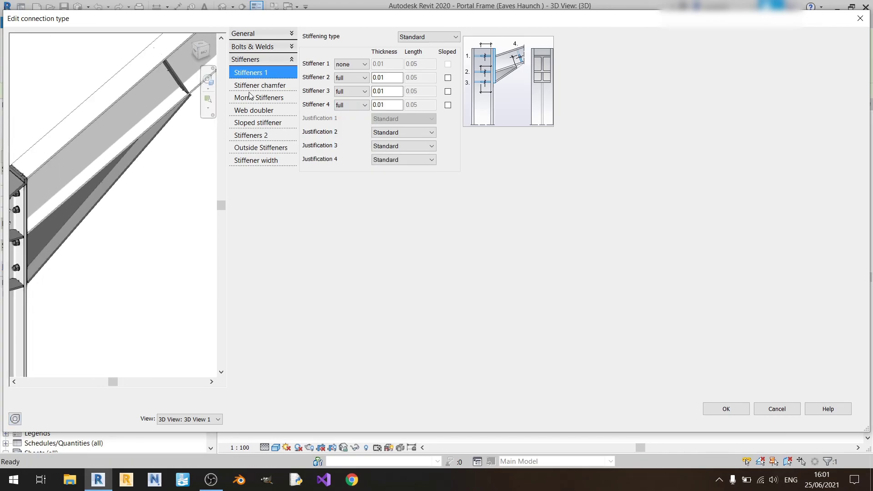
Accept the edited connection parameters, apply the type properties, and deselect the connection.
click(200, 50)
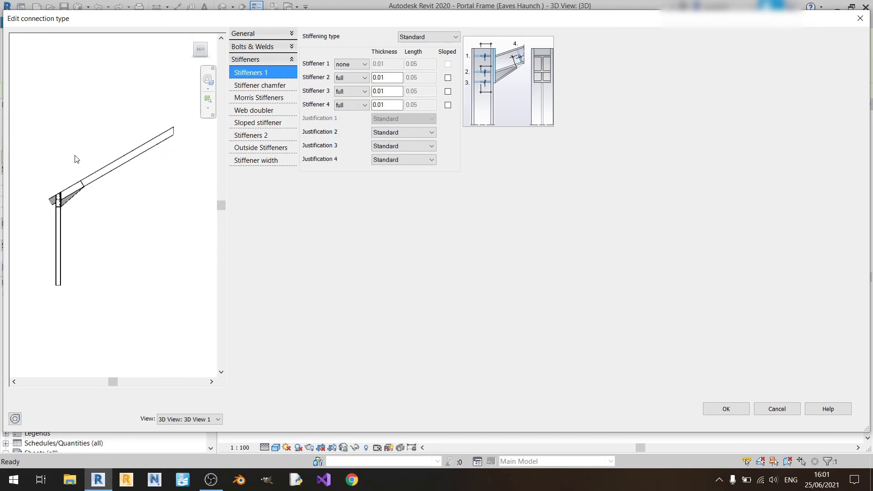
scroll(66, 191, up, 5)
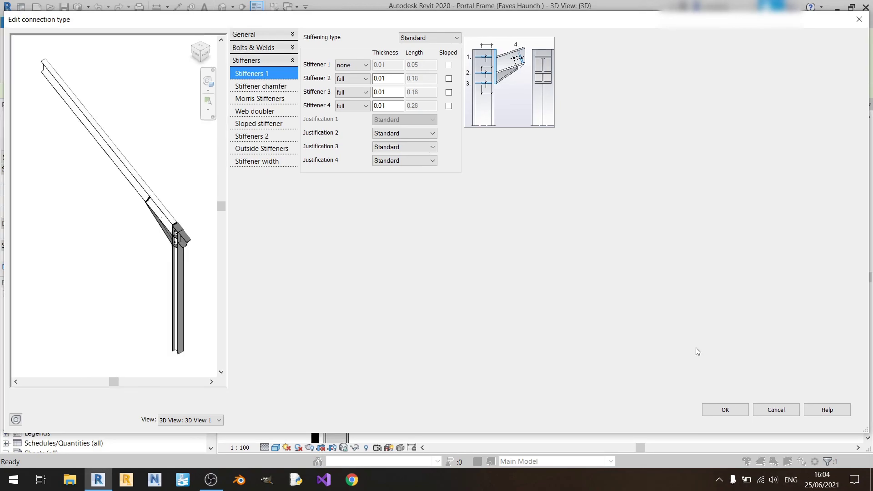
click(724, 410)
click(830, 421)
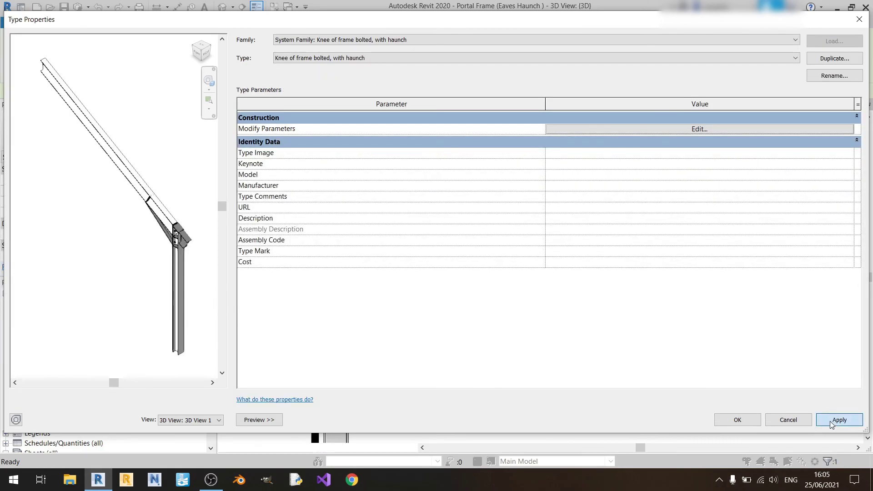
click(730, 423)
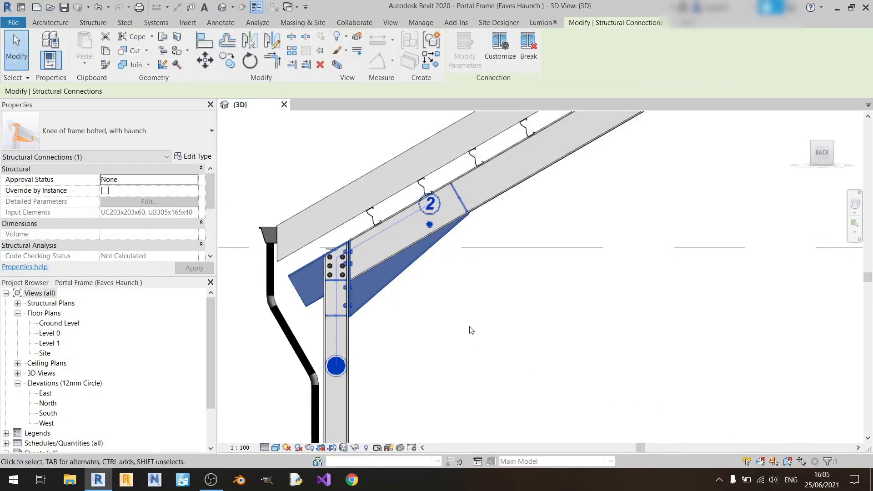
key(Escape)
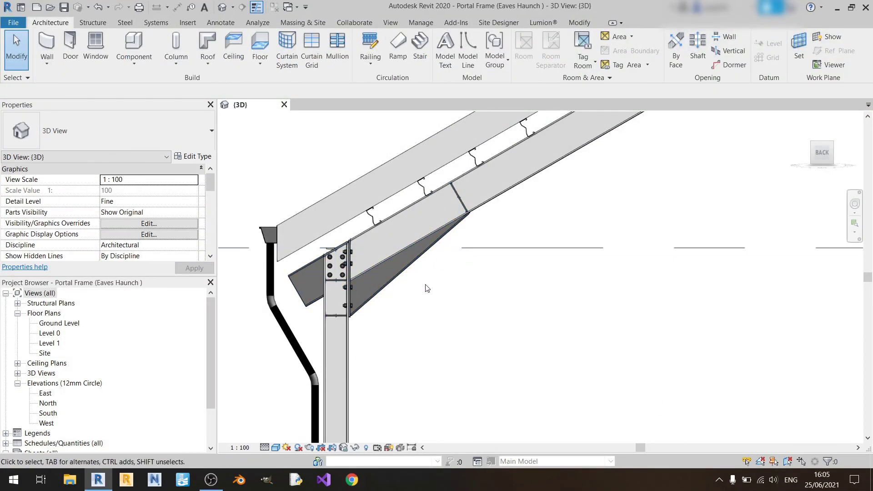
Inspect the haunched knee connection with its stiffeners in the 3D view.
scroll(405, 275, up, 4)
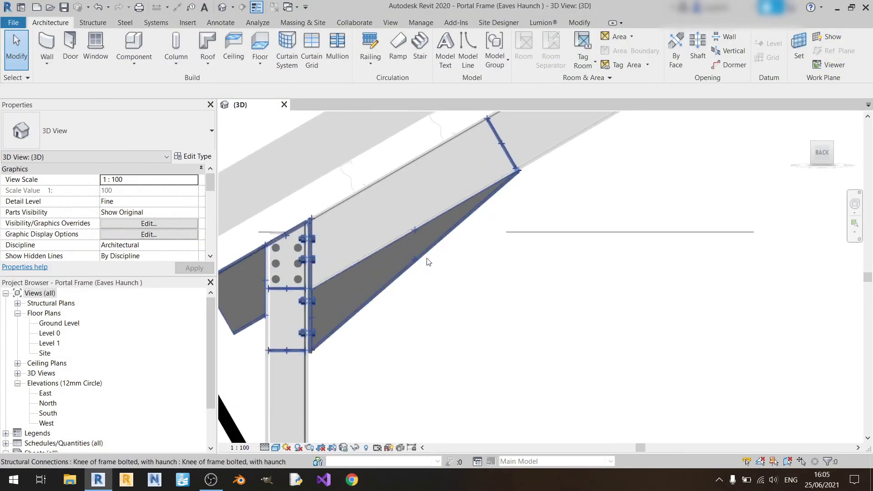
scroll(406, 303, down, 3)
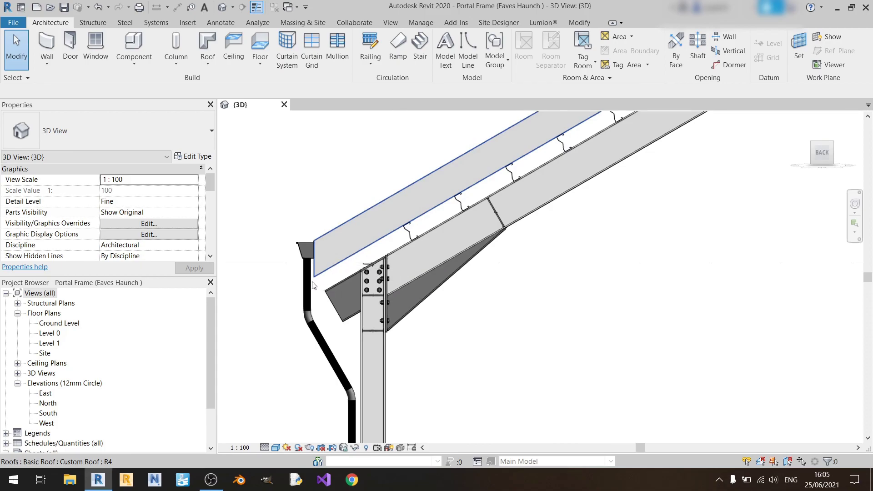
scroll(525, 325, down, 1)
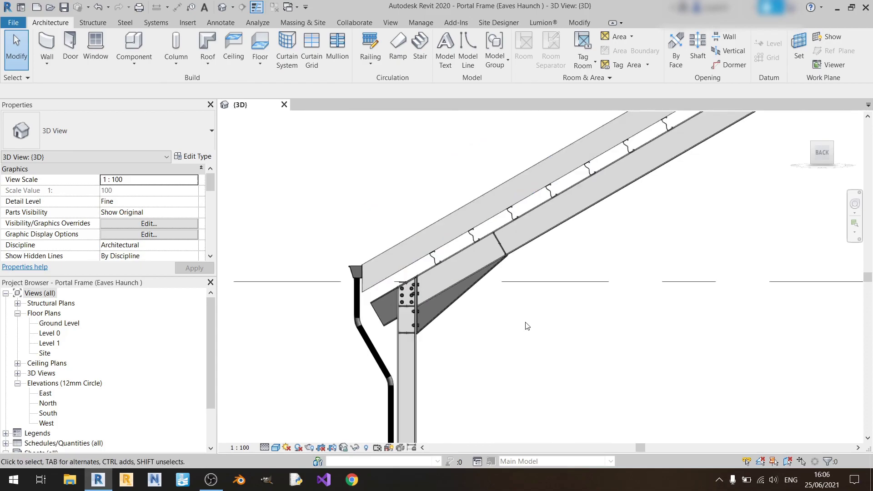